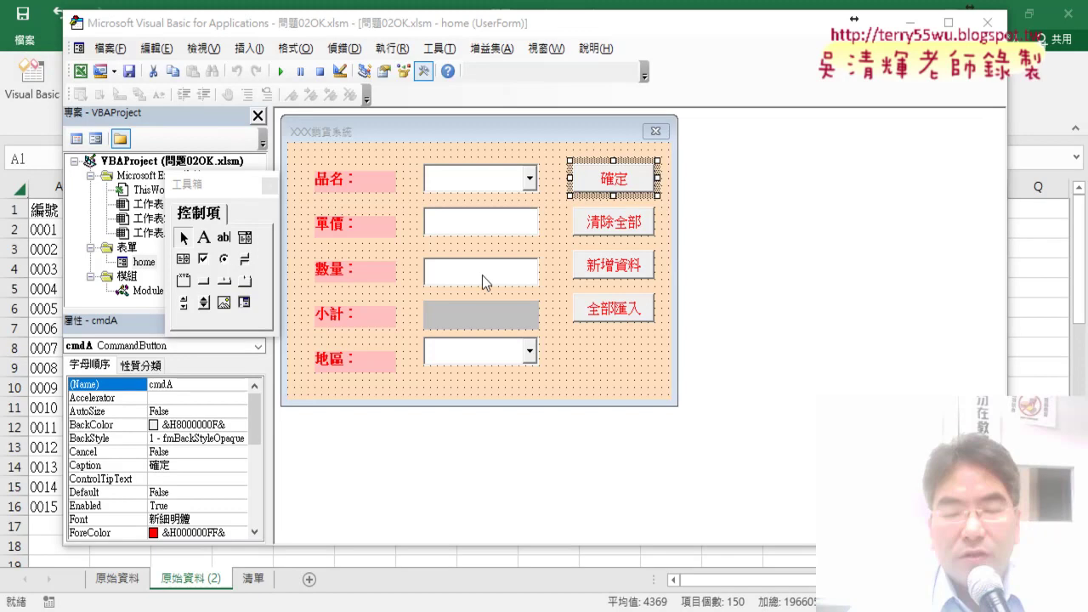
Double-click the quantity box txtC on the home form to create an empty txtC_Change procedure
click(482, 275)
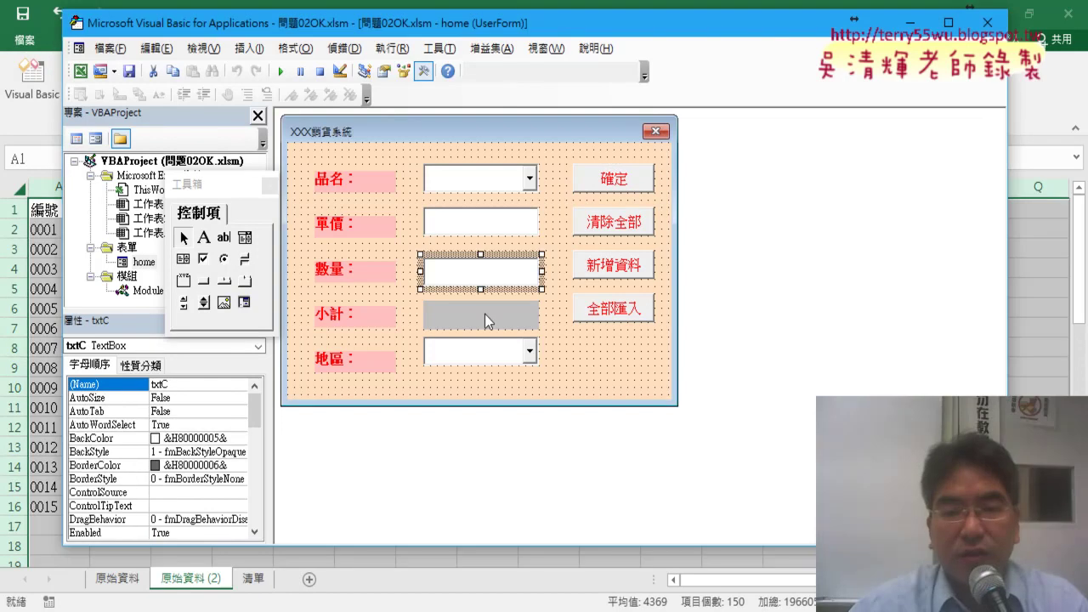
double_click(487, 269)
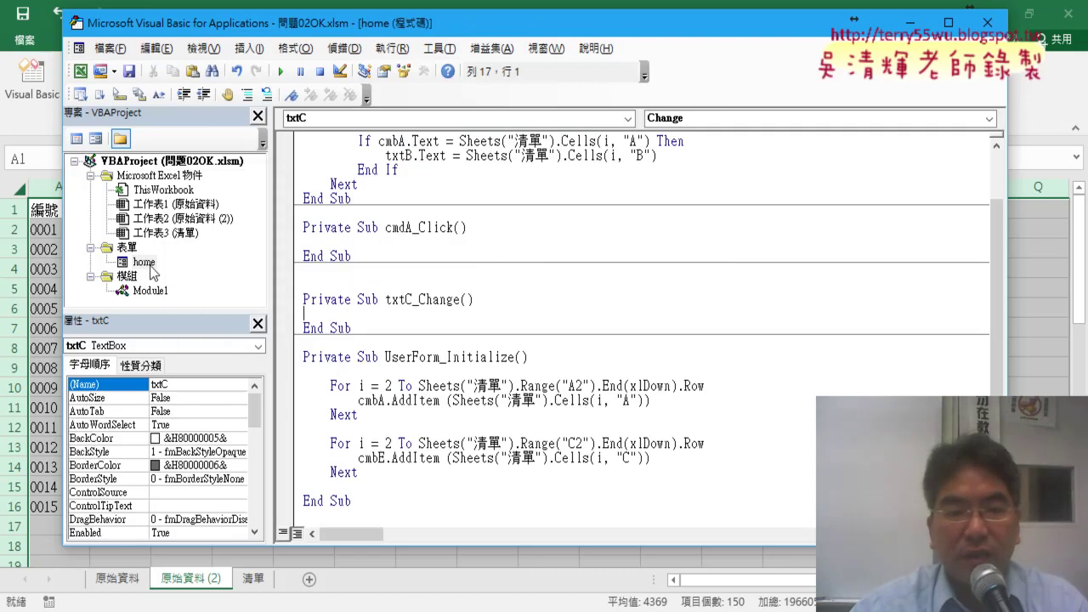
double_click(148, 264)
double_click(477, 279)
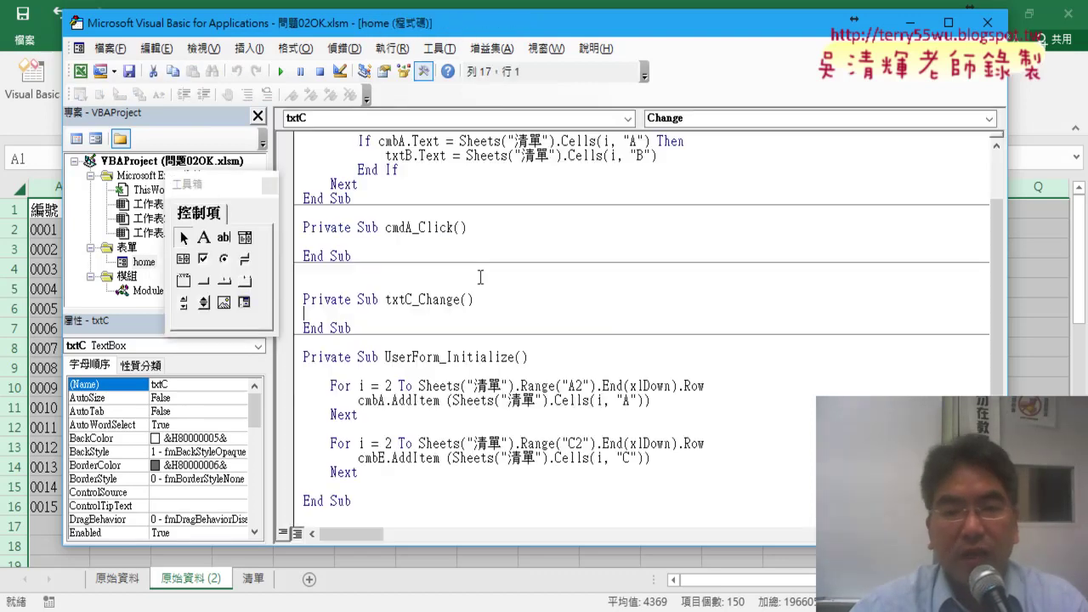
Check the txtC_Change control and event names, then bring up the Google Docs code notes
mouse_move(420, 299)
mouse_down()
mouse_move(448, 303)
mouse_move(408, 299)
mouse_up()
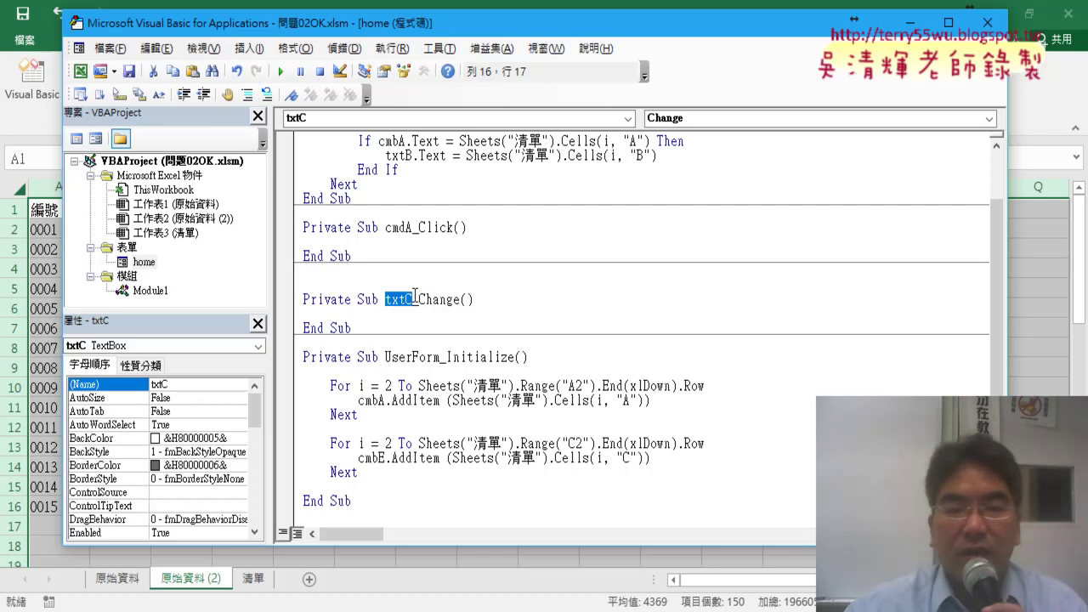
drag(419, 302, 461, 302)
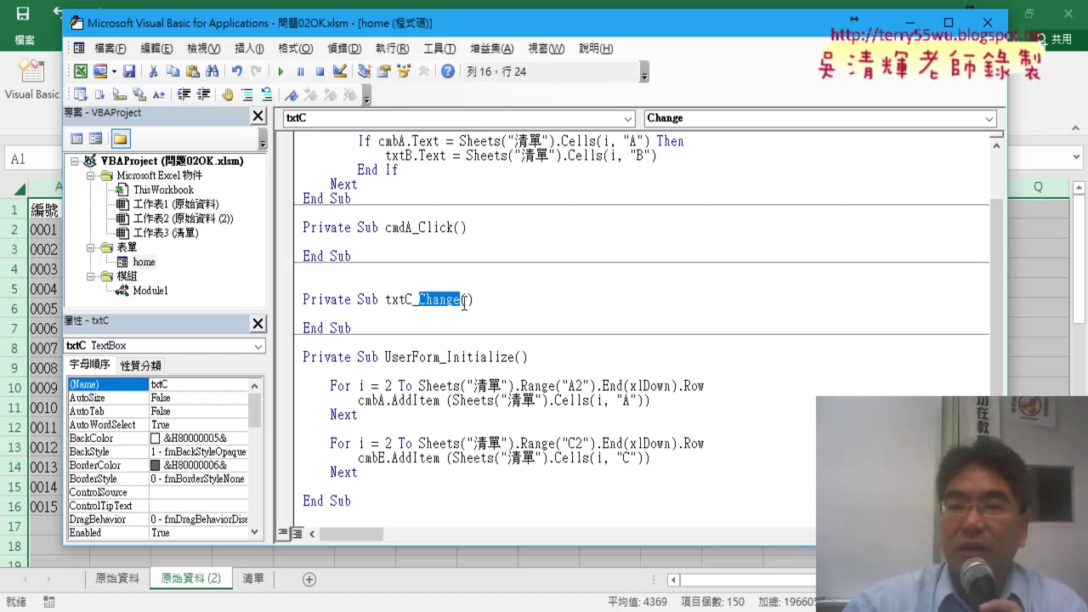
click(354, 317)
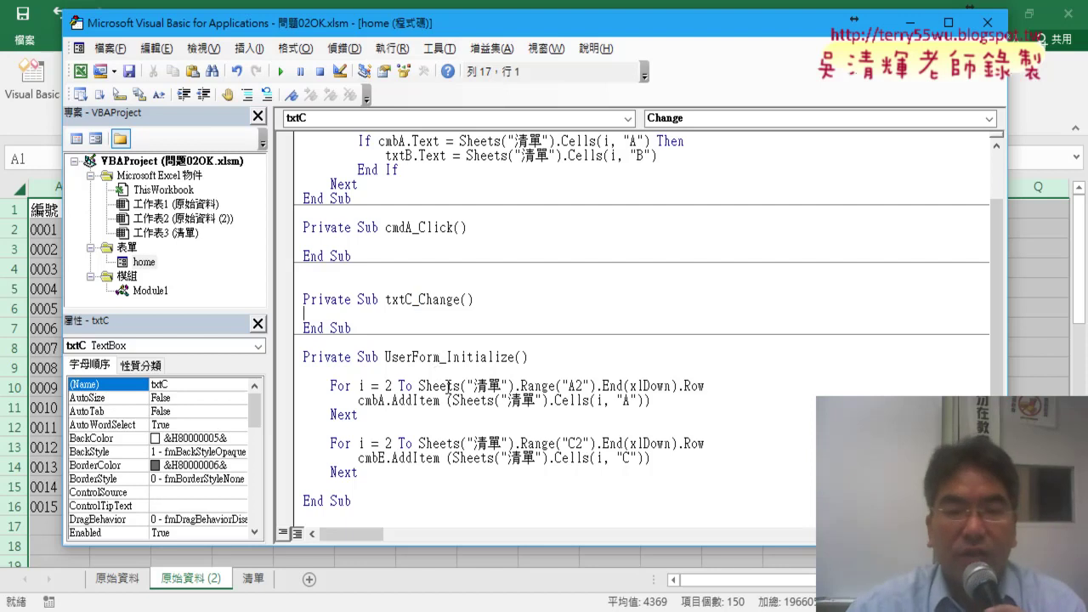
double_click(143, 262)
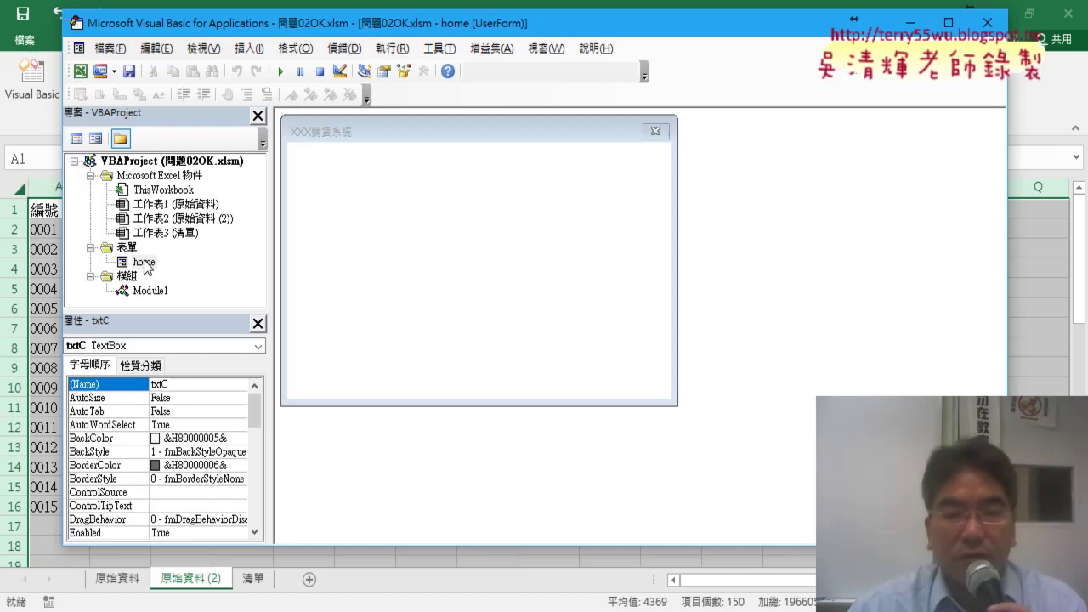
click(479, 316)
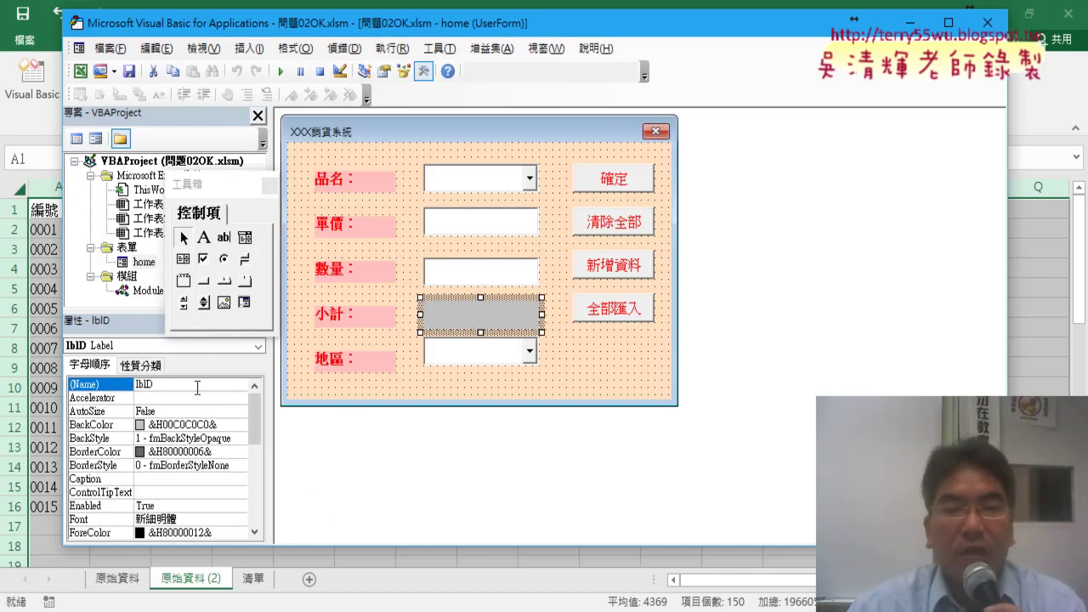
double_click(478, 271)
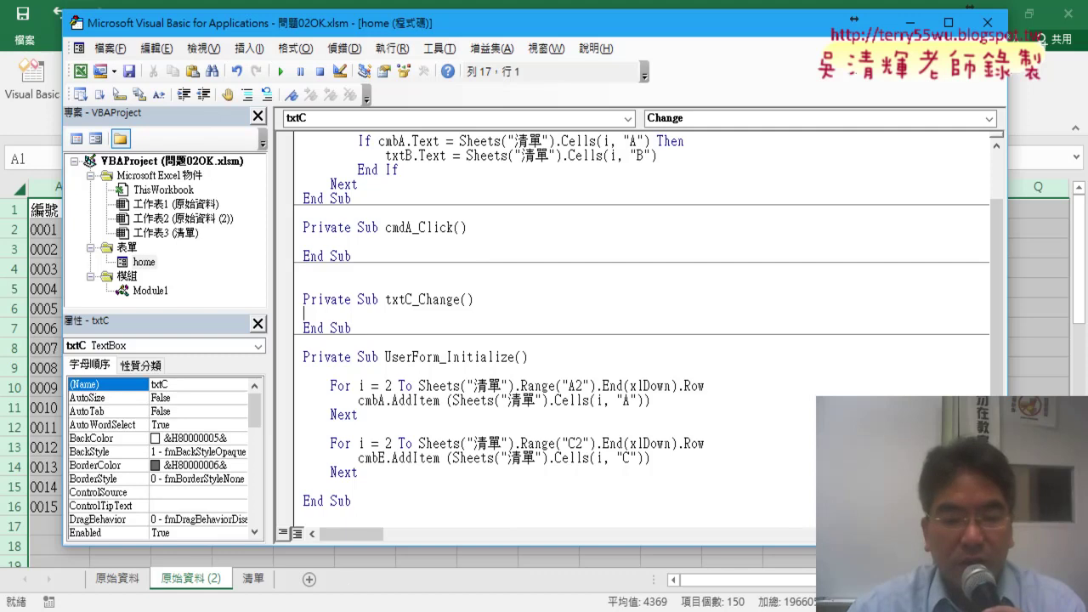
click(275, 574)
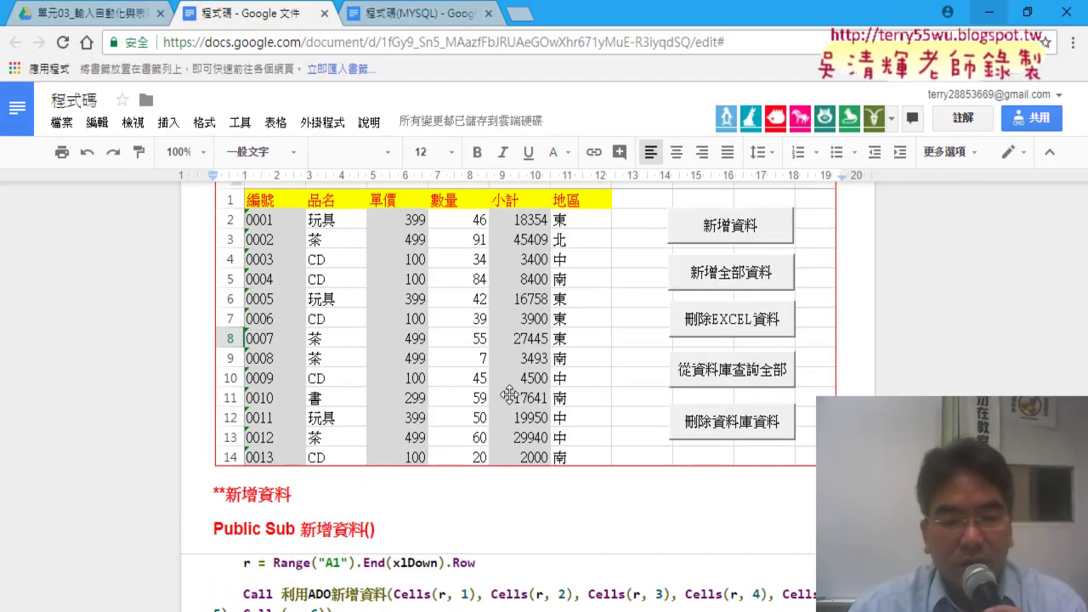
Find the txtC_Change section in the notes and highlight its txtC.Text <> "" condition
scroll(508, 394, up, 2)
scroll(508, 394, down, 4)
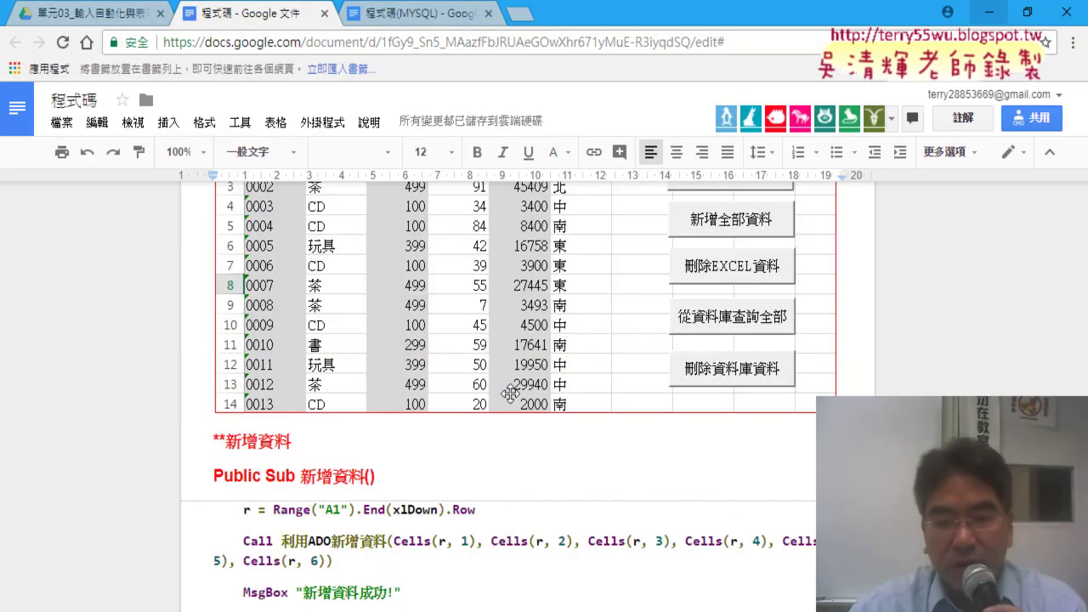
scroll(510, 384, up, 4)
scroll(510, 384, down, 5)
scroll(510, 384, down, 5)
scroll(510, 384, up, 2)
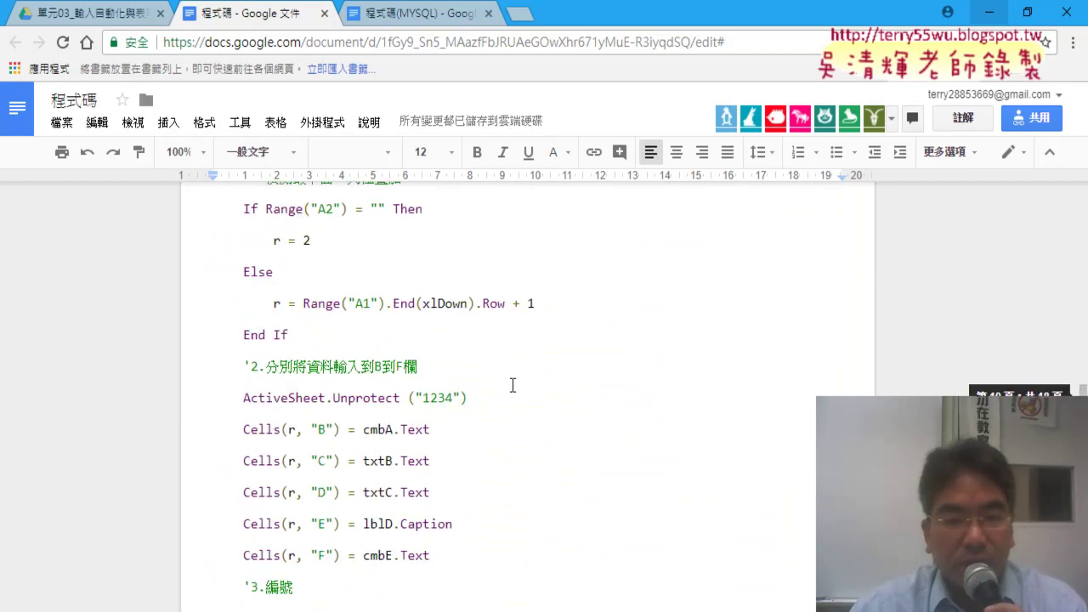
scroll(513, 385, down, 2)
scroll(512, 385, up, 3)
scroll(514, 391, up, 5)
scroll(517, 408, up, 2)
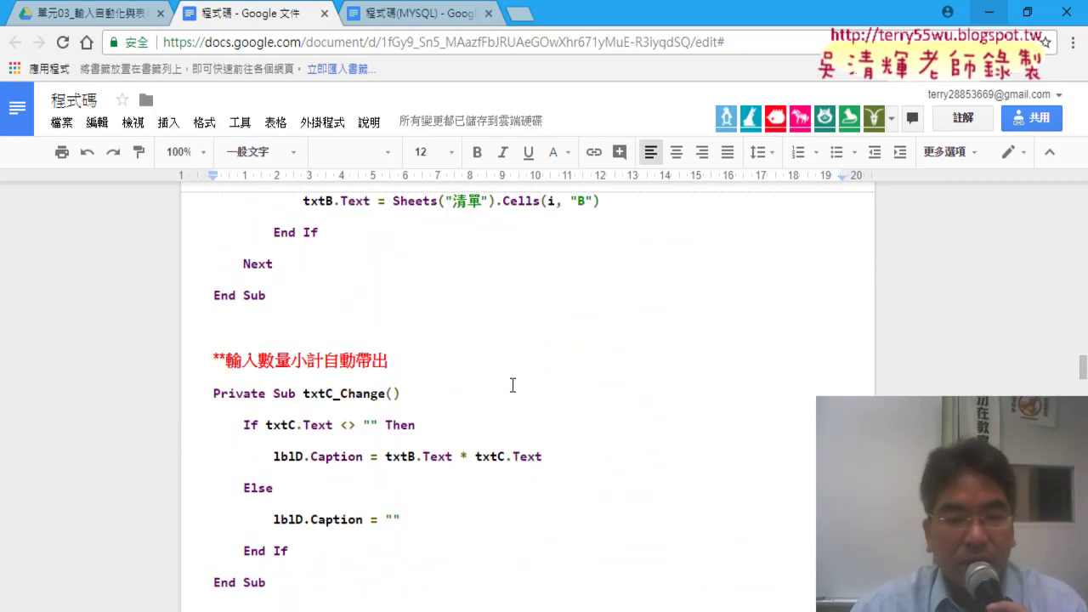
scroll(519, 420, down, 1)
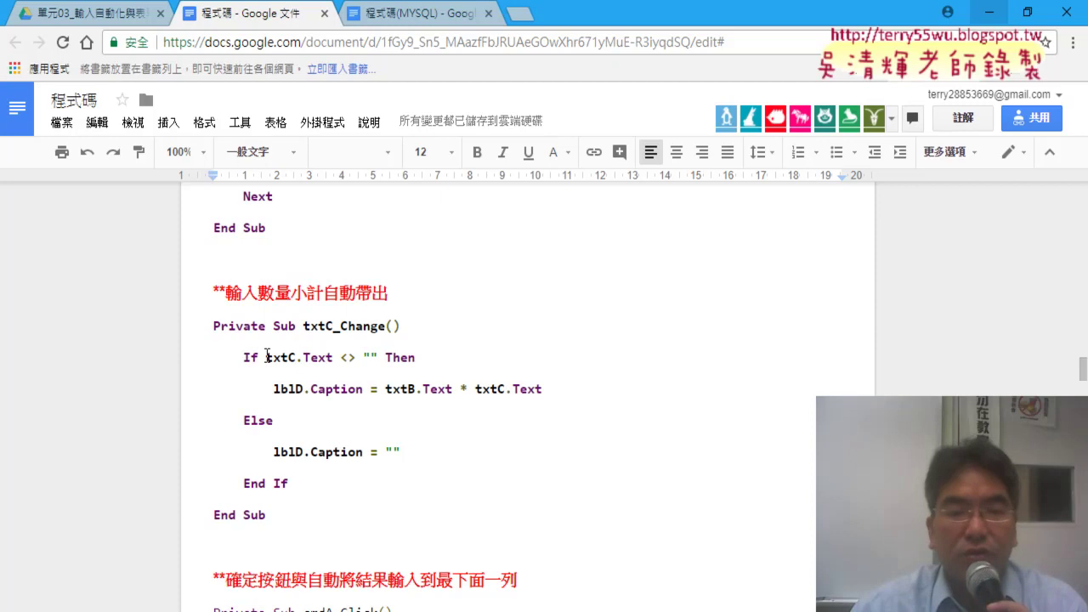
drag(266, 357, 377, 358)
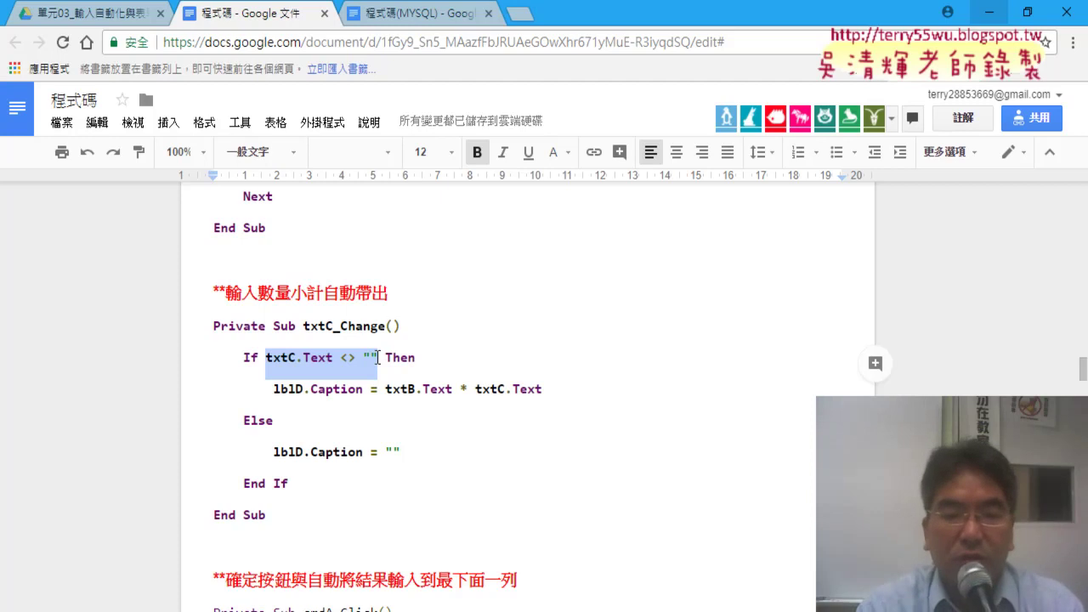
Select the whole If…End If block with the txtB.Text * txtC.Text subtotal calculation
drag(386, 390, 545, 392)
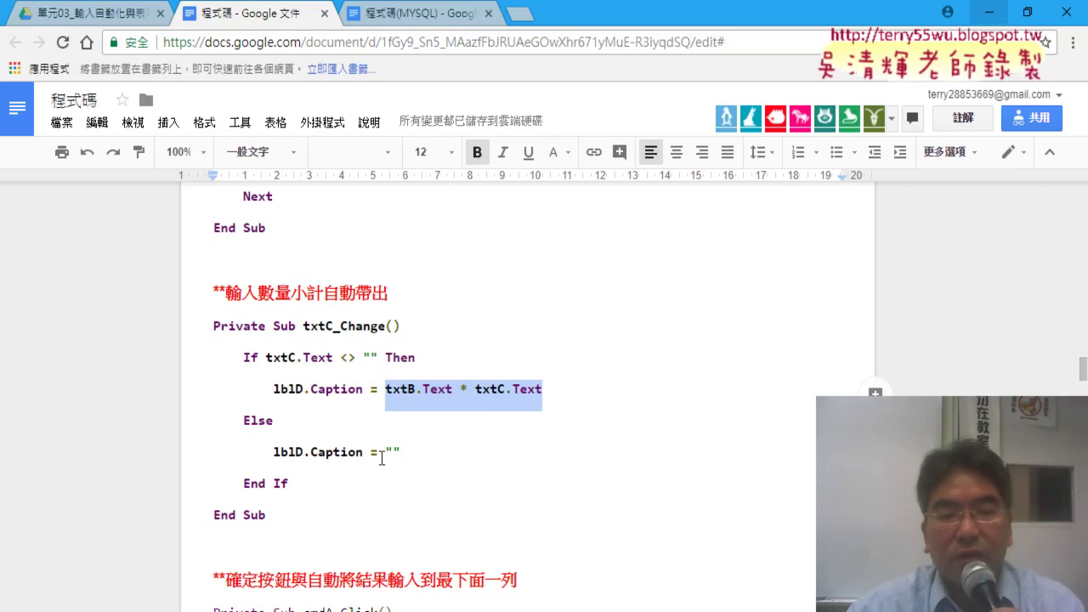
drag(302, 483, 181, 369)
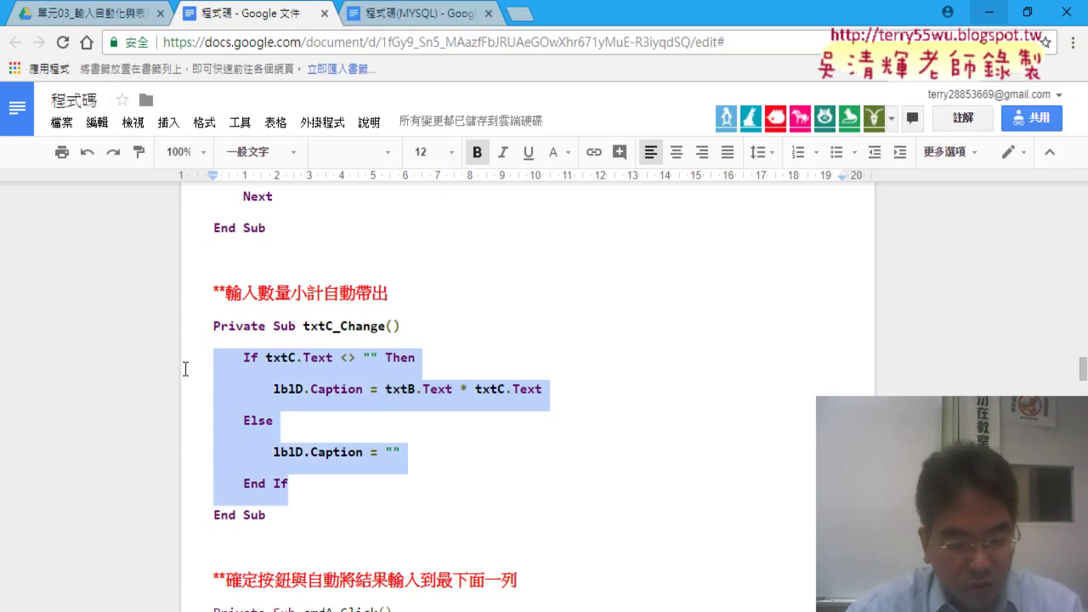
click(534, 605)
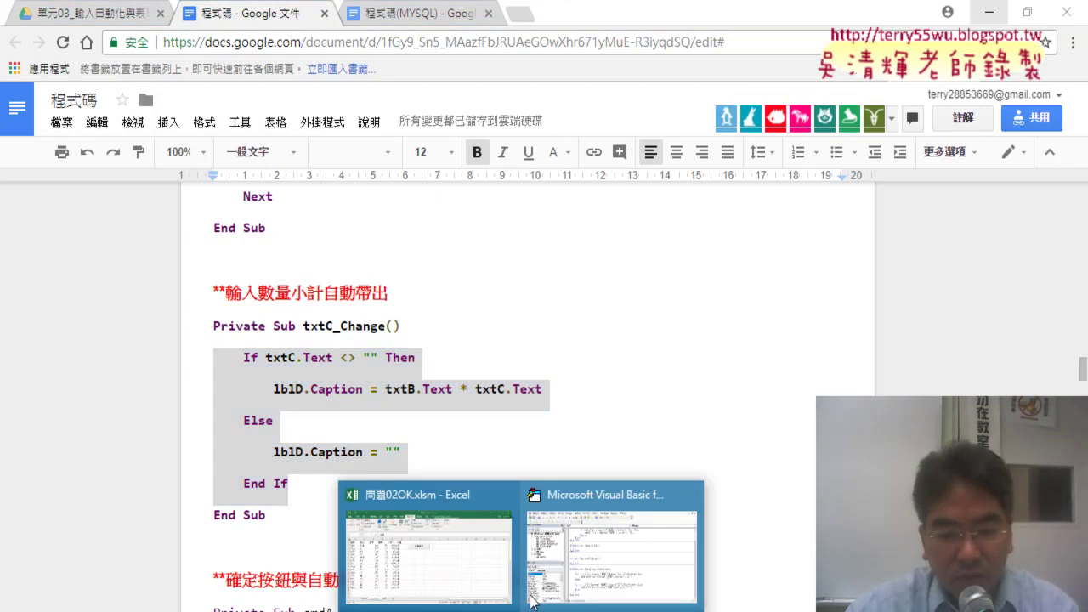
Paste the If…End If block into txtC_Change and review the txtB.Text * txtC.Text line
click(559, 543)
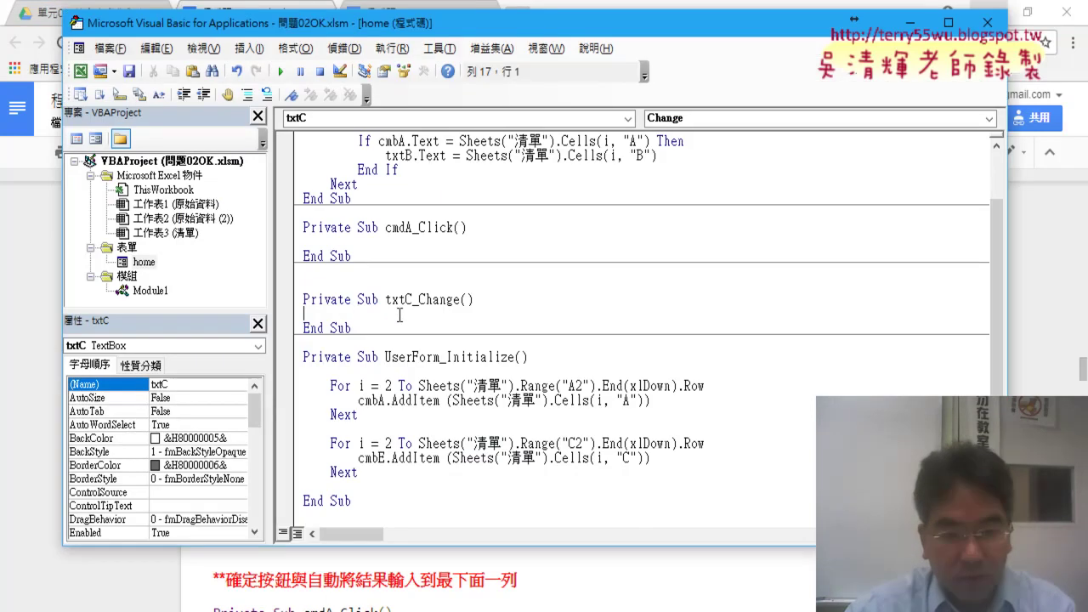
text(If txtC.Text <> "" Then         lblD.Caption = txtB.Text * txtC.Text     Else         lblD.Caption = ""     End If)
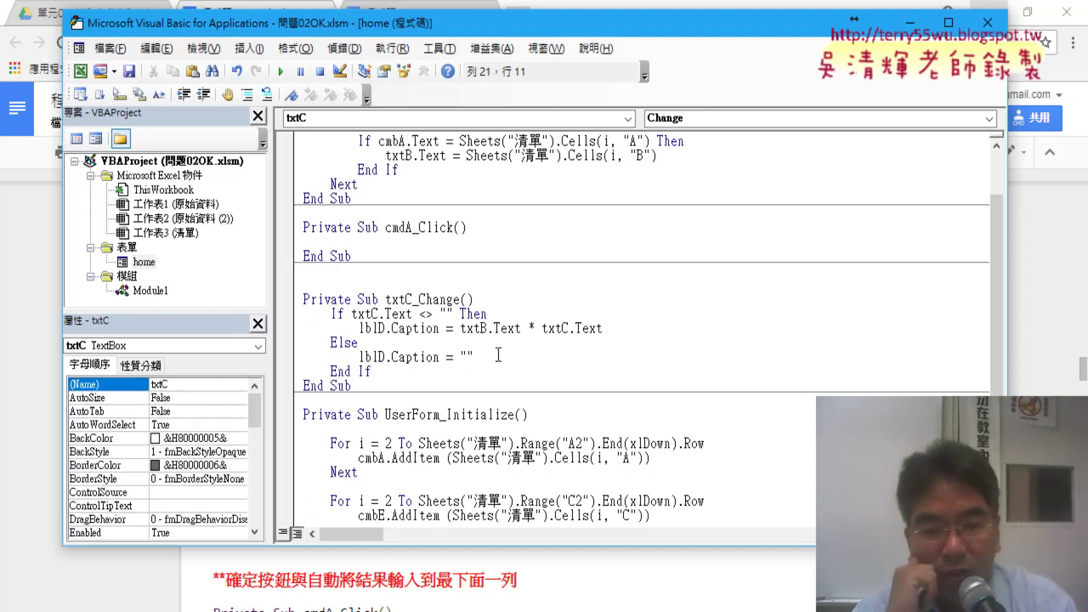
drag(460, 328, 522, 329)
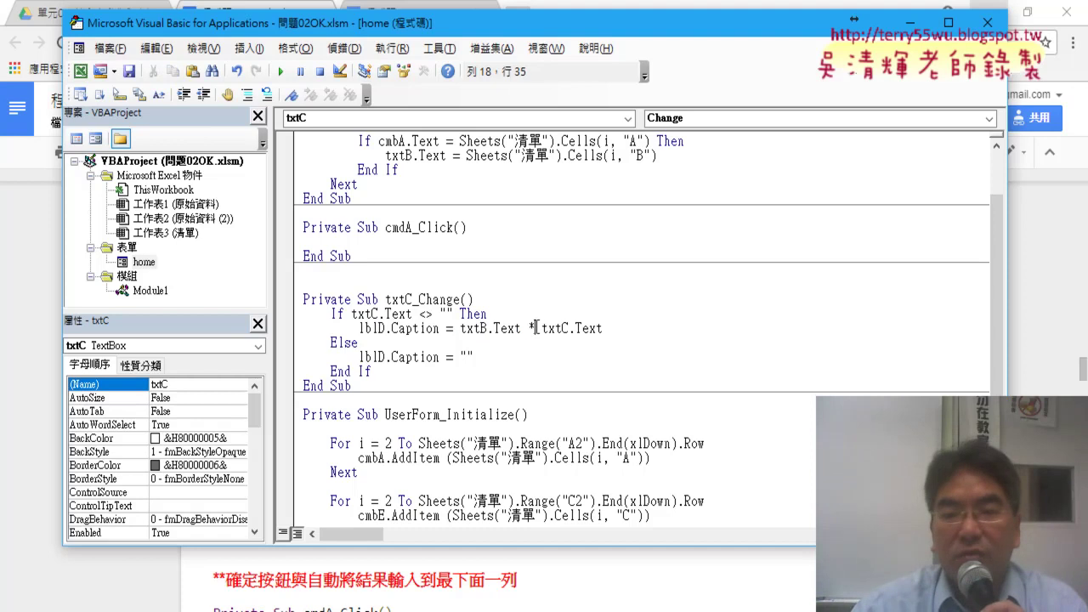
drag(536, 329, 528, 328)
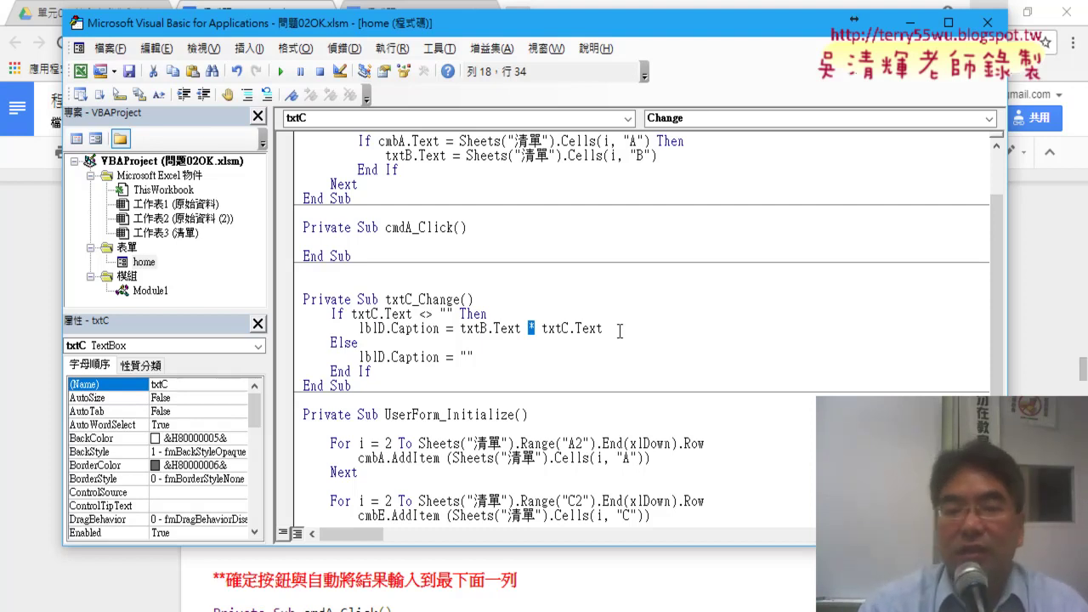
Wrap the unit price as cint(txtB.Text) in the lblD.Caption subtotal line
click(462, 328)
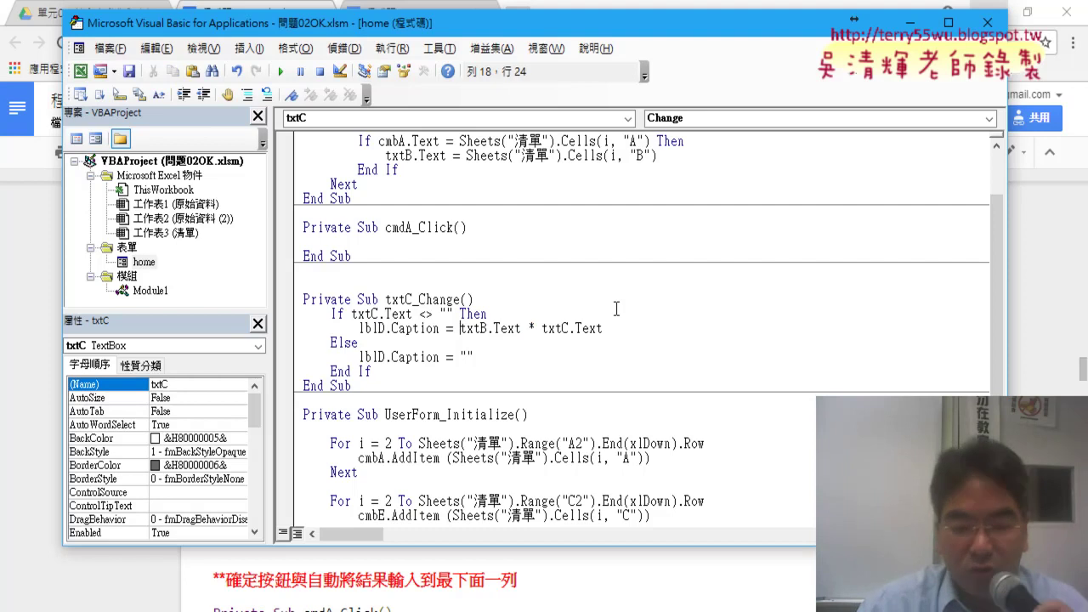
text(c)
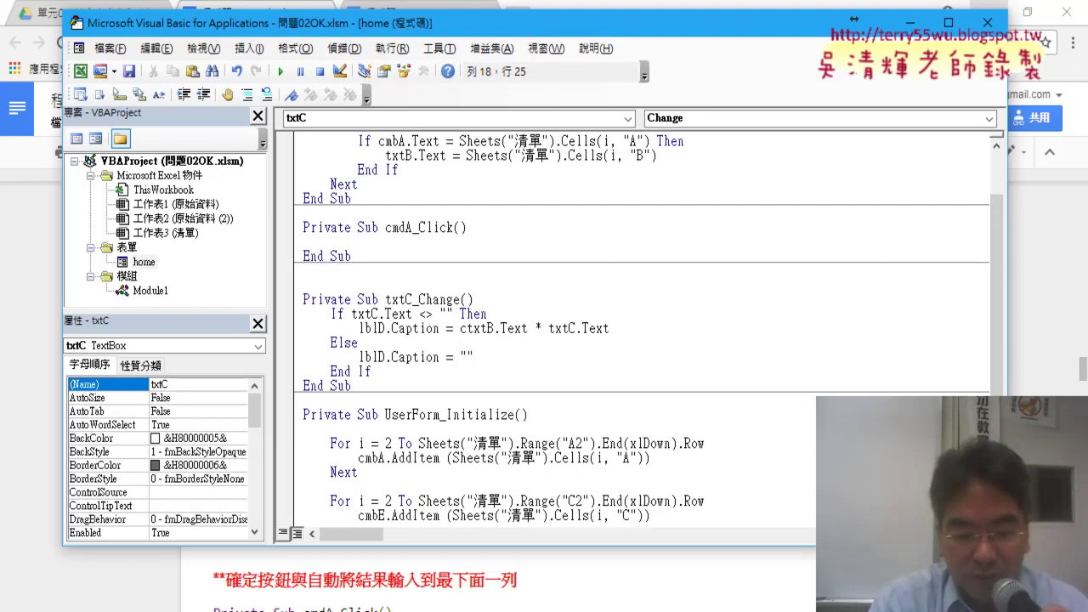
text(int)
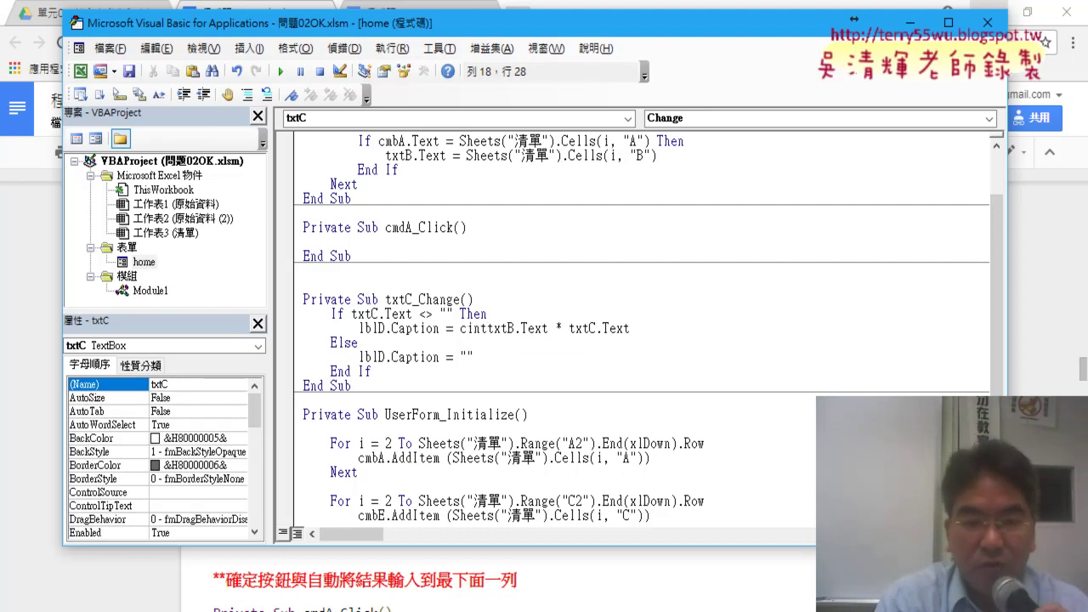
text(()
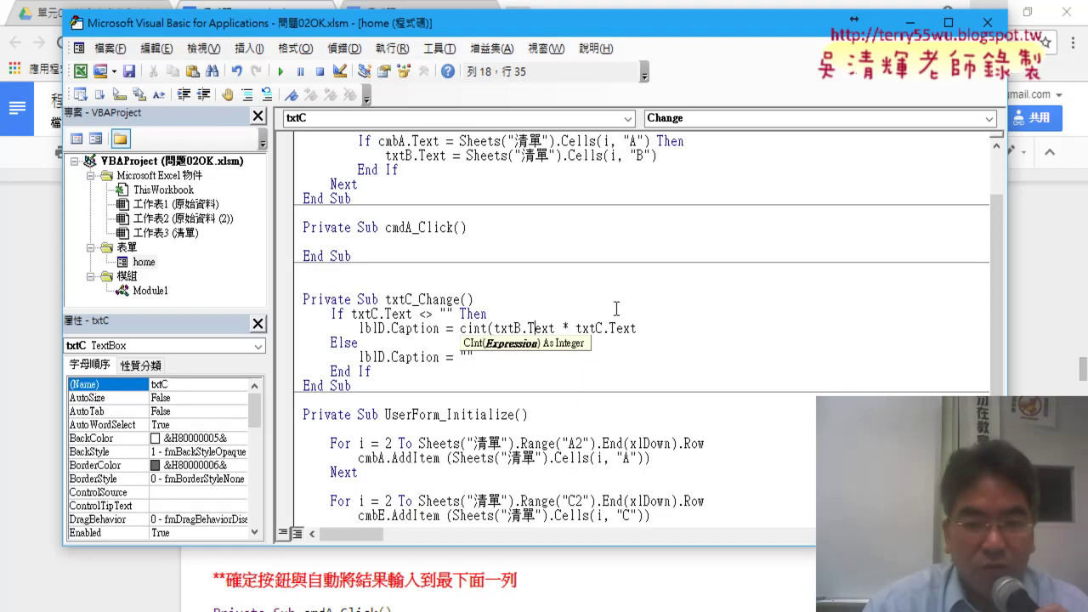
key(Right)
key(Right)
key(Right)
text())
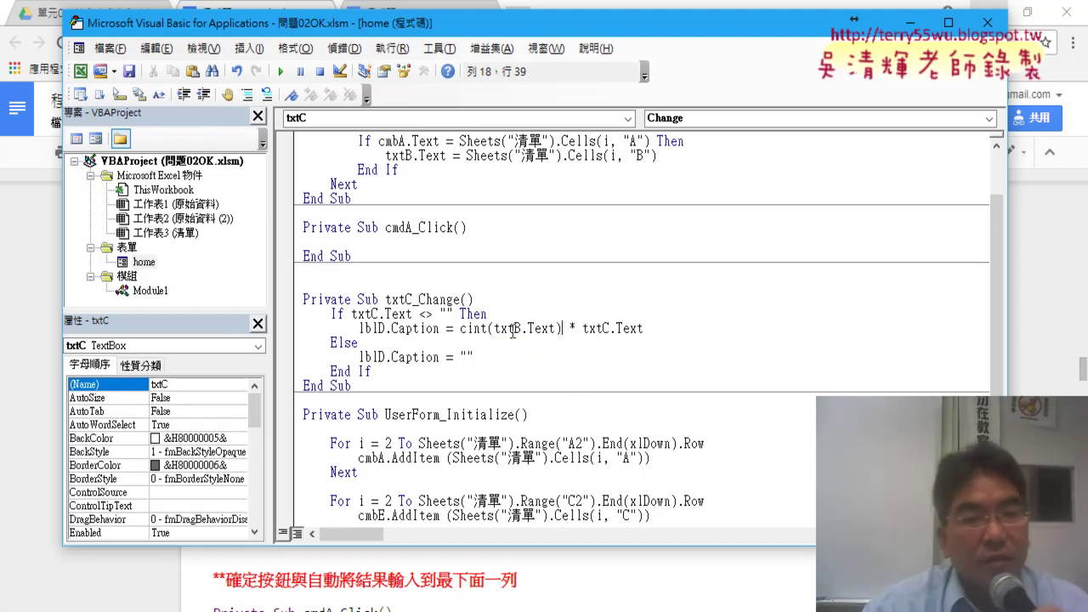
Reopen the home form's design and return to the quantity box's txtC_Change code
click(153, 265)
double_click(144, 262)
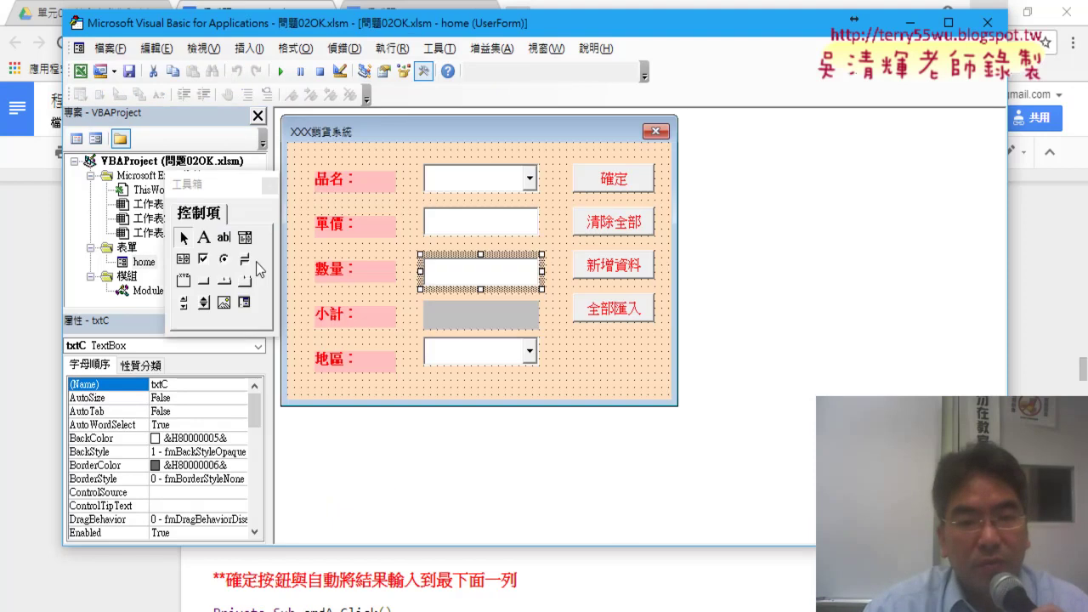
click(478, 225)
click(476, 270)
click(483, 226)
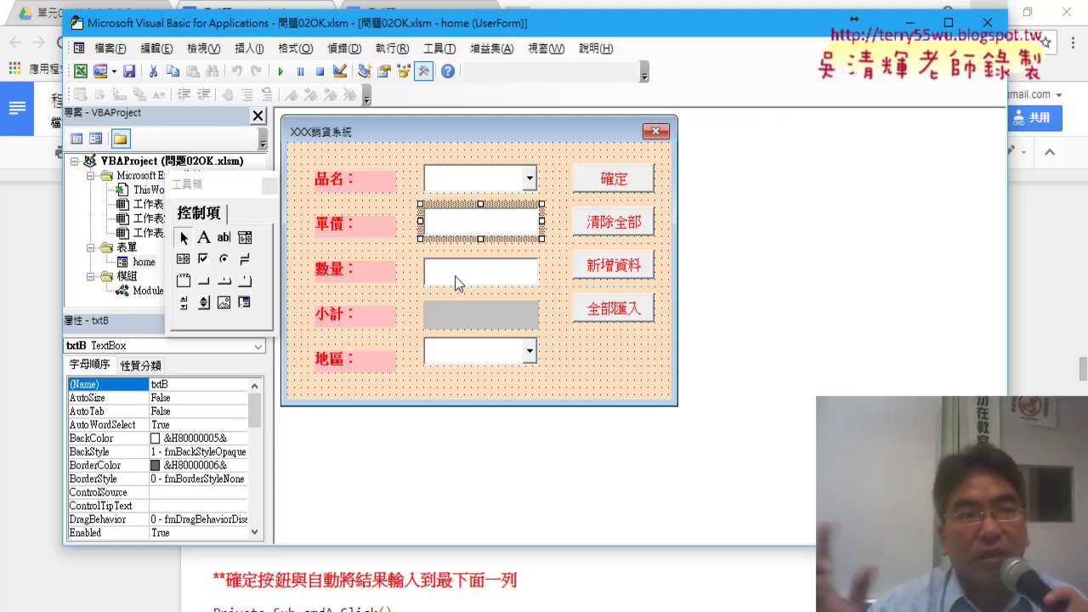
double_click(498, 269)
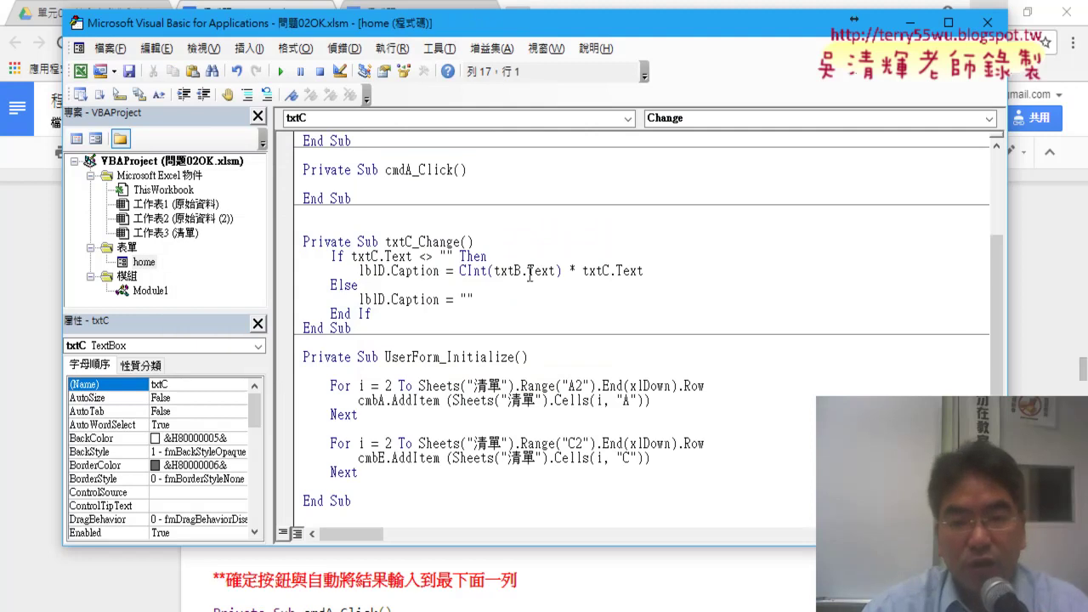
Wrap the quantity as CInt(txtC.Text) and open the CInt help page with F1
click(583, 270)
text(c)
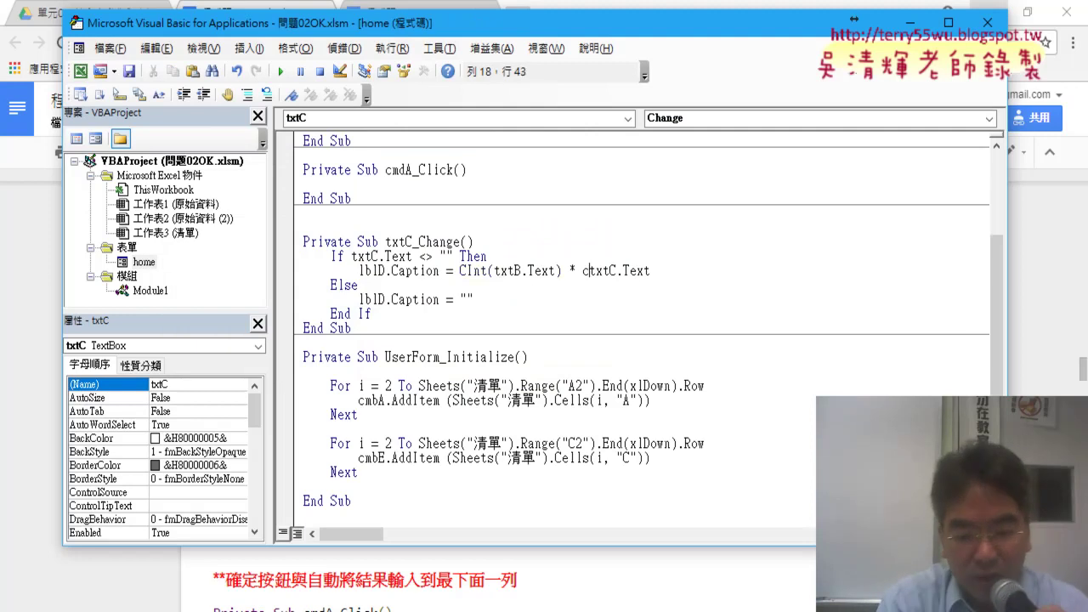
text(int)
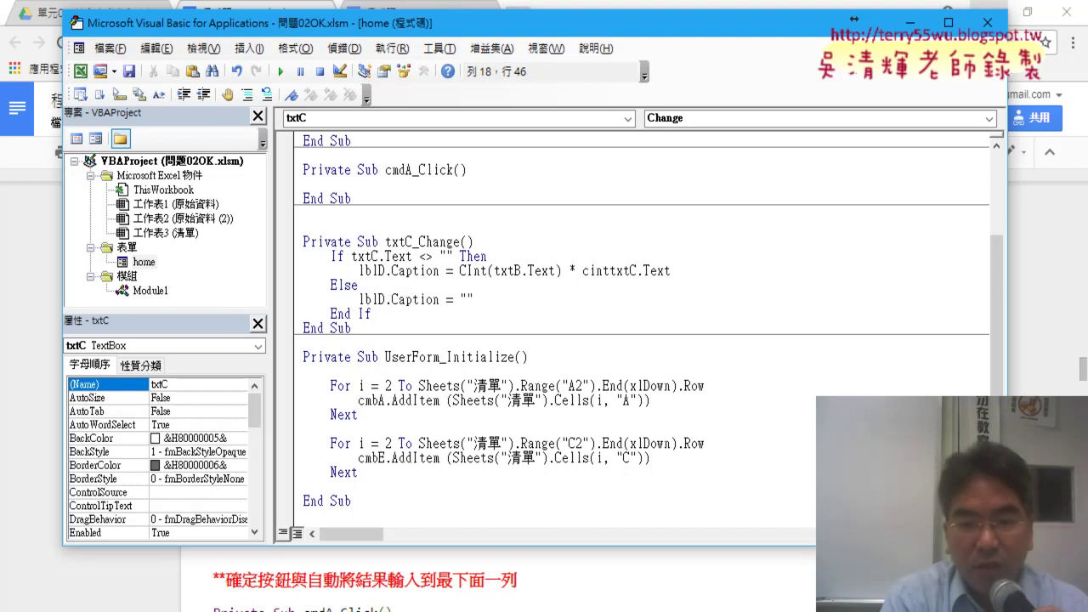
text(()
key(Right)
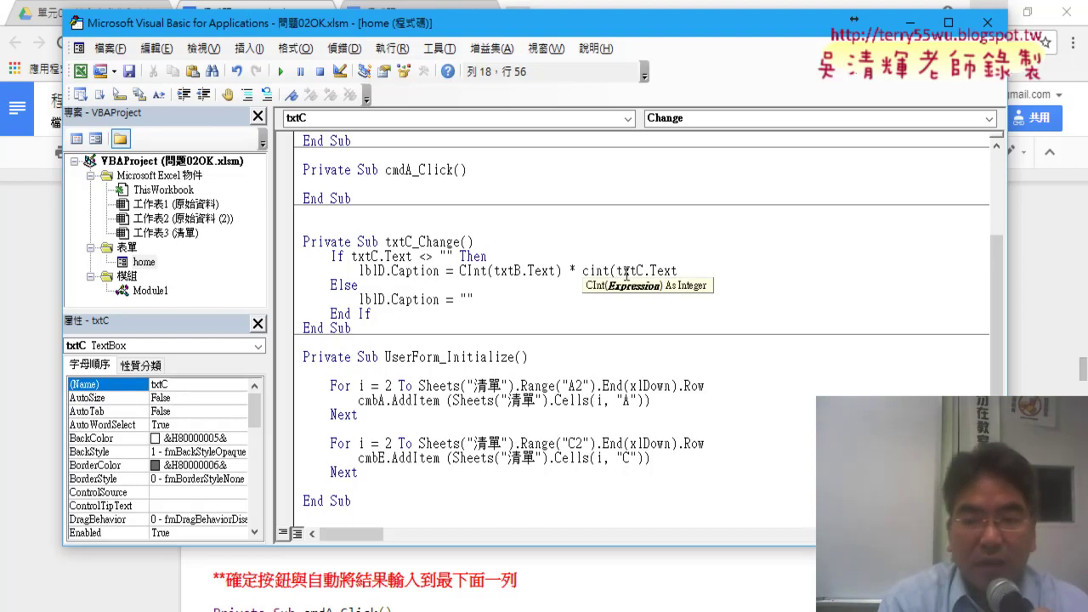
key(Right)
text())
click(597, 271)
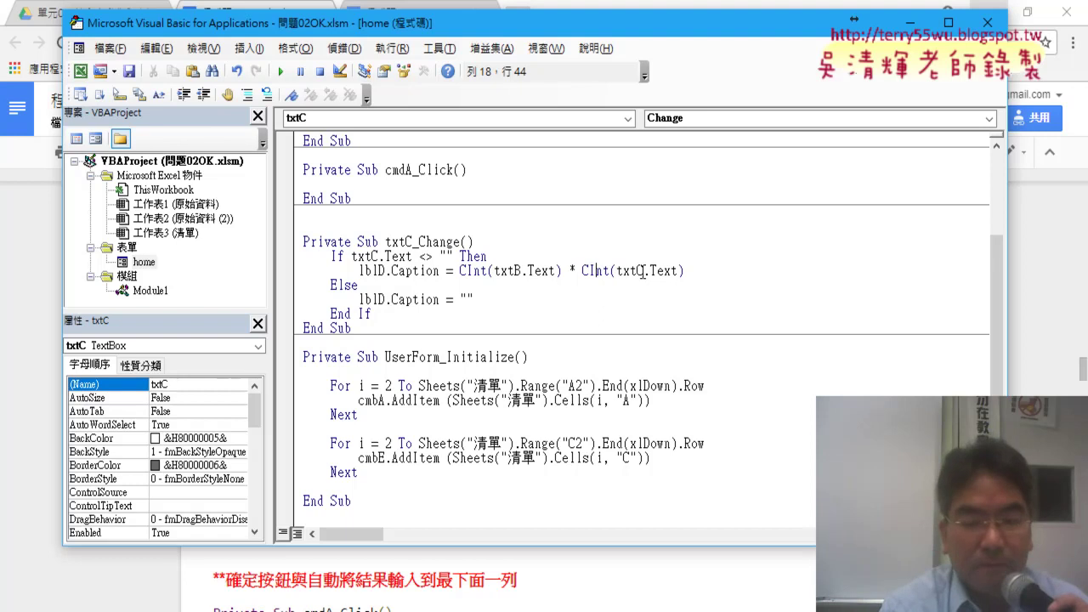
key(F1)
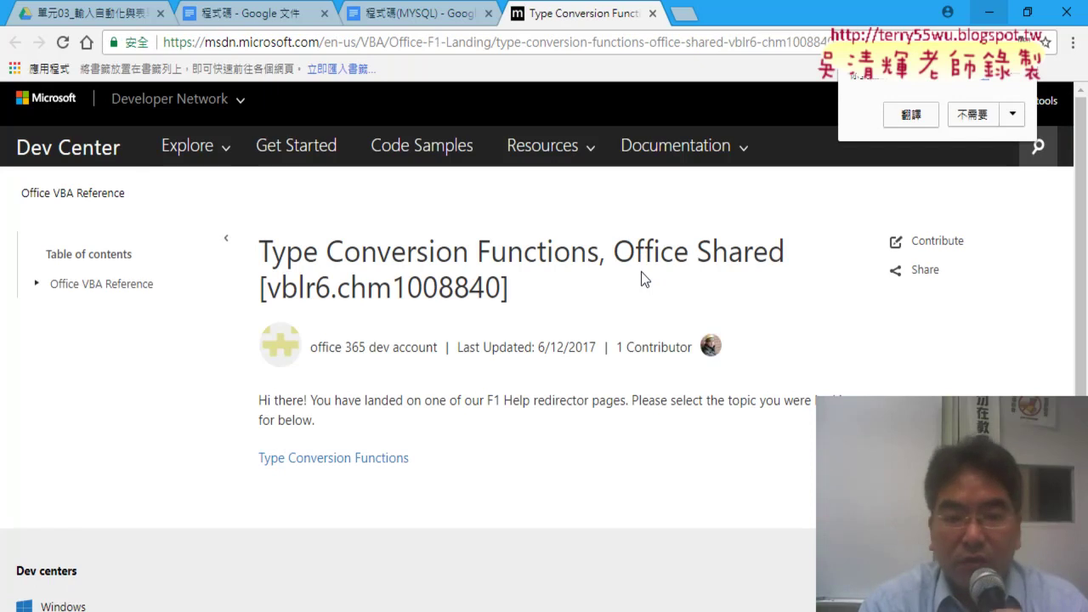
Open the Type Conversion Functions article from the help page
scroll(589, 323, down, 2)
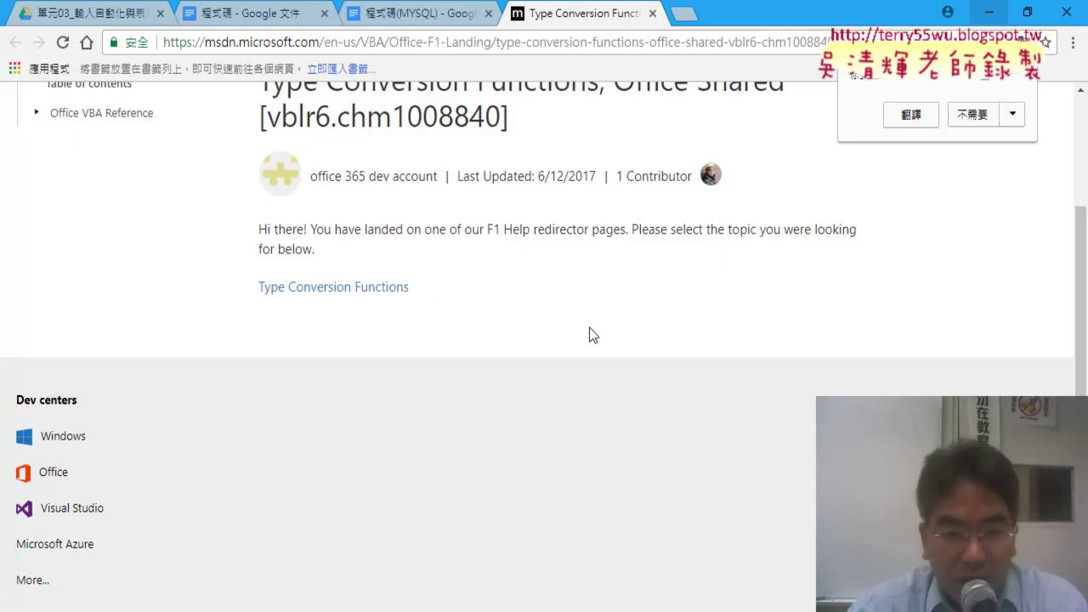
click(379, 280)
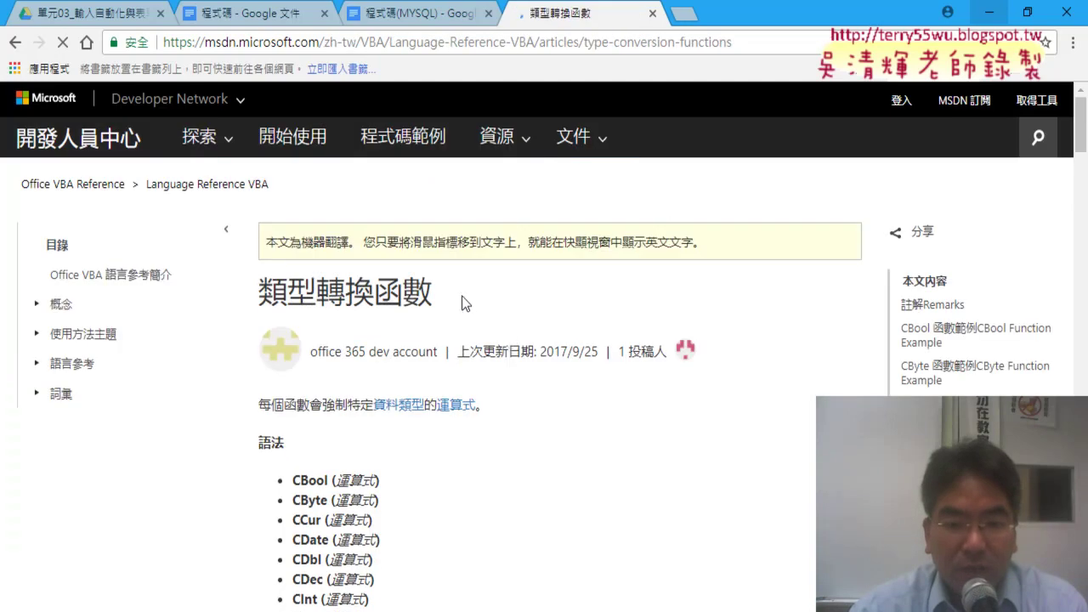
click(15, 42)
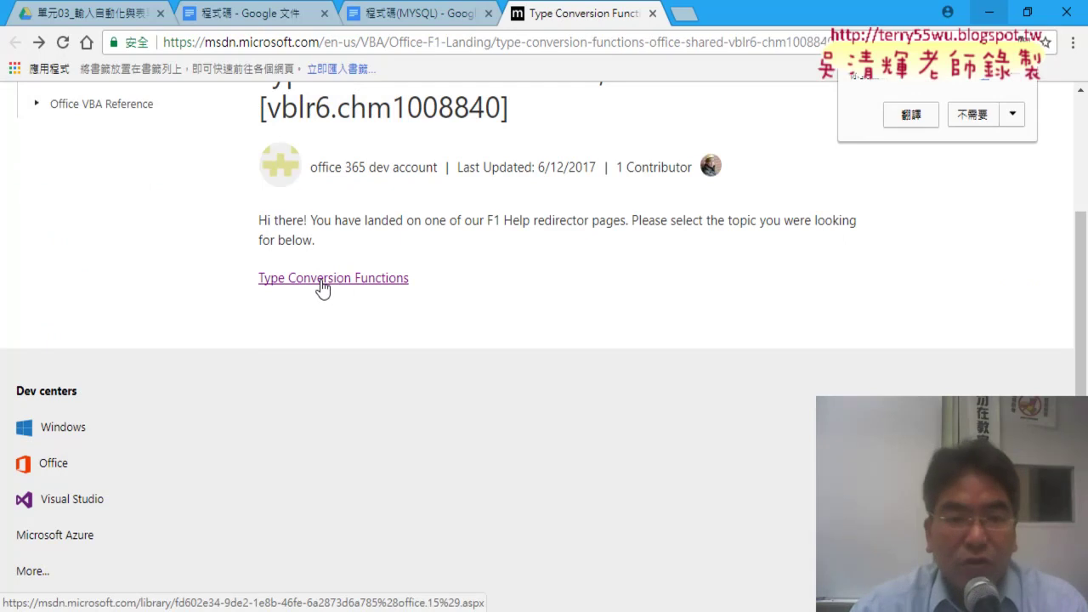
click(374, 280)
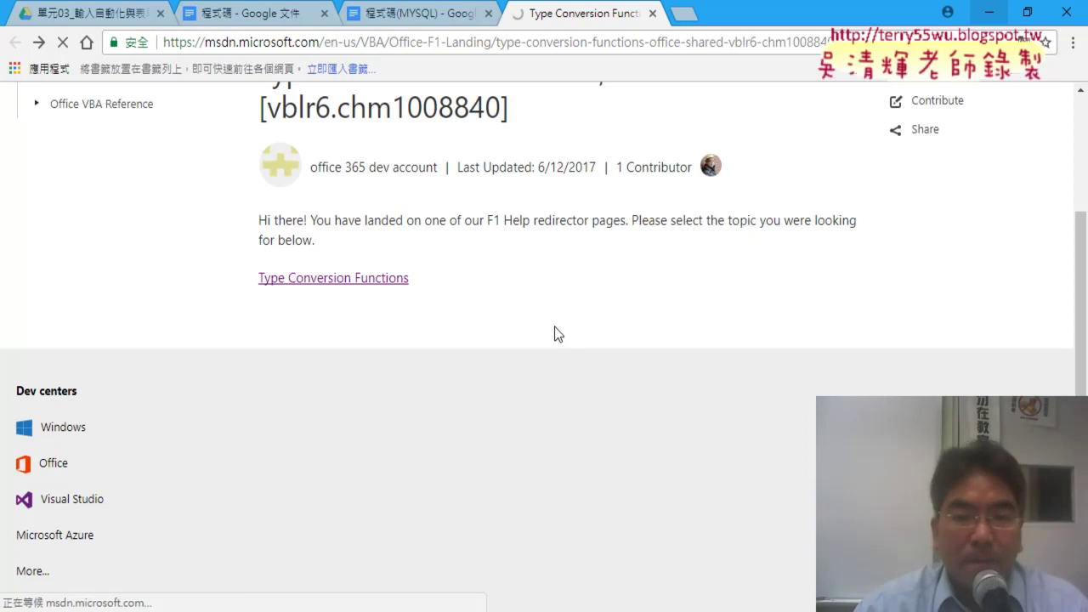
Compare CInt's 32,767 upper limit with the CLng row in the return-type table
scroll(554, 327, down, 3)
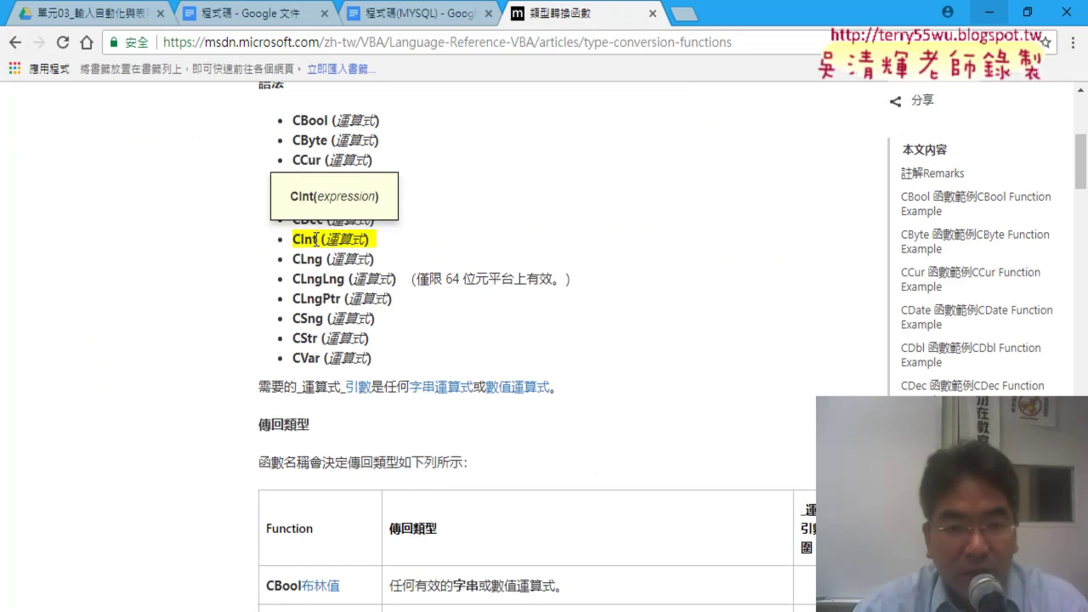
scroll(485, 300, down, 5)
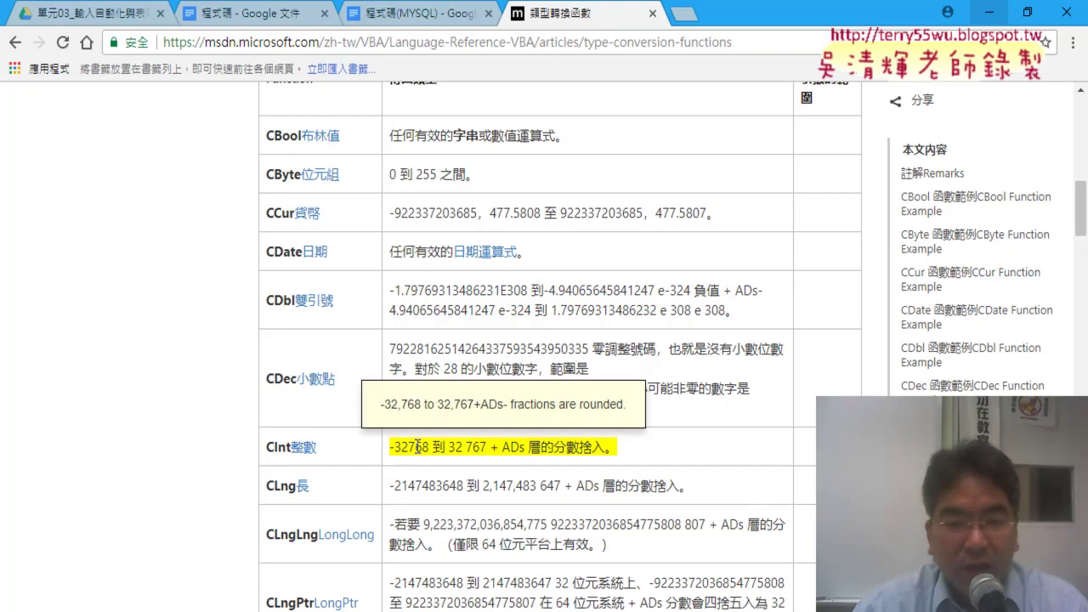
drag(449, 446, 486, 446)
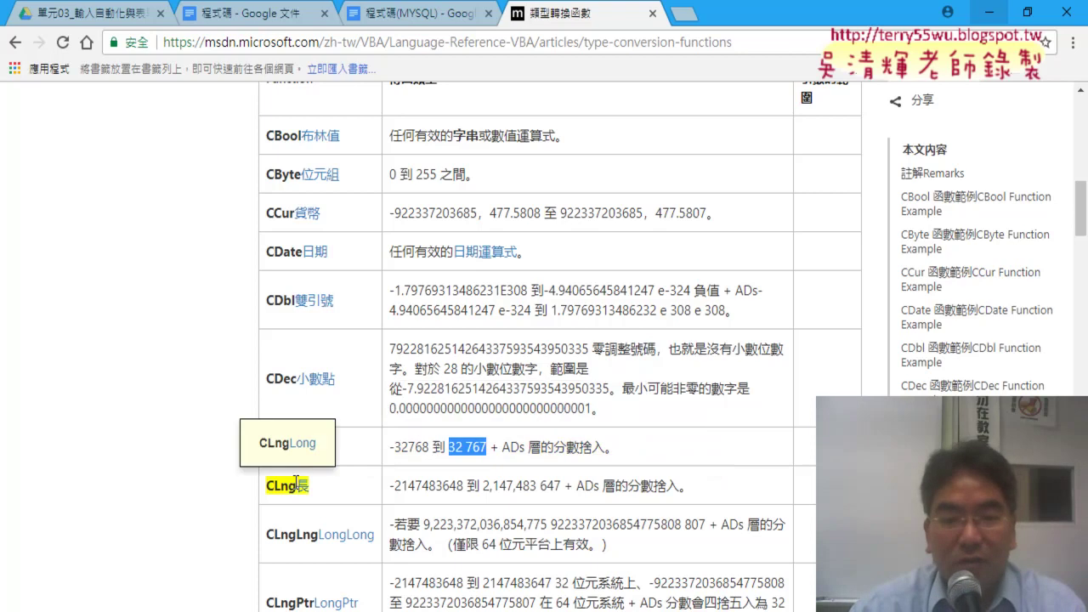
drag(295, 486, 265, 485)
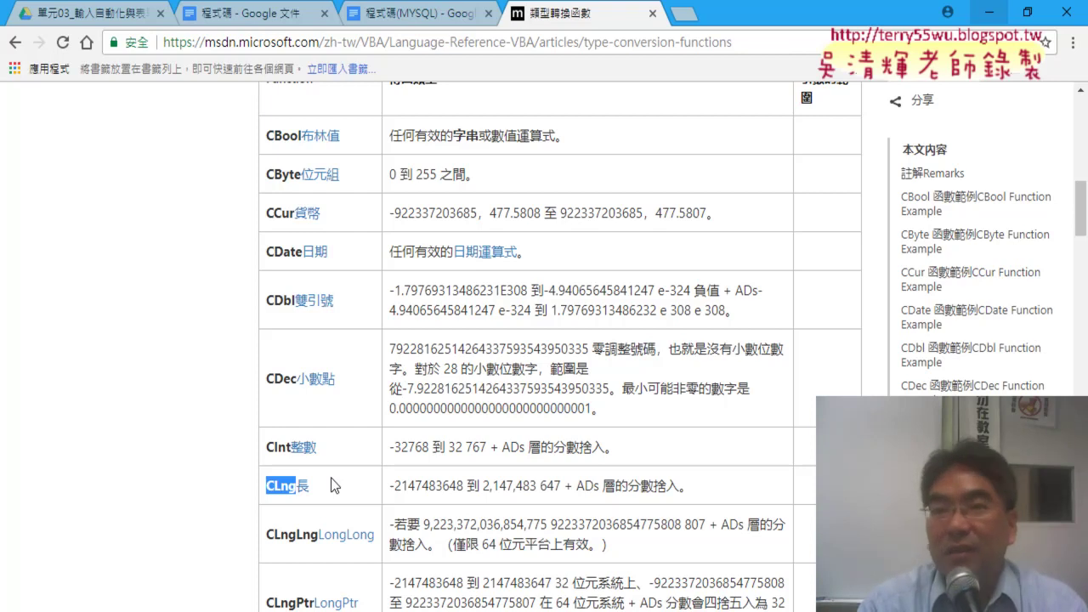
click(422, 577)
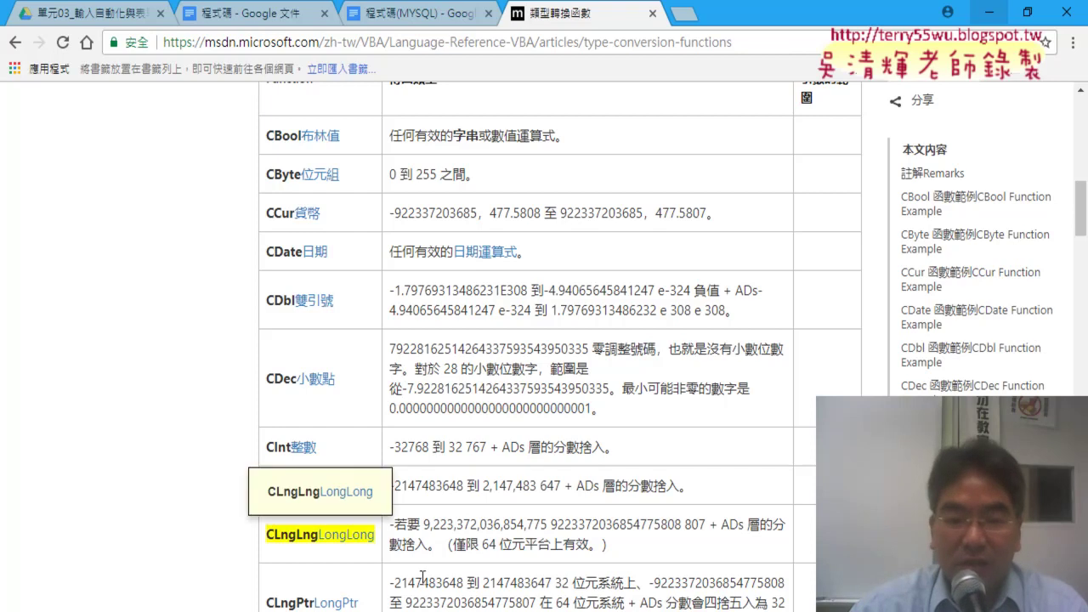
click(601, 557)
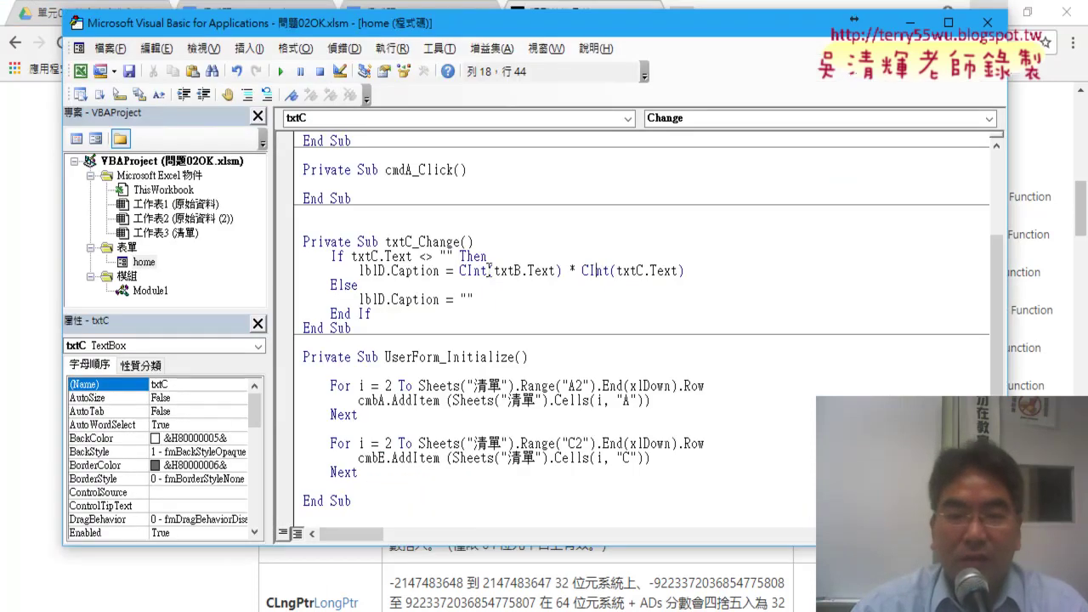
Change both CInt calls to CLng so the subtotal uses CLng(txtB.Text) * CLng(txtC.Text)
drag(488, 270, 466, 271)
text(l)
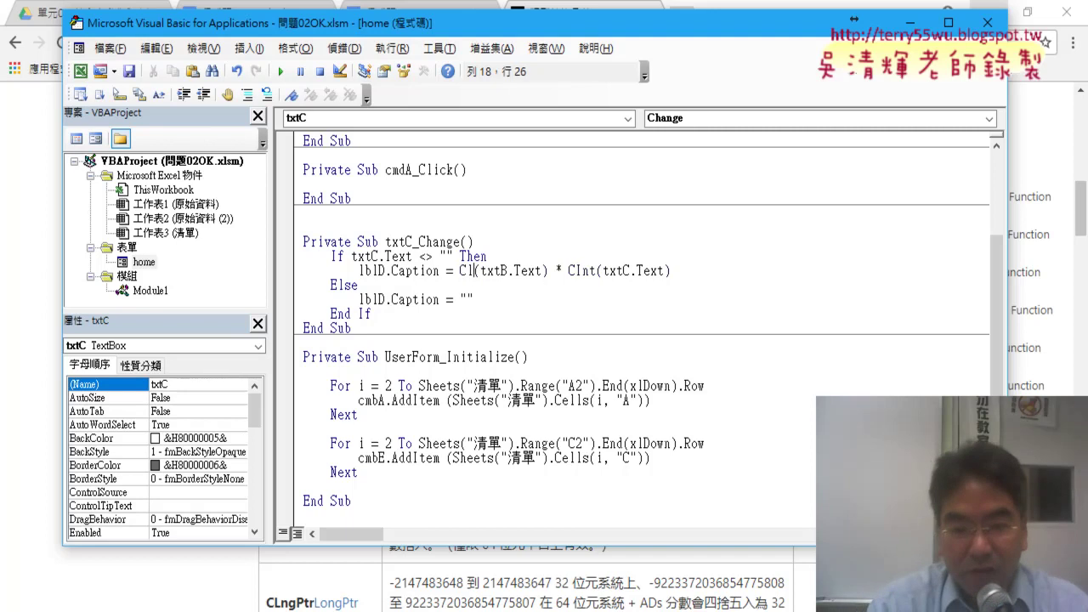
text(ng)
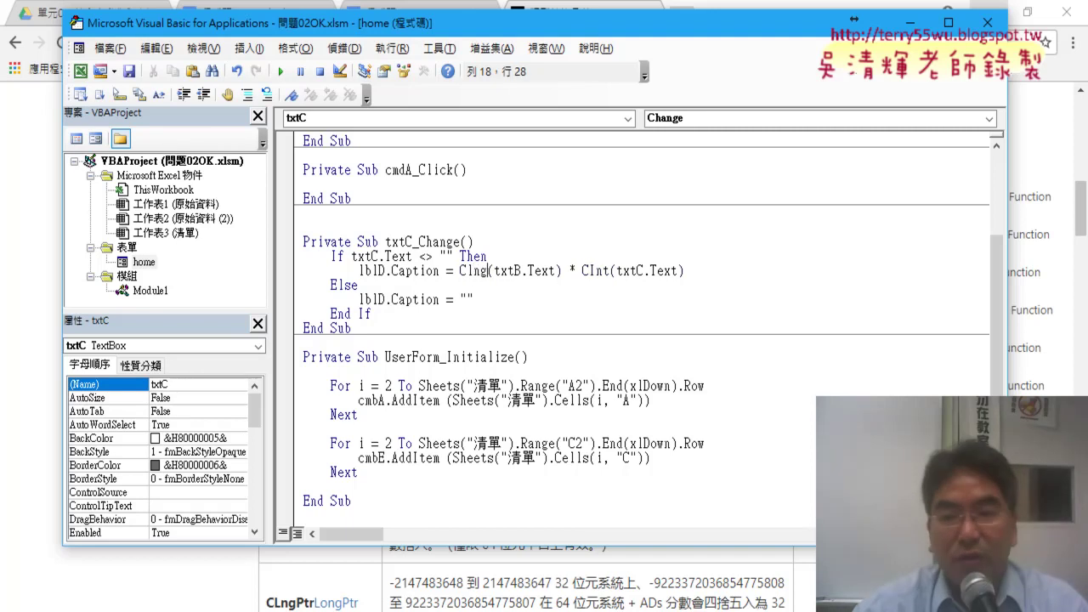
drag(588, 270, 611, 270)
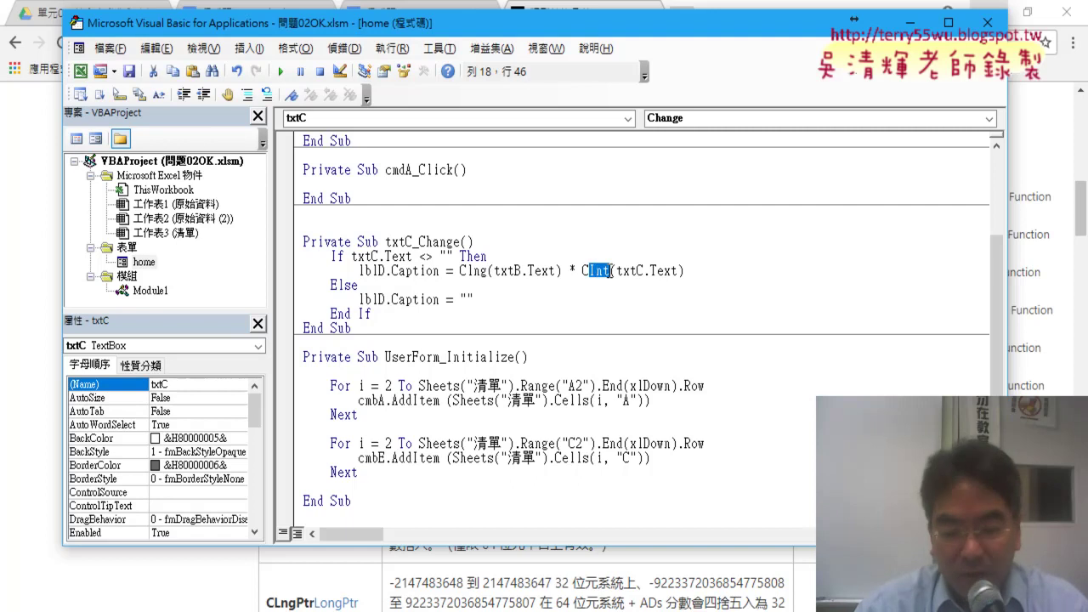
text(ln)
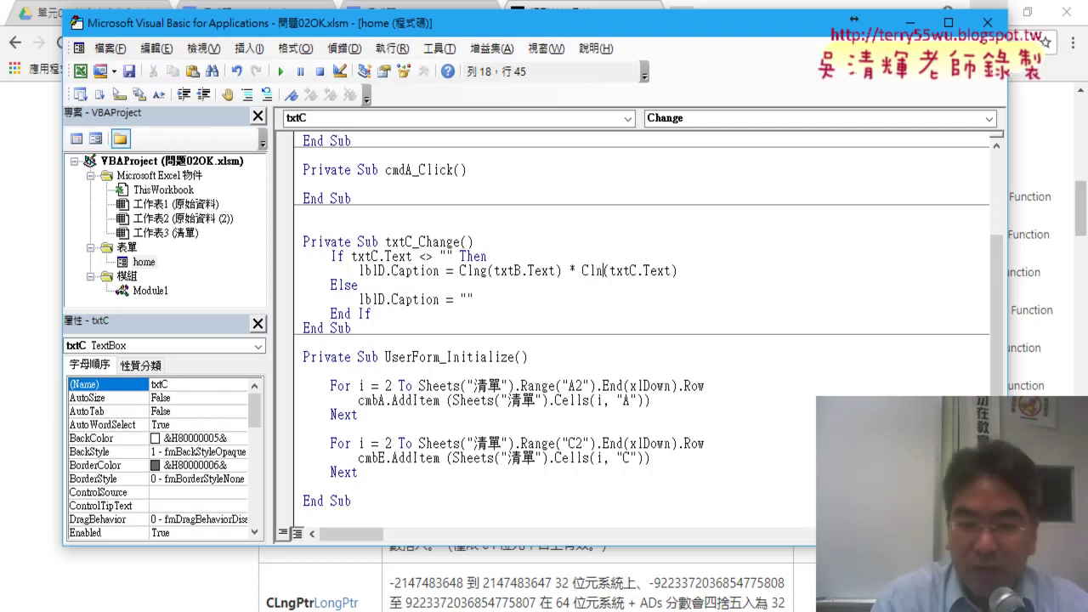
text(g)
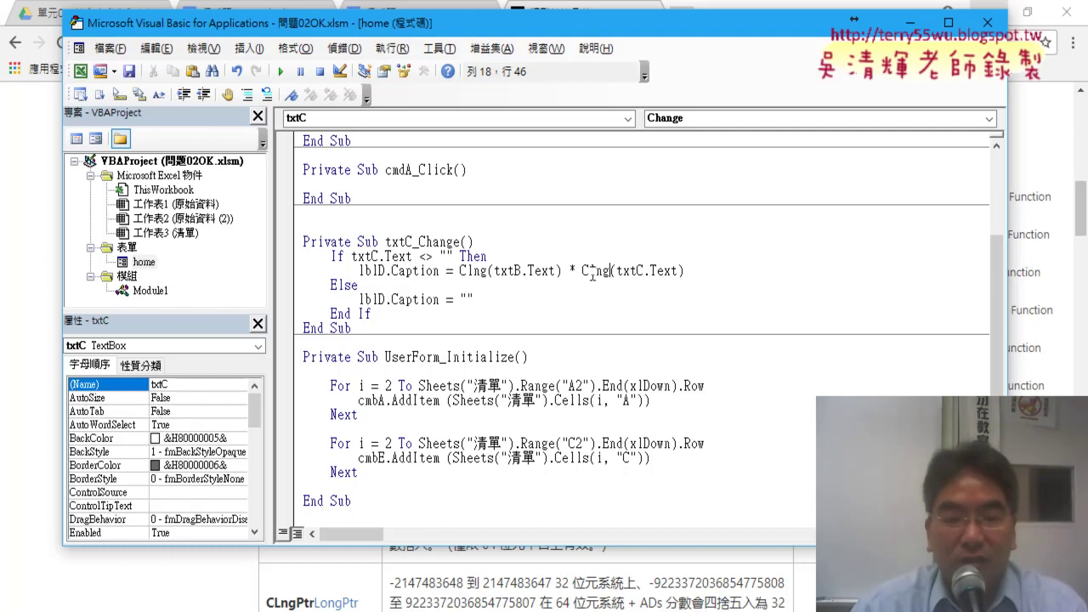
click(508, 578)
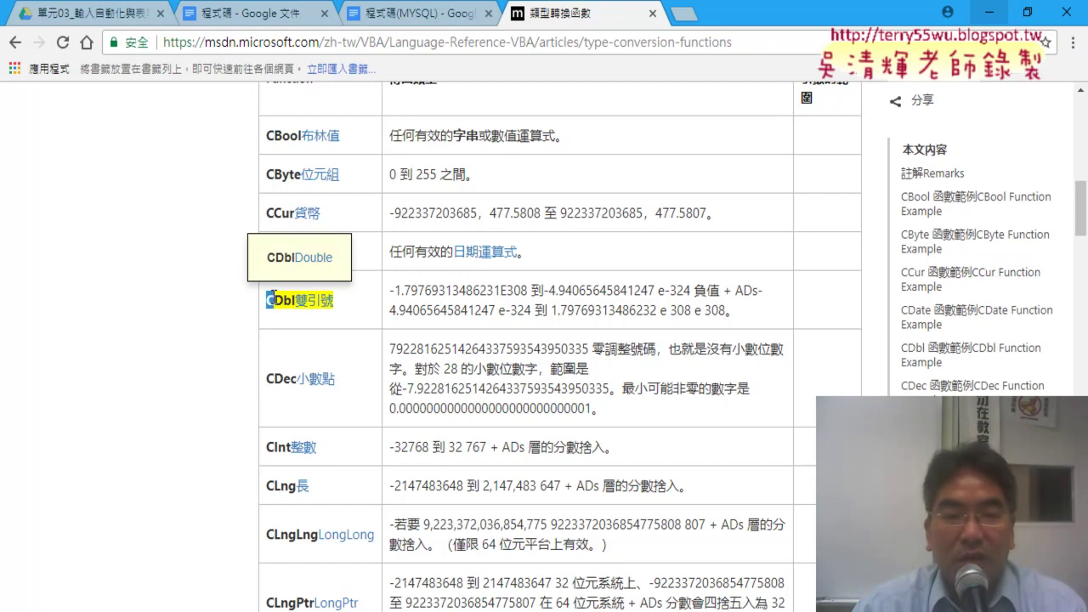
Compare the CDbl entry with CLng's 2,147,483,647 upper limit in the conversion table
drag(274, 297, 294, 300)
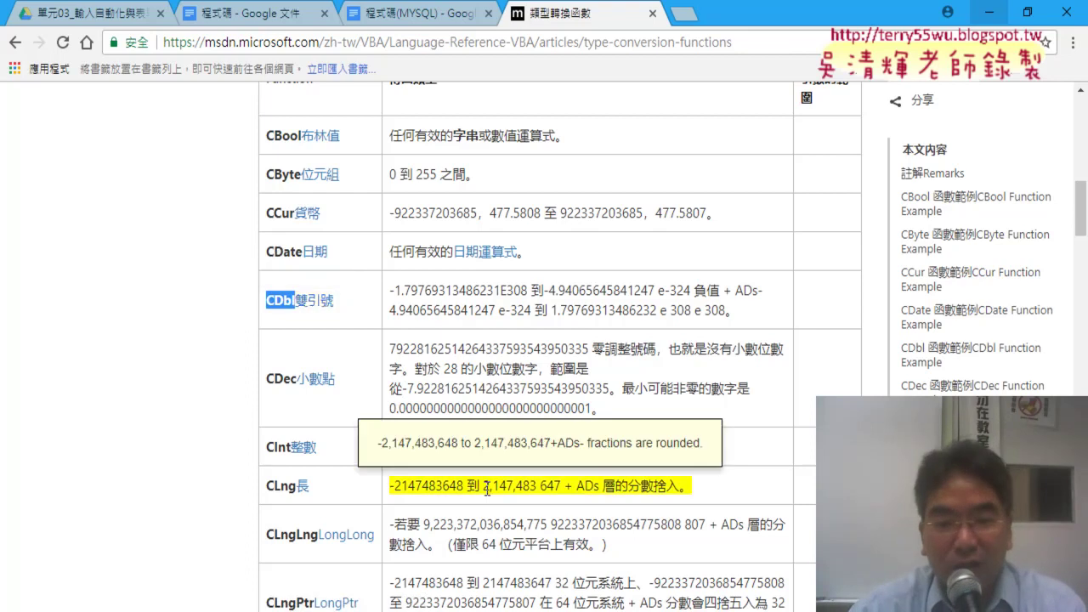
drag(482, 485, 563, 483)
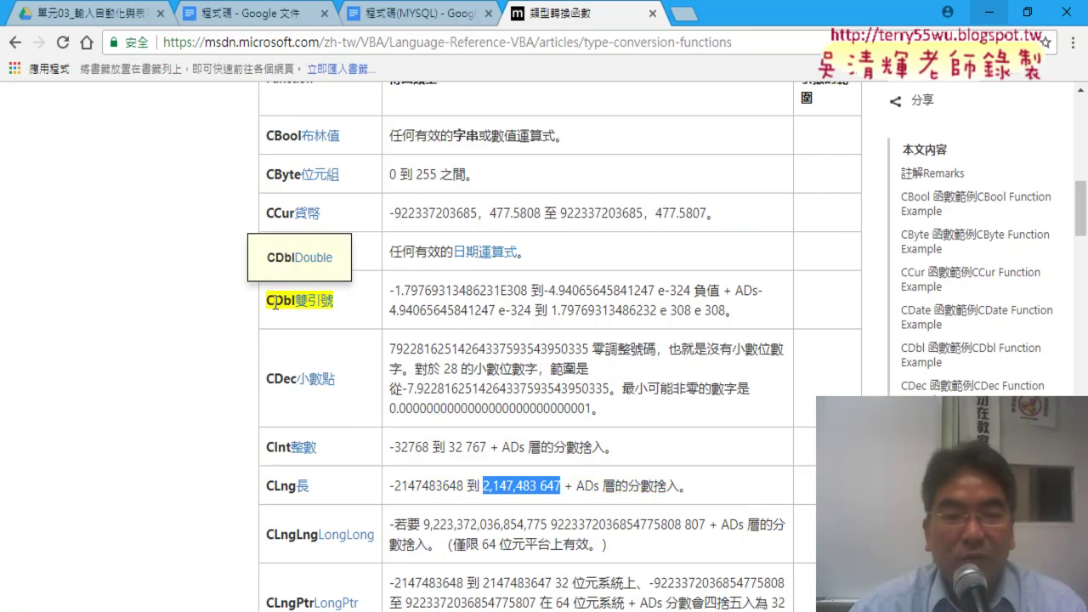
drag(267, 300, 300, 305)
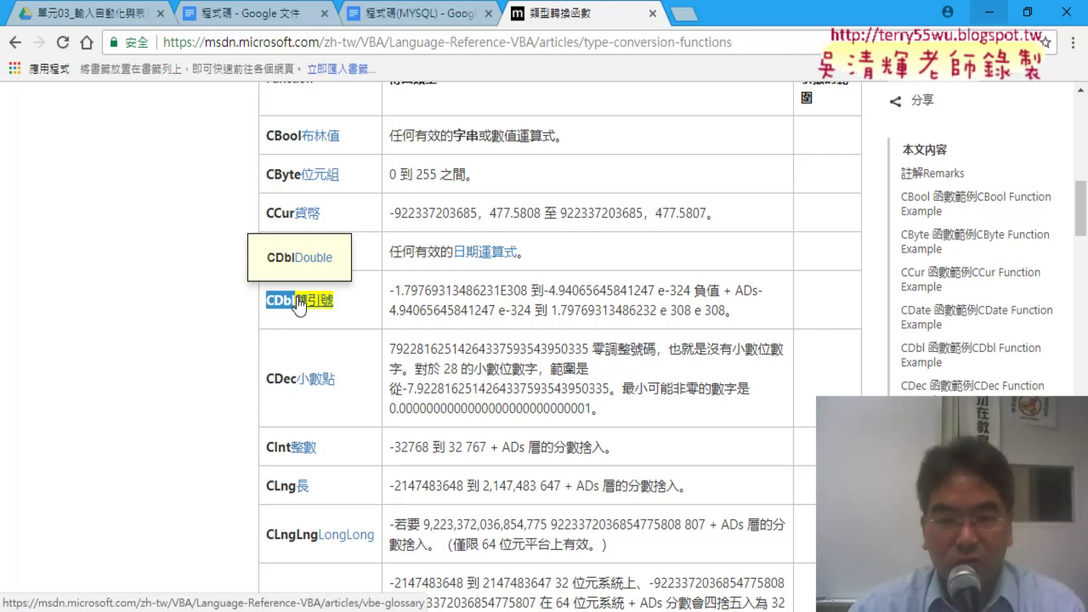
click(988, 16)
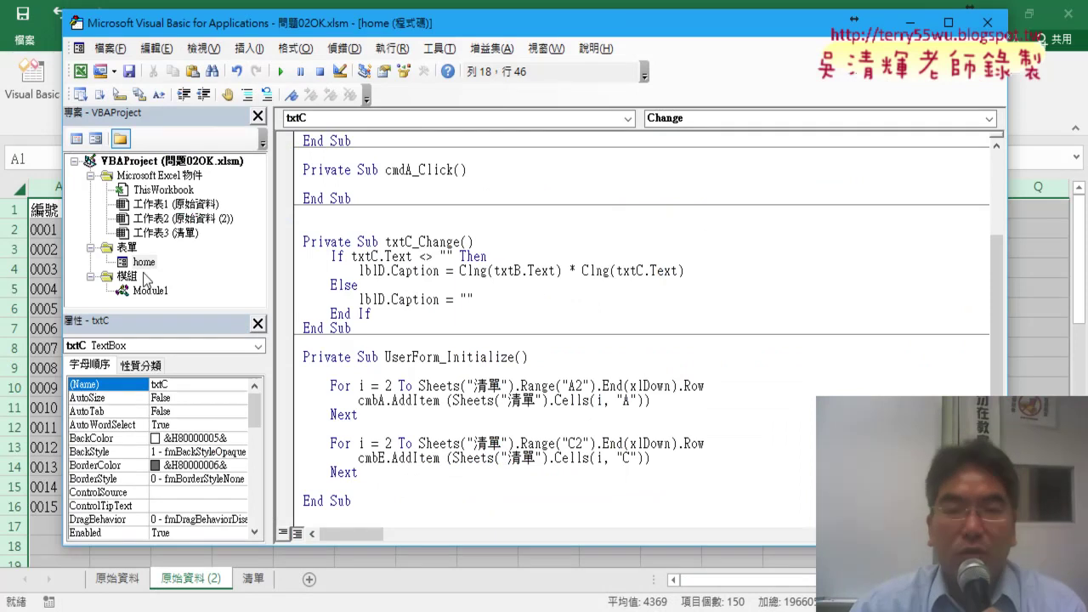
Review the home form's 品名, 單價, 數量, 小計 and 地區 controls in the designer
double_click(143, 263)
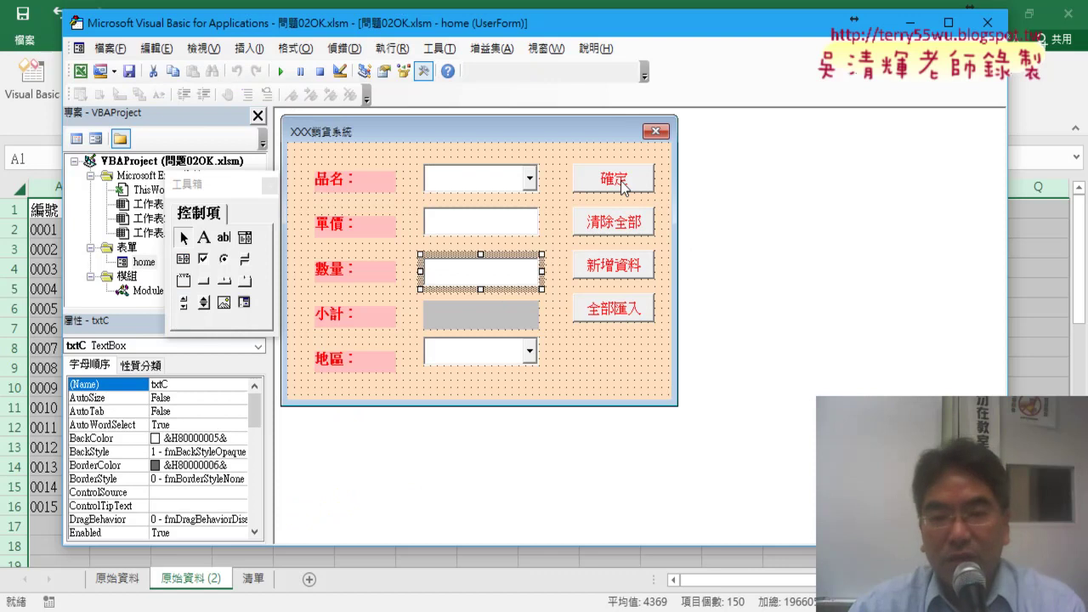
click(489, 180)
click(473, 226)
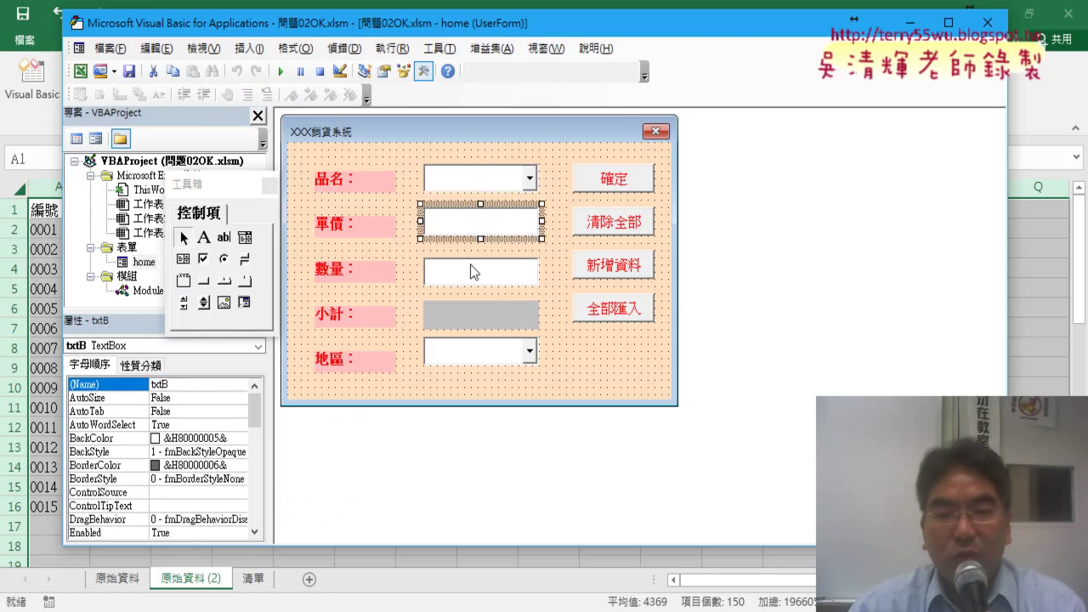
click(470, 264)
click(470, 317)
click(512, 348)
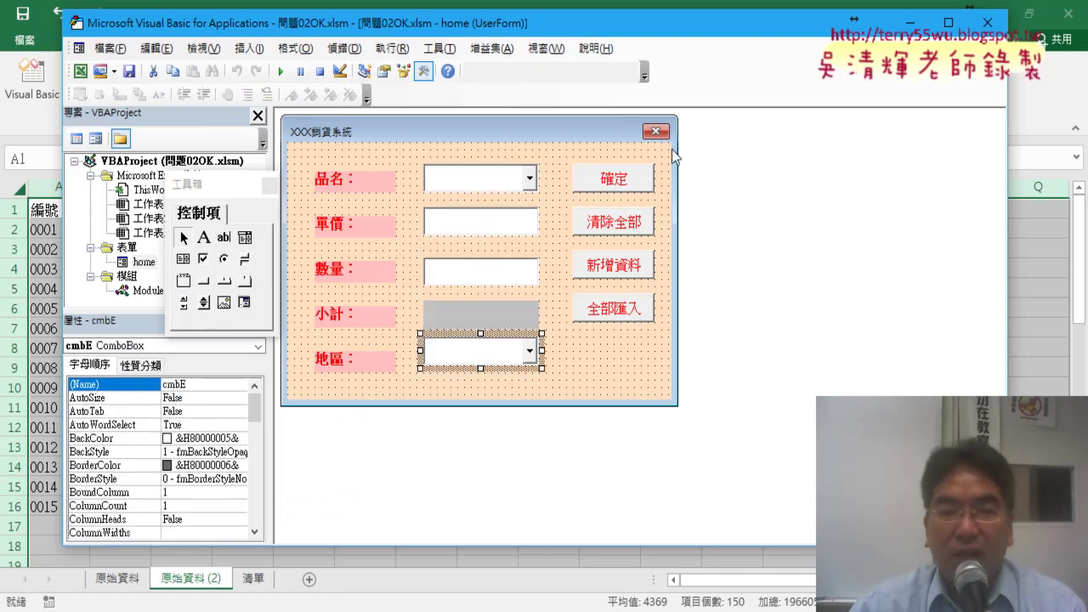
Move the editor aside and create the 確定 button's cmdA_Click procedure from the worksheet
drag(514, 27, 747, 34)
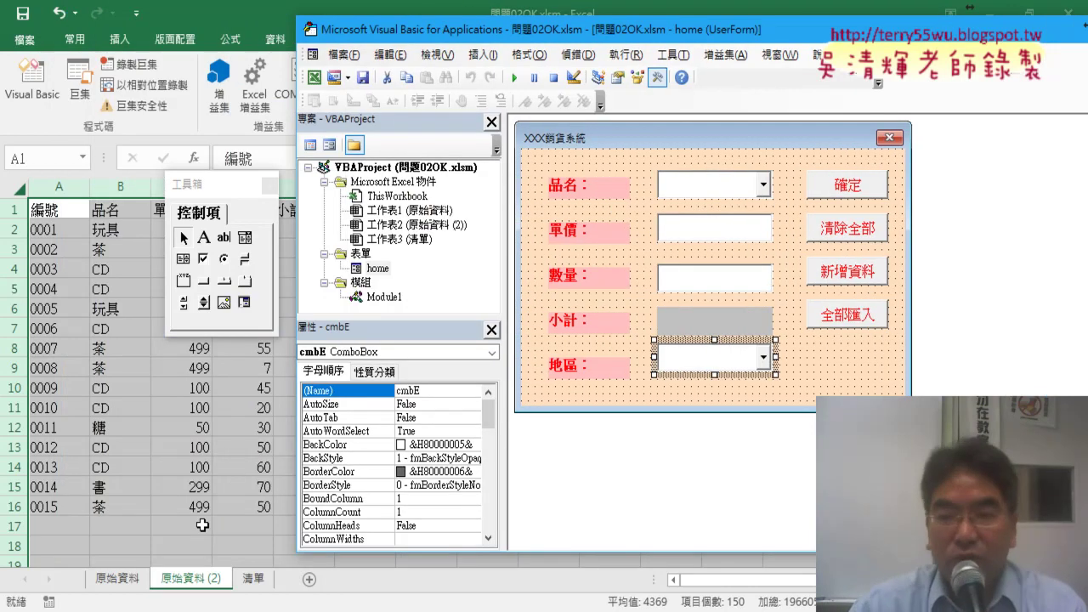
double_click(831, 194)
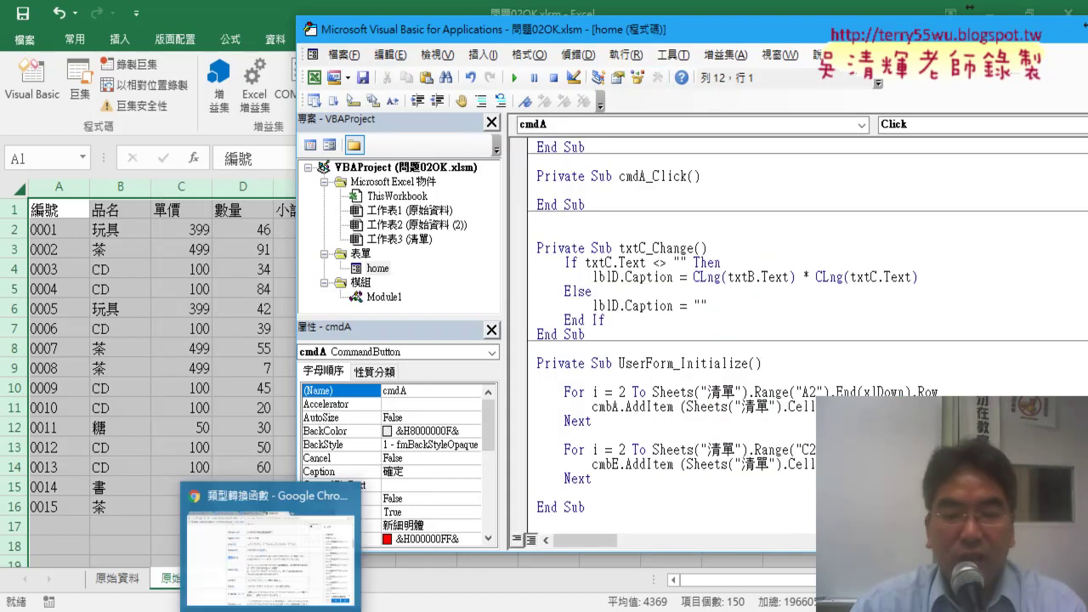
click(272, 535)
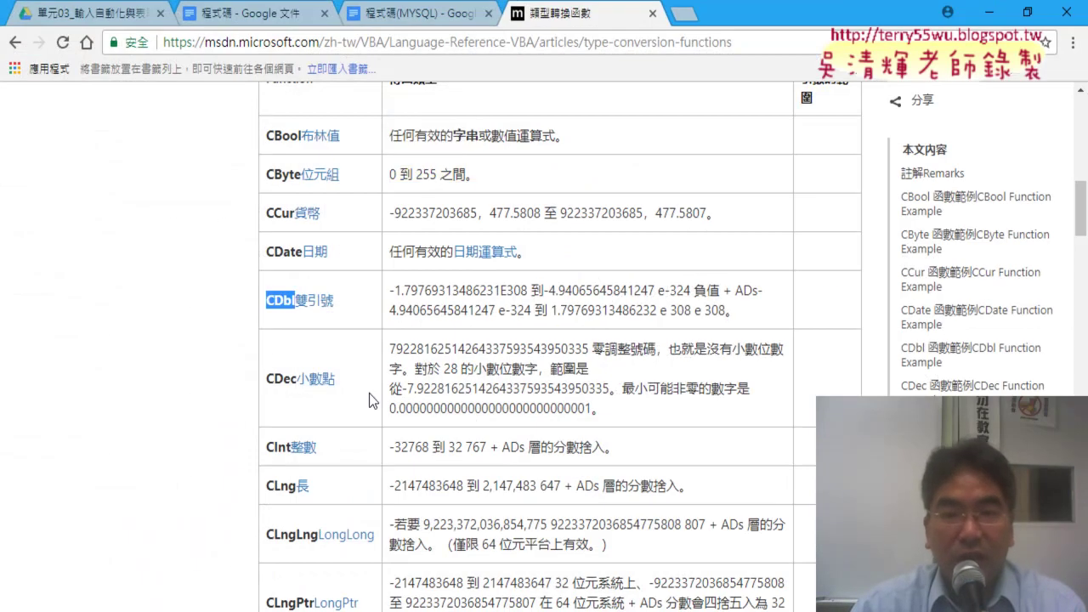
Close the reference and find the next-row line of cmdA_Click in the code notes
click(653, 14)
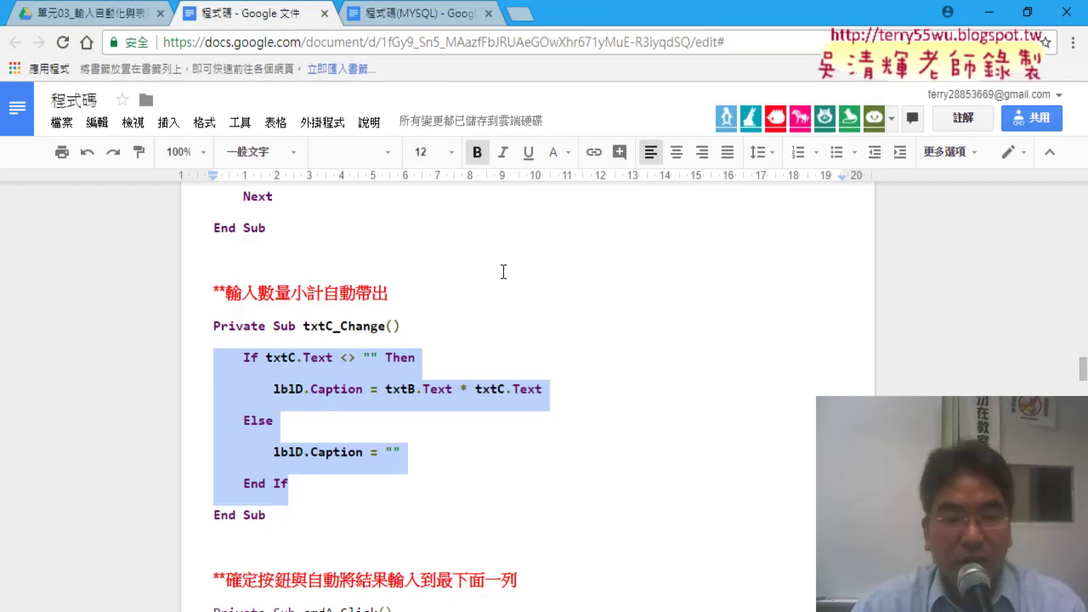
scroll(518, 298, down, 3)
scroll(532, 322, down, 2)
scroll(532, 323, down, 1)
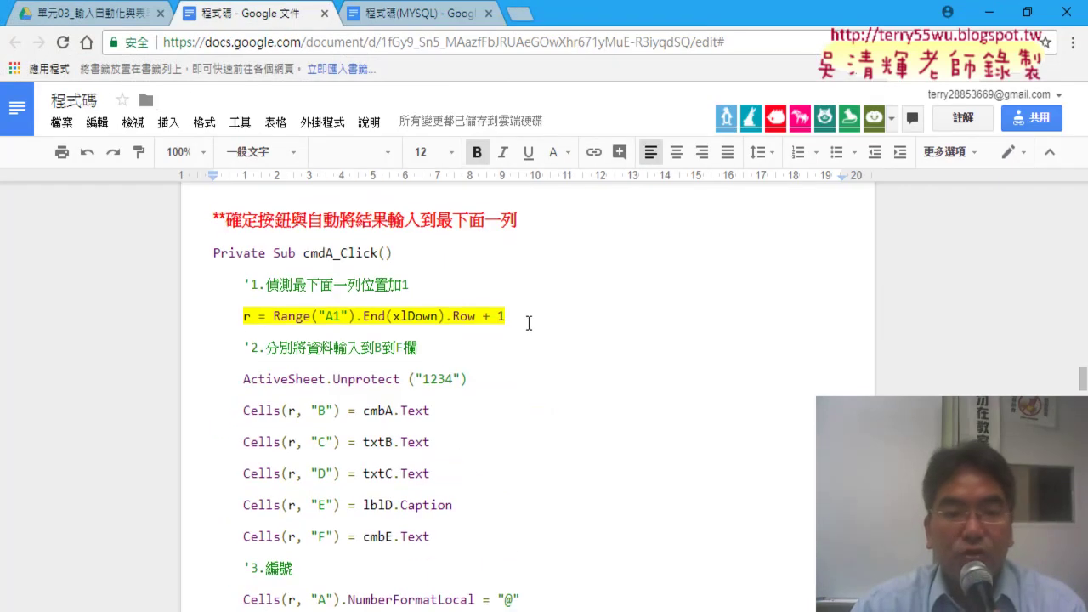
click(243, 316)
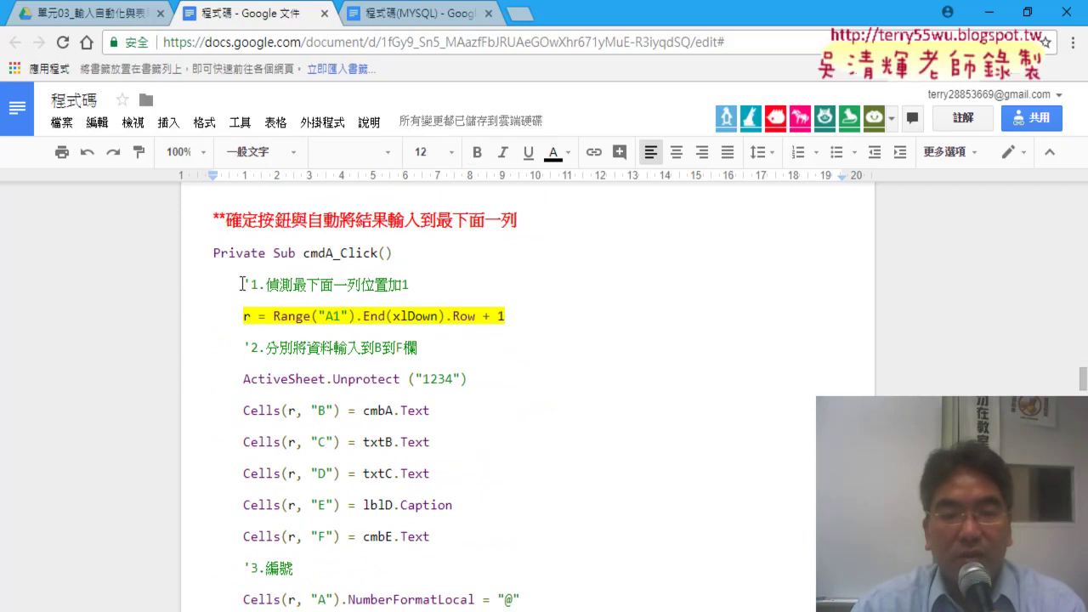
mouse_move(242, 284)
mouse_down()
mouse_move(536, 316)
mouse_move(477, 316)
mouse_up()
click(536, 316)
Select the cmdA_Click body from its first comment through the ActiveSheet.Protect line
mouse_move(239, 284)
mouse_down()
mouse_move(286, 297)
mouse_move(242, 284)
mouse_up()
scroll(382, 357, down, 1)
scroll(425, 383, down, 2)
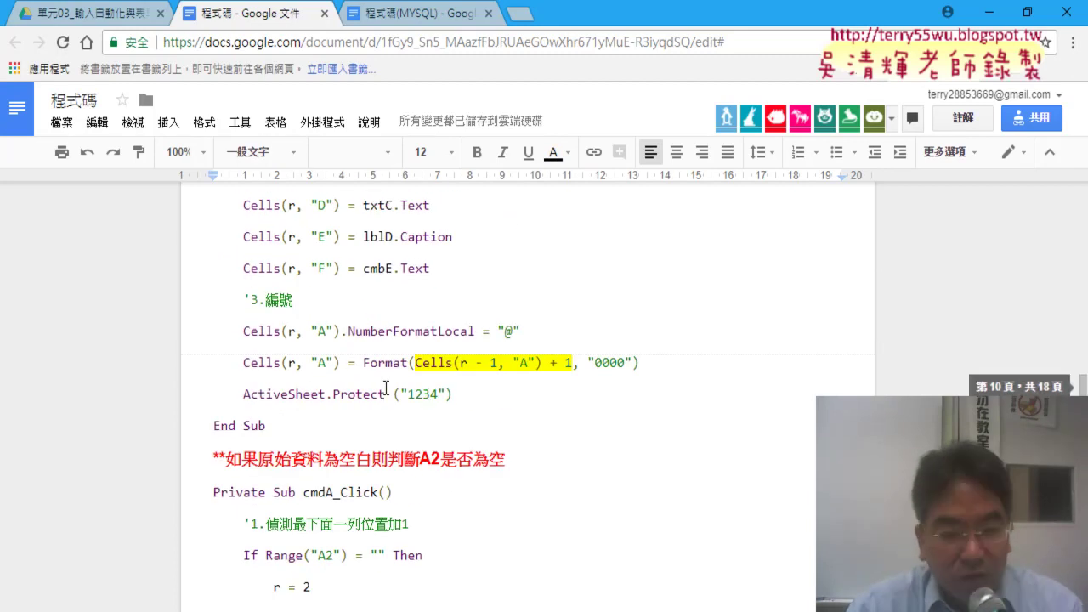
shift+click(488, 391)
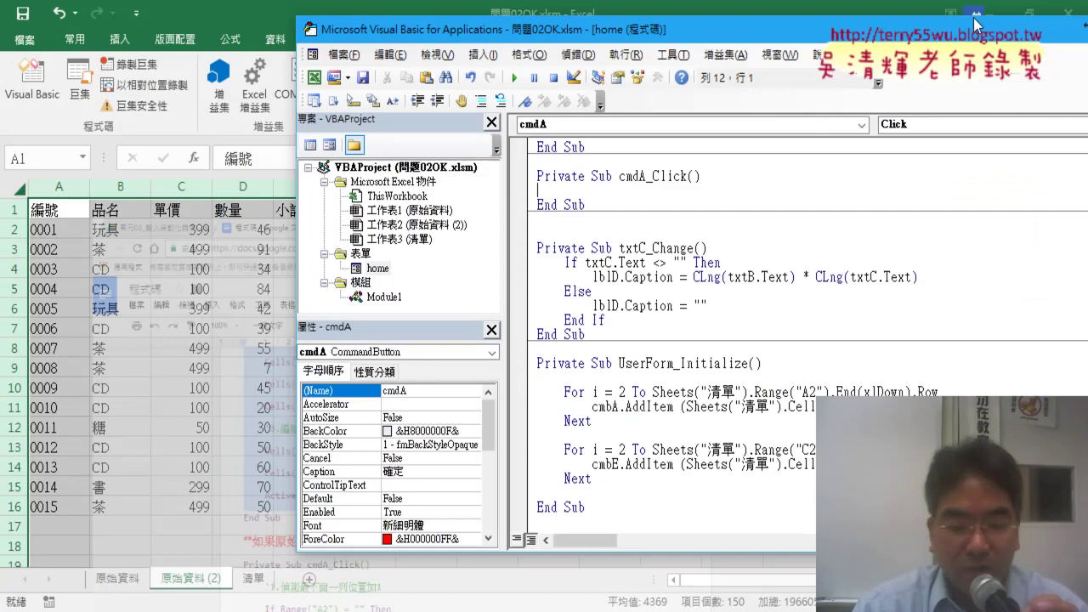
Paste the data-entry code into cmdA_Click and review its row variable, unprotect and value lines
click(988, 12)
key(ctrl+v)
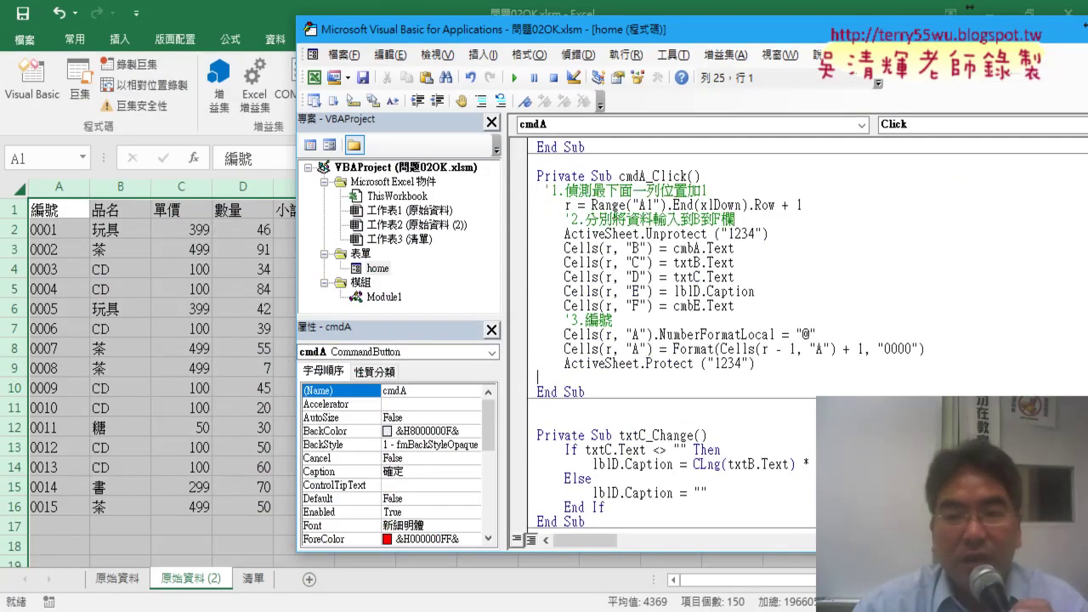
double_click(569, 205)
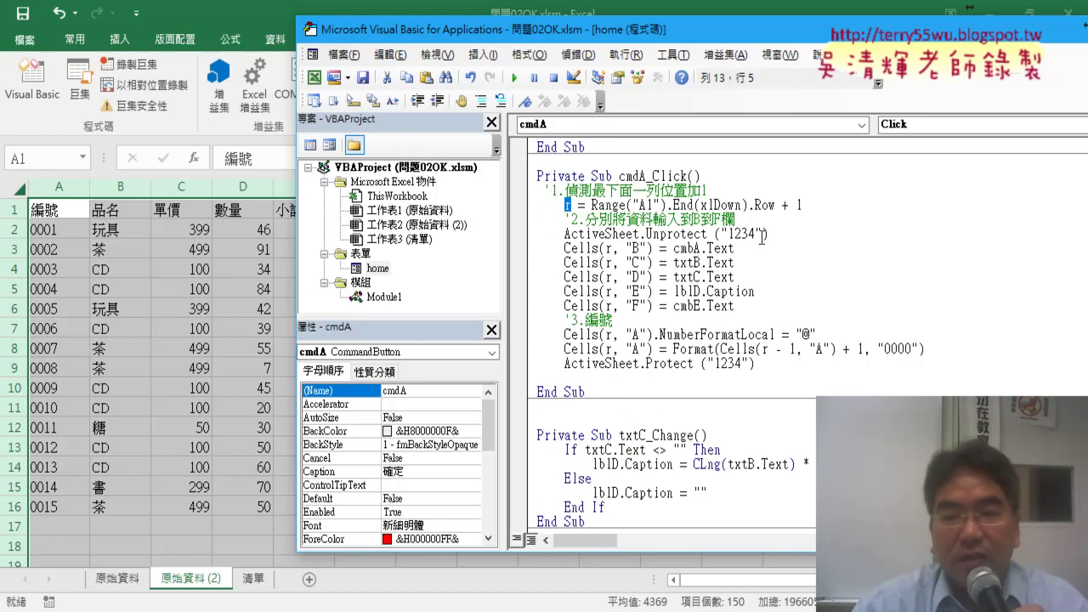
drag(768, 234, 564, 234)
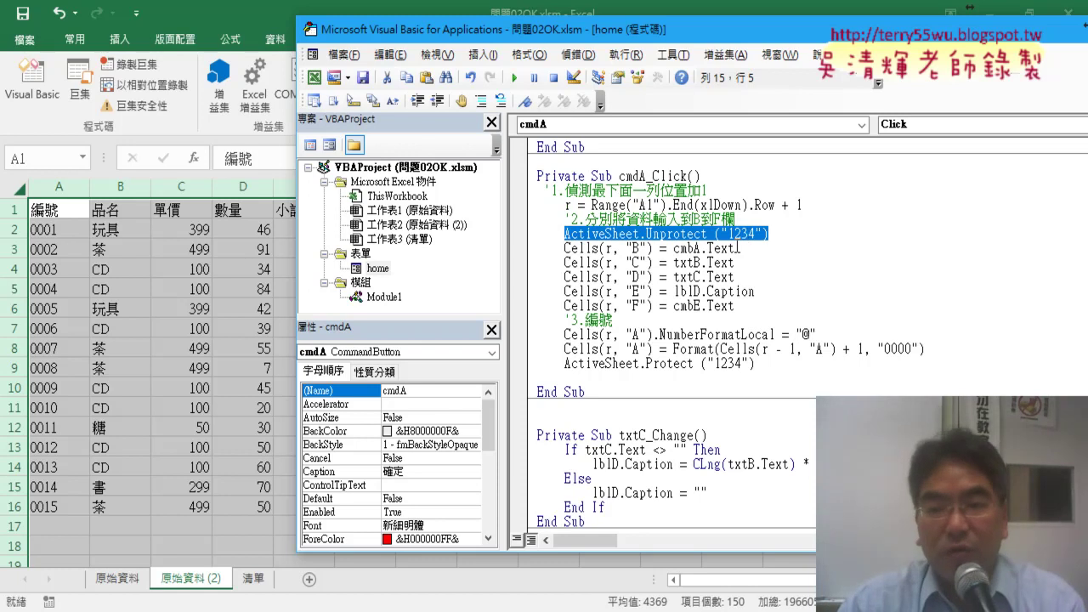
drag(735, 248, 673, 249)
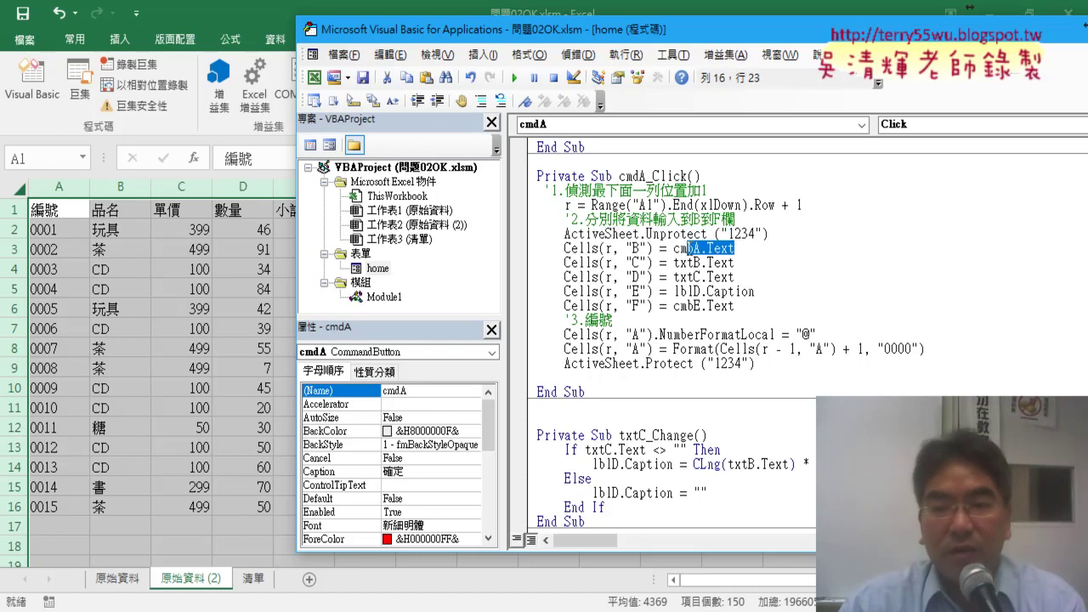
click(719, 262)
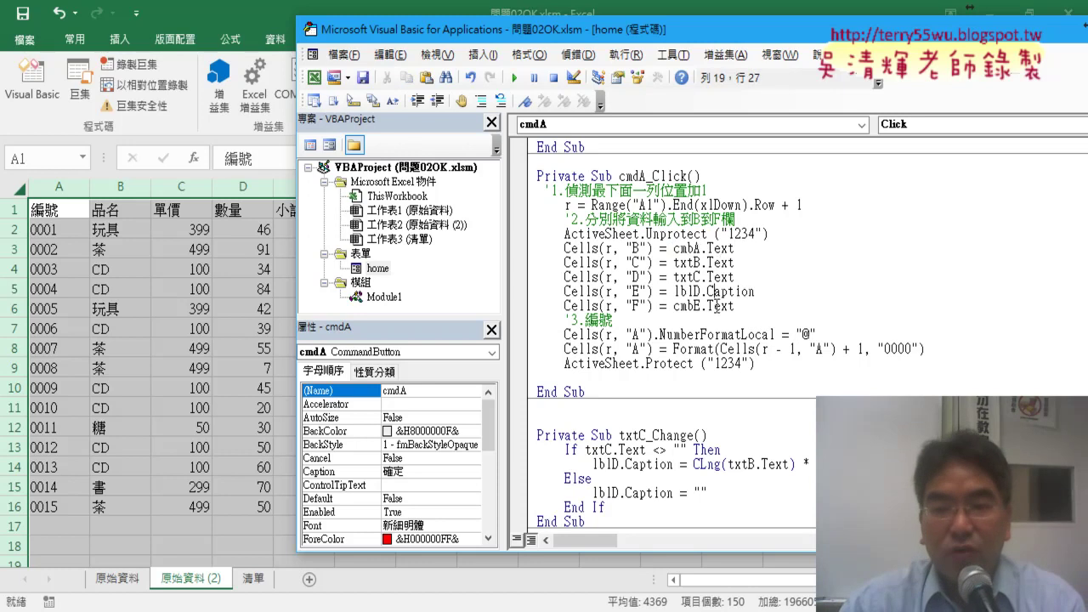
key(Down)
key(Down)
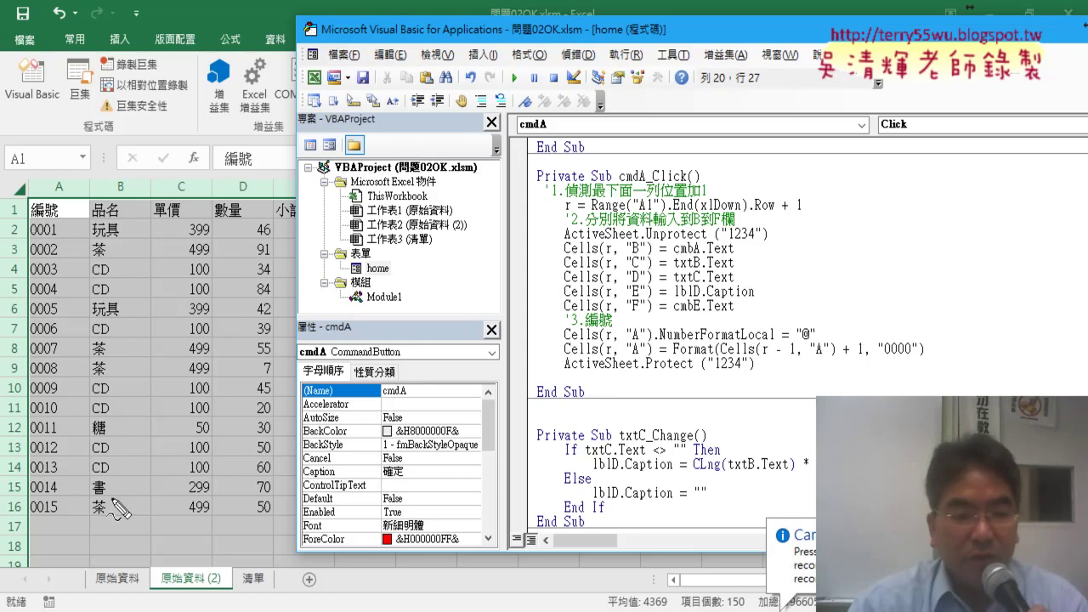
Point out empty row 17 and cell A17 on the sheet where the new record lands
mouse_move(78, 507)
mouse_down()
mouse_move(86, 541)
mouse_move(344, 515)
mouse_move(417, 534)
mouse_up()
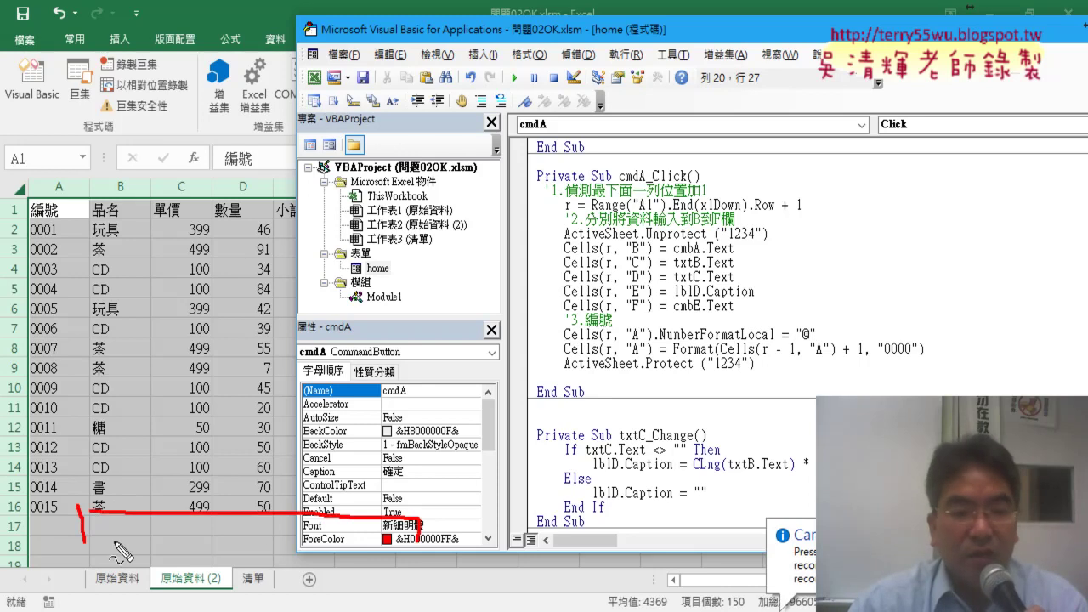
drag(107, 540, 401, 541)
mouse_move(59, 557)
mouse_down()
mouse_move(25, 523)
mouse_move(81, 544)
mouse_move(59, 548)
mouse_move(25, 509)
mouse_move(68, 527)
mouse_move(85, 492)
mouse_up()
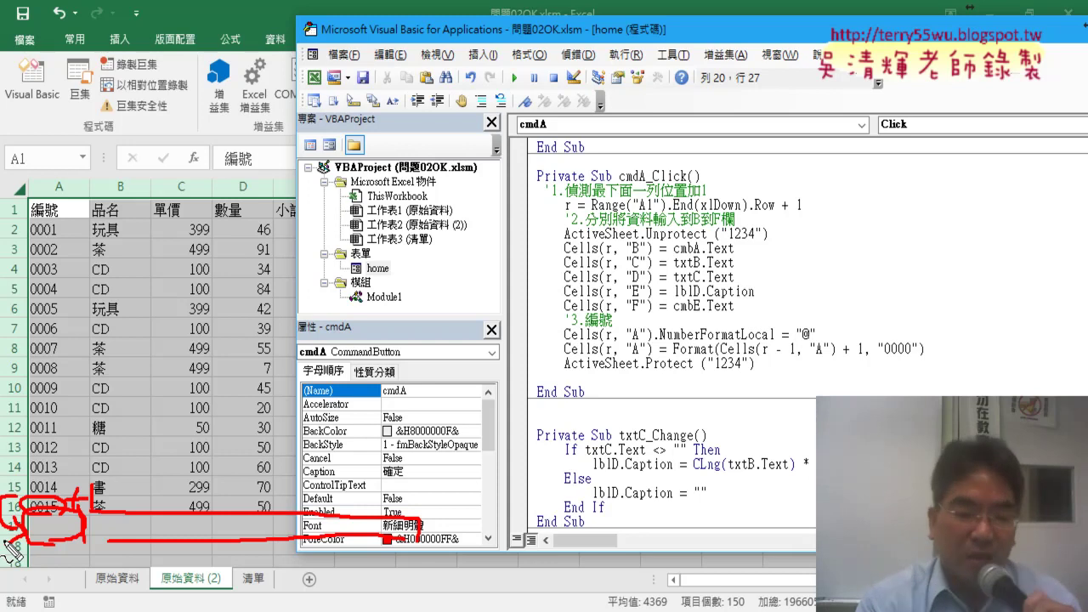
key(Escape)
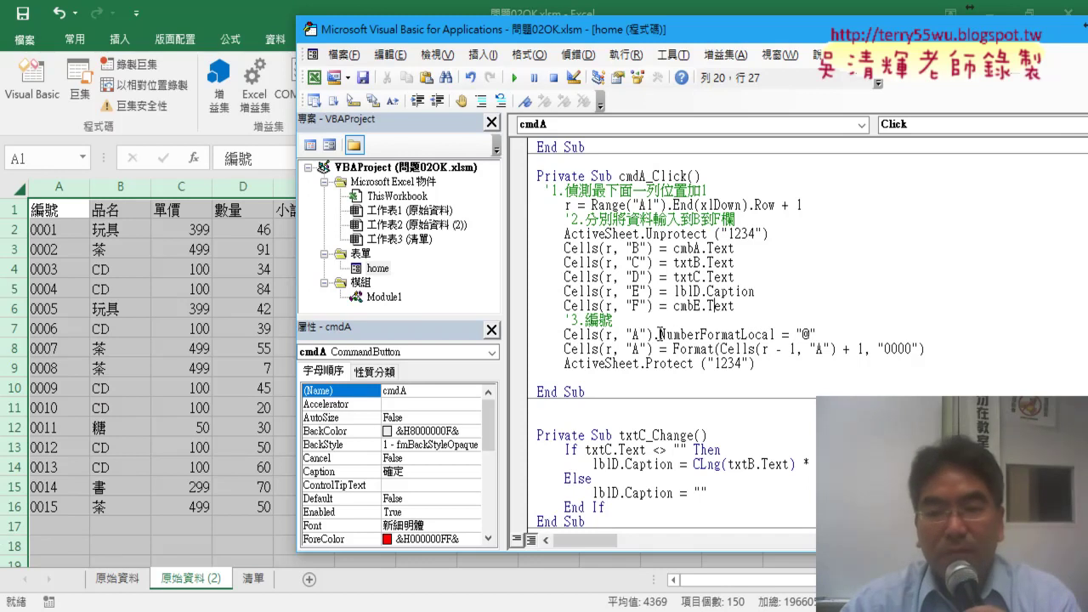
Highlight the NumberFormatLocal "@" text-format line, then right-click cell A17 on the worksheet
drag(659, 335, 726, 335)
drag(801, 335, 814, 335)
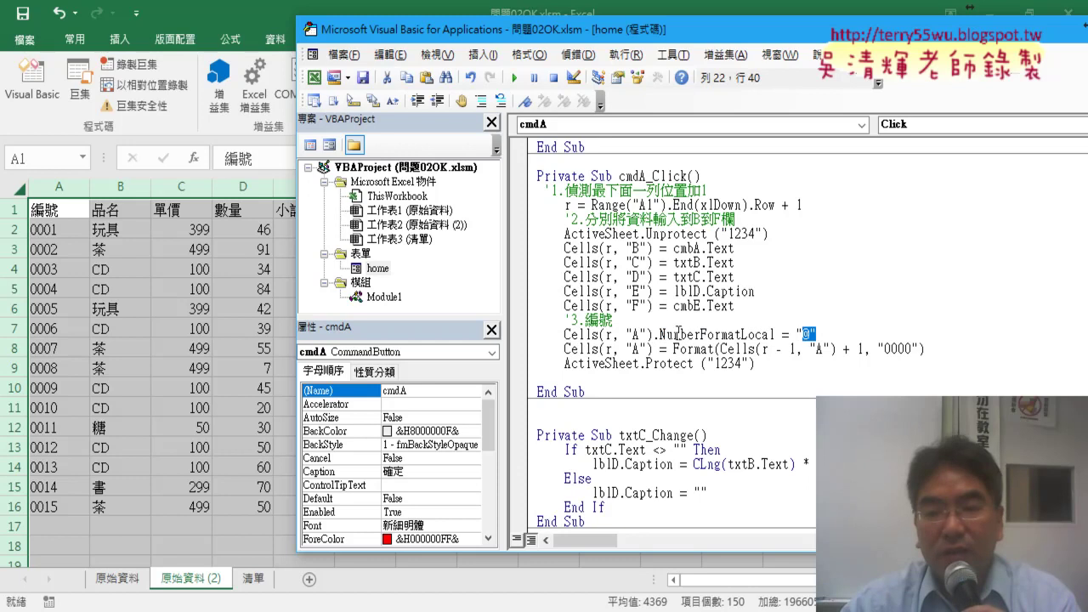
drag(659, 334, 814, 335)
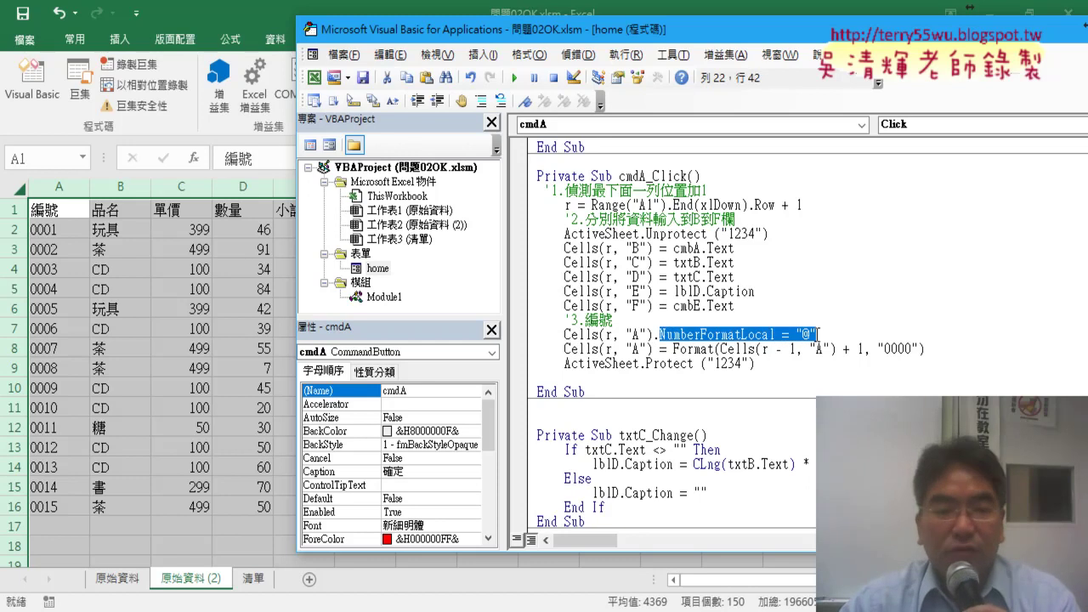
click(56, 528)
right_click(67, 527)
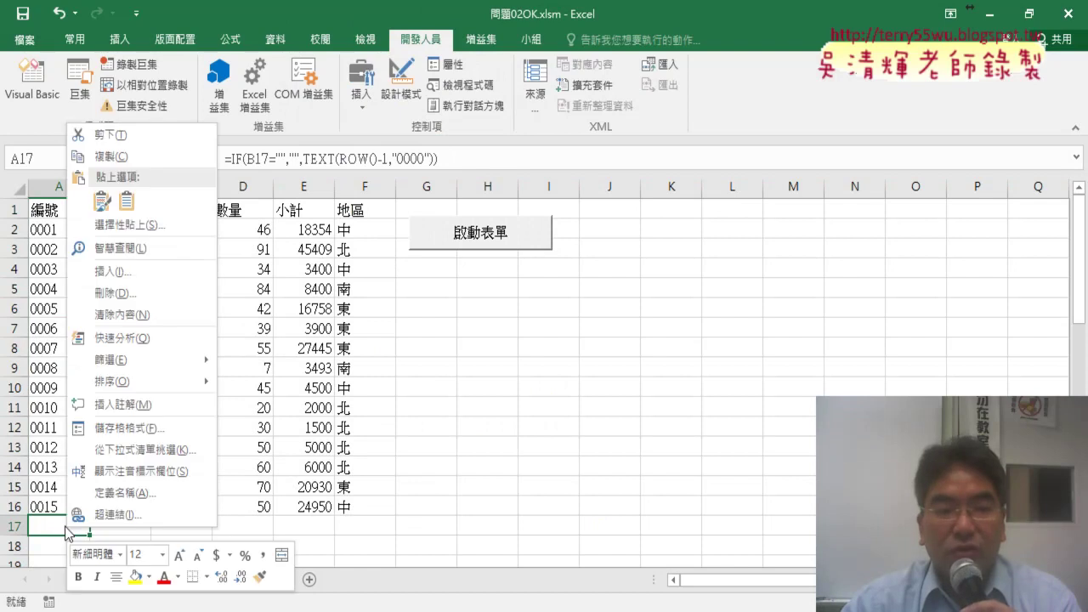
click(133, 428)
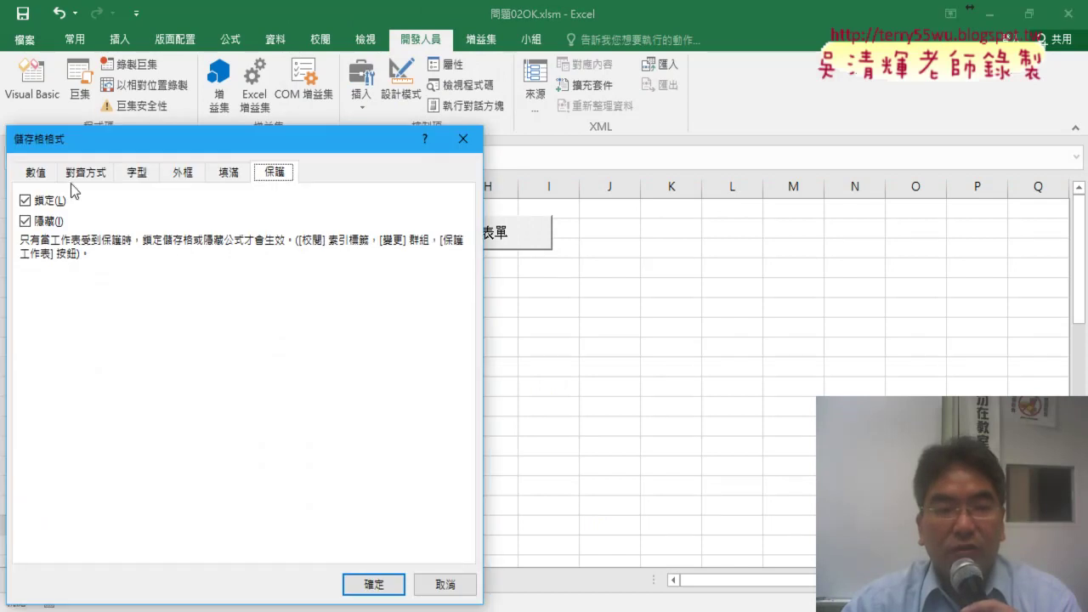
click(34, 172)
drag(90, 140, 308, 110)
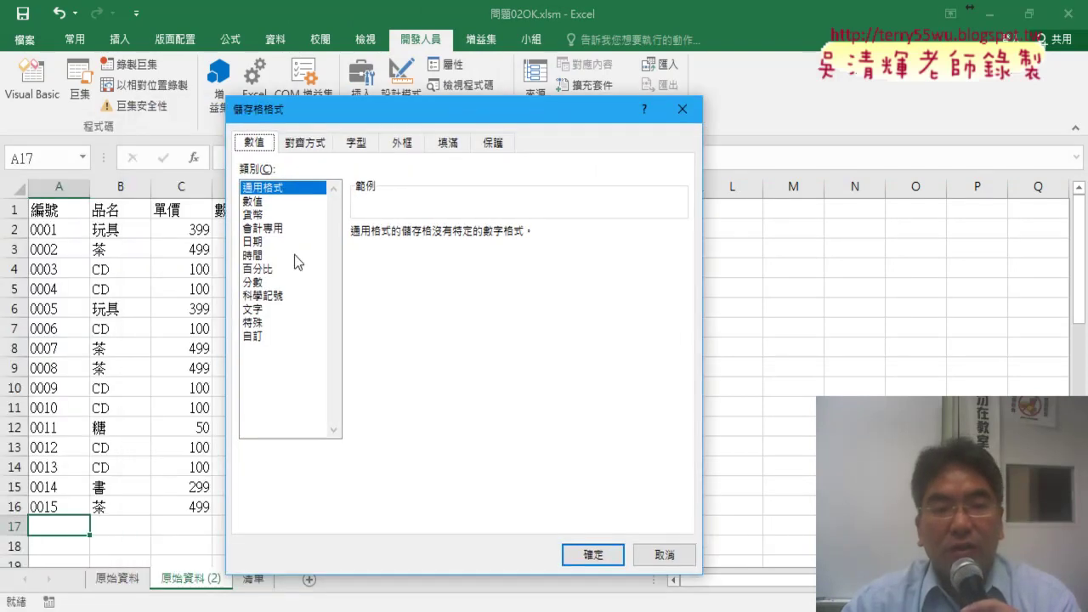
click(293, 310)
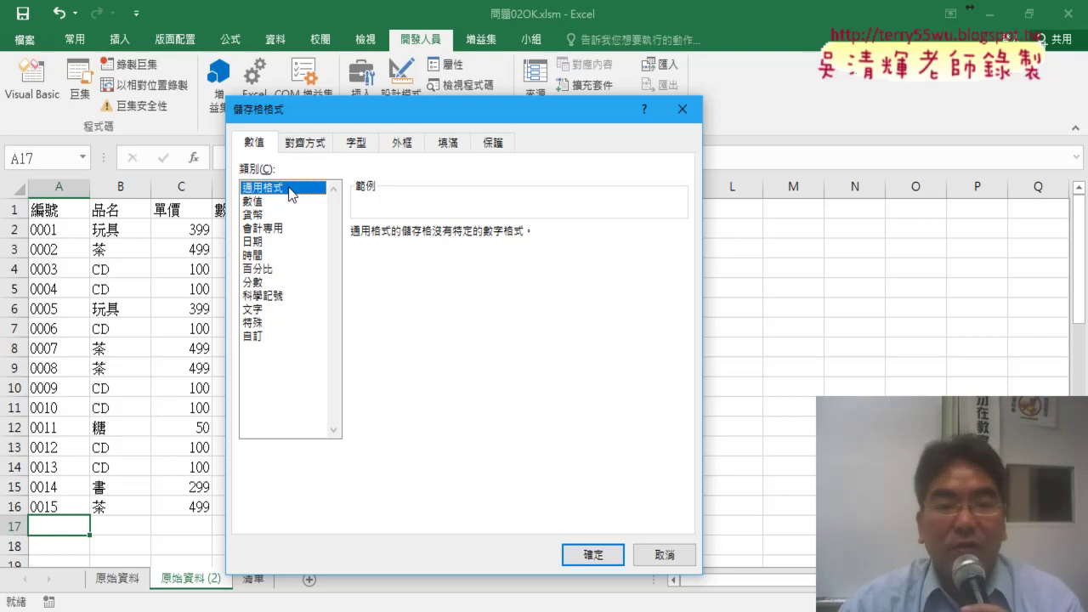
click(251, 310)
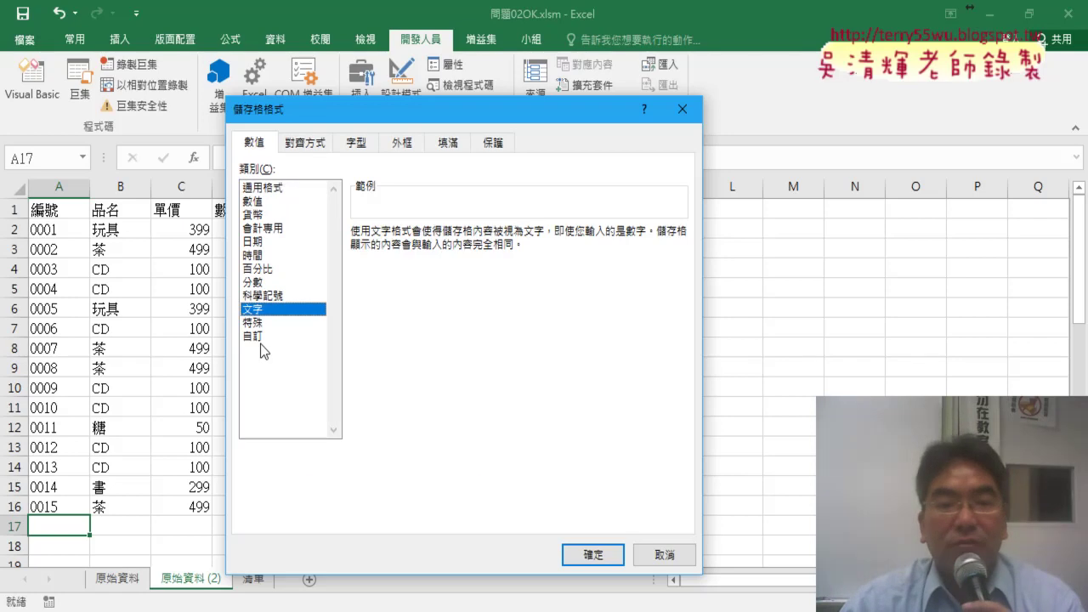
click(253, 337)
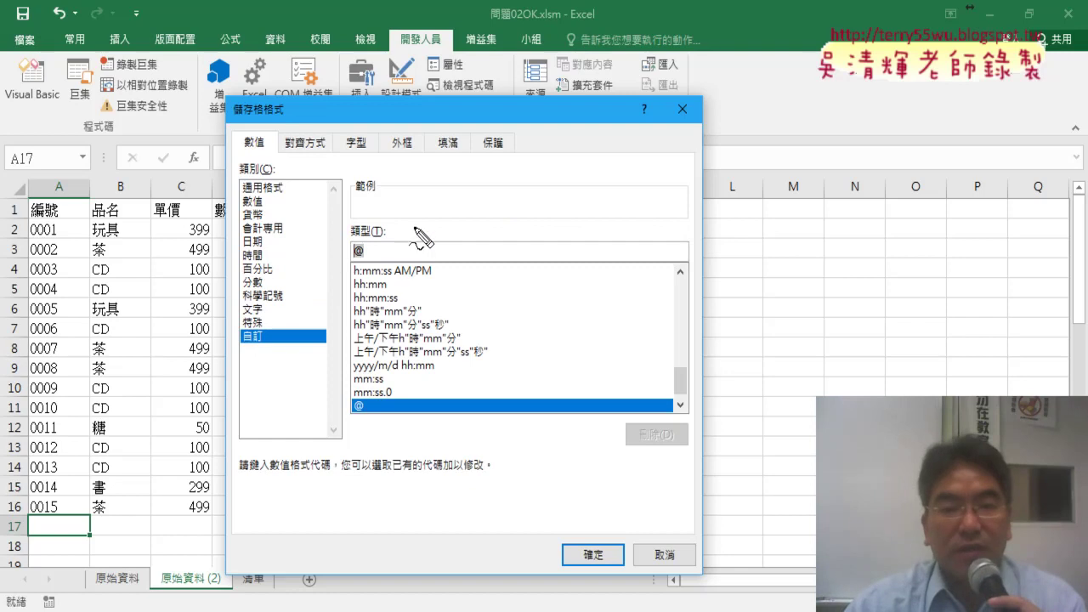
drag(354, 245, 387, 268)
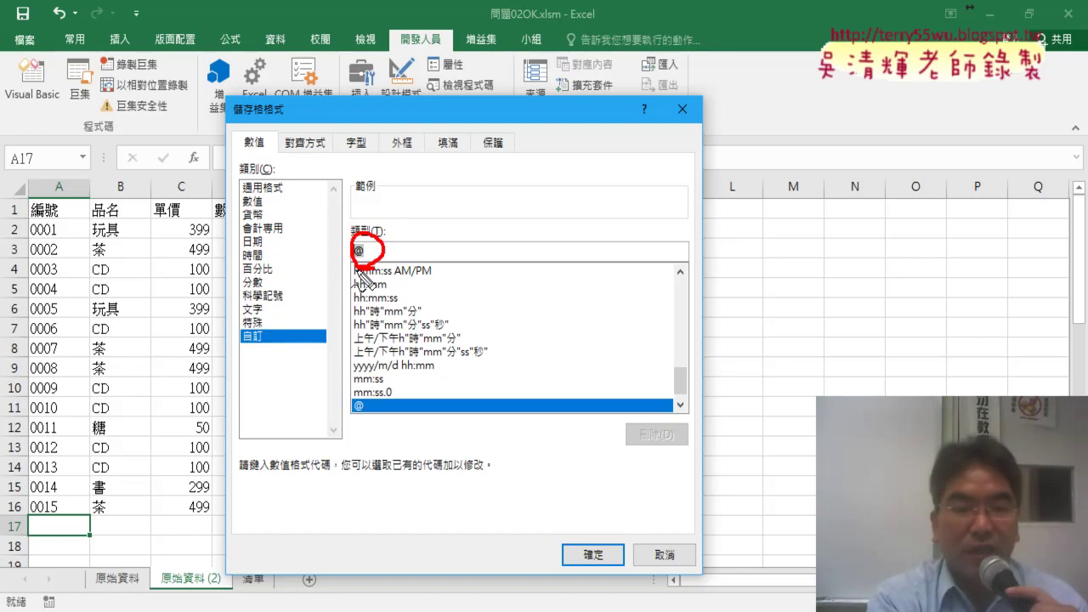
key(Escape)
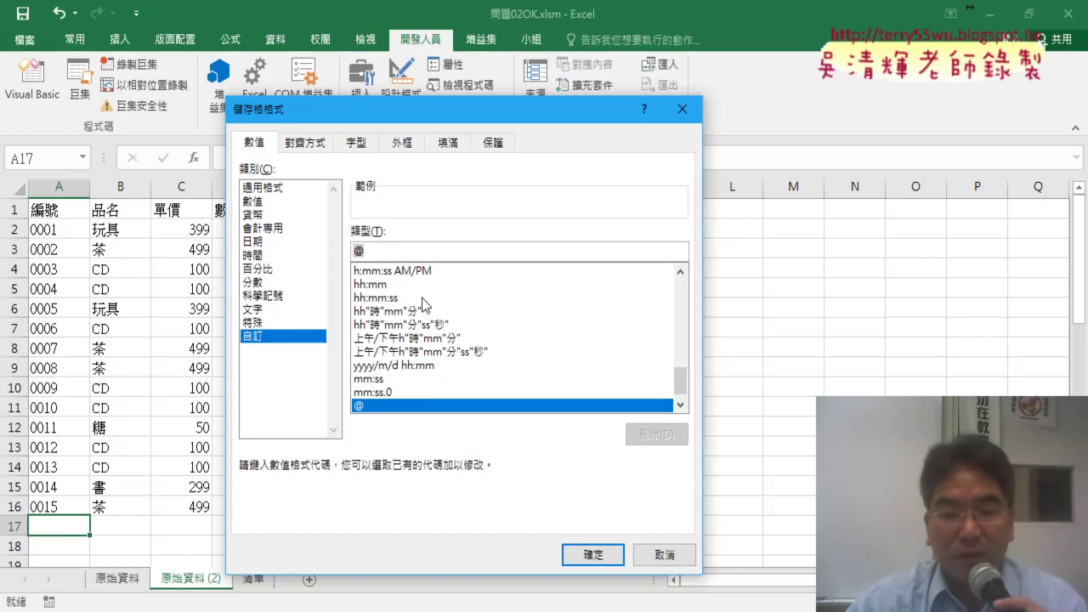
click(663, 554)
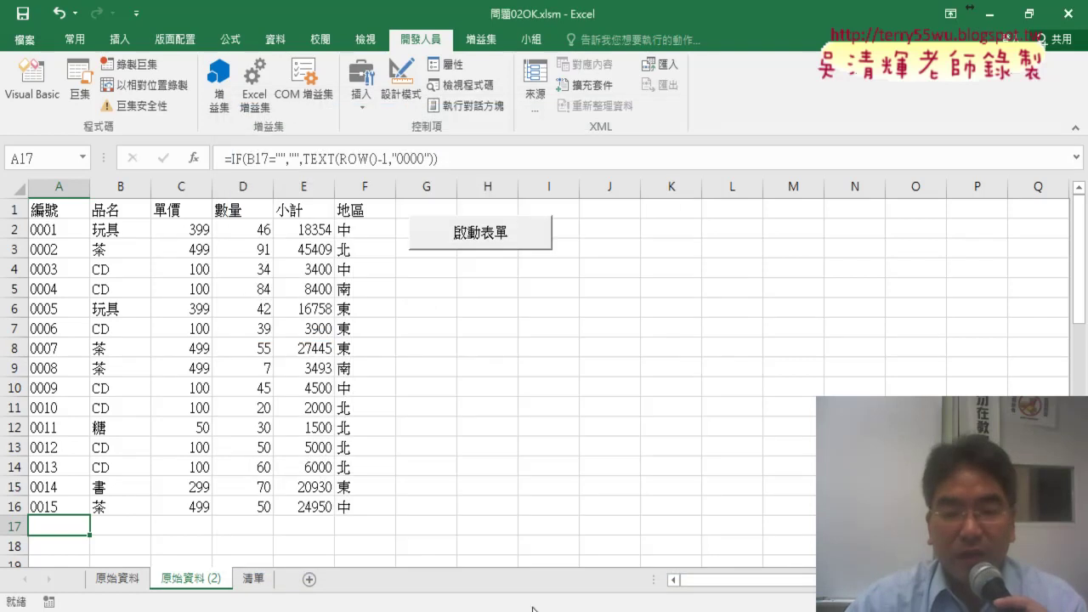
Highlight the NumberFormatLocal property and its "@" text-format value in cmdA_Click
click(624, 544)
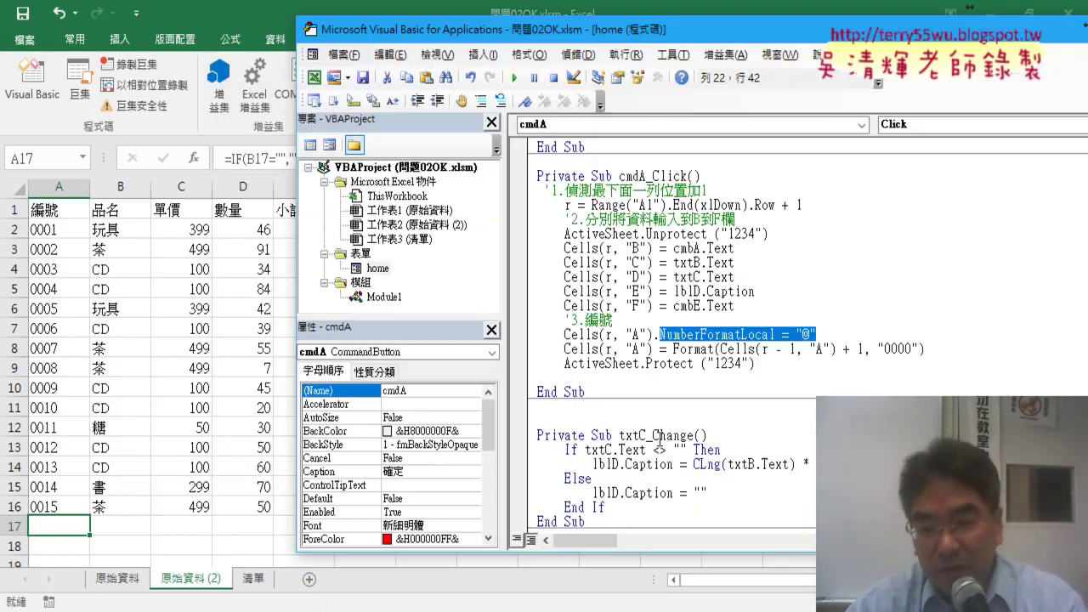
click(748, 336)
drag(660, 334, 775, 334)
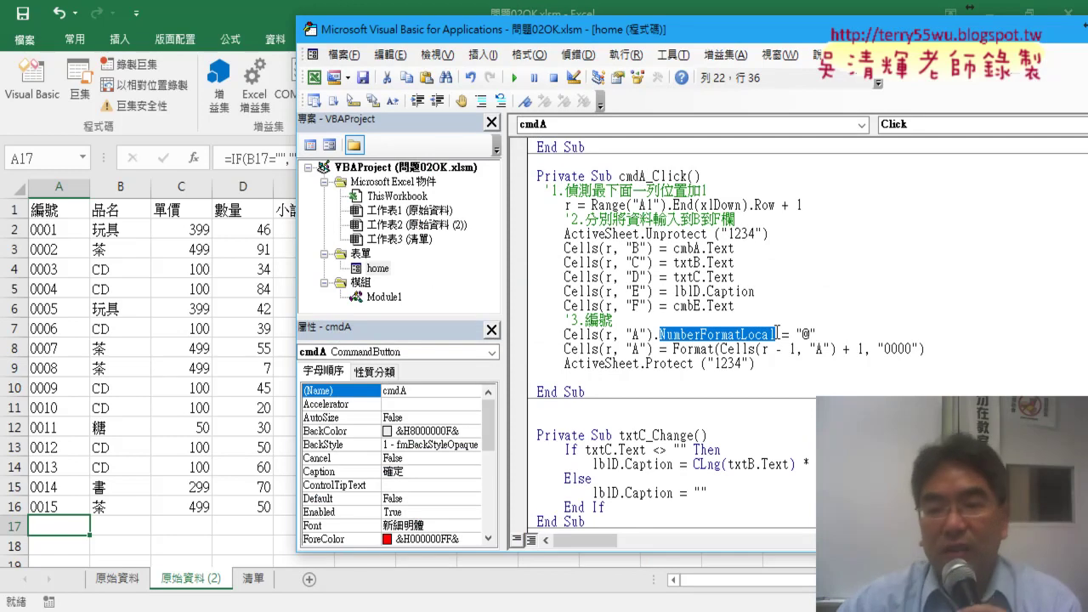
drag(797, 335, 816, 335)
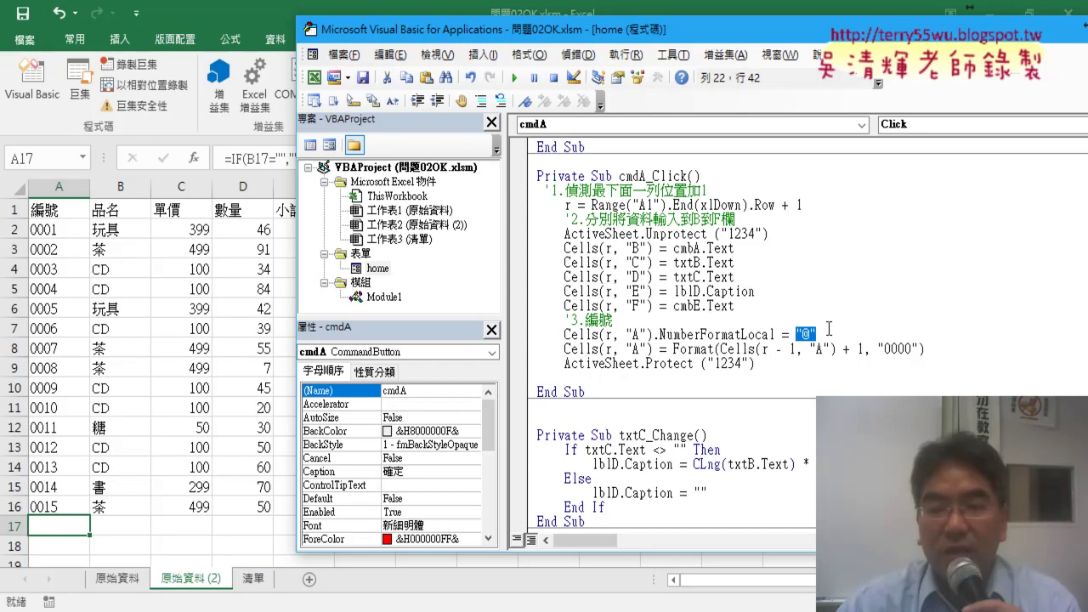
Explain Format(Cells(r - 1, "A") + 1, "0000") and the Protect line, then run the form
double_click(677, 348)
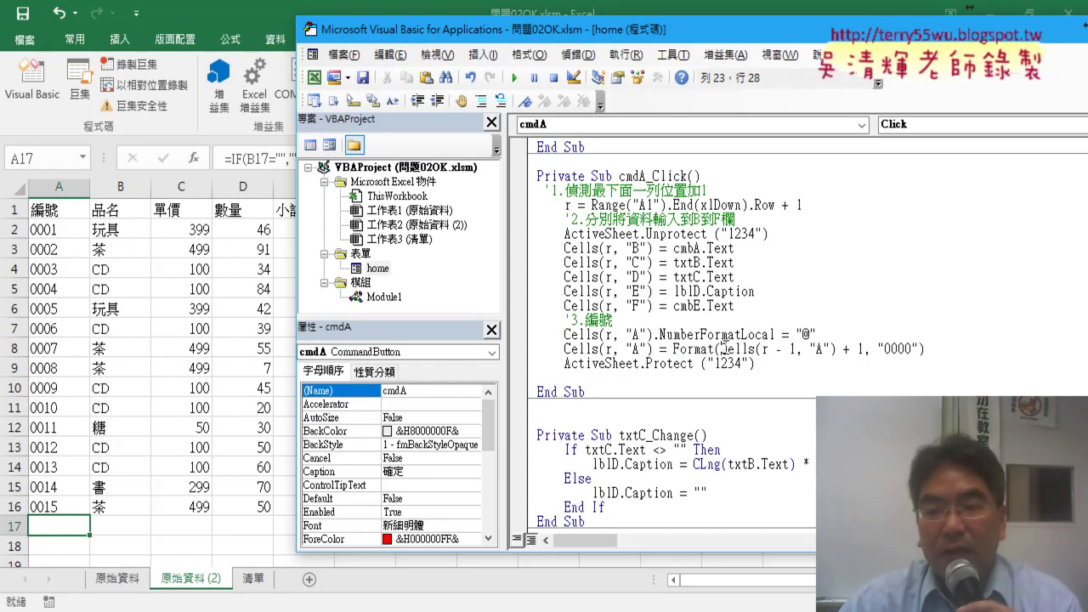
drag(721, 348, 818, 349)
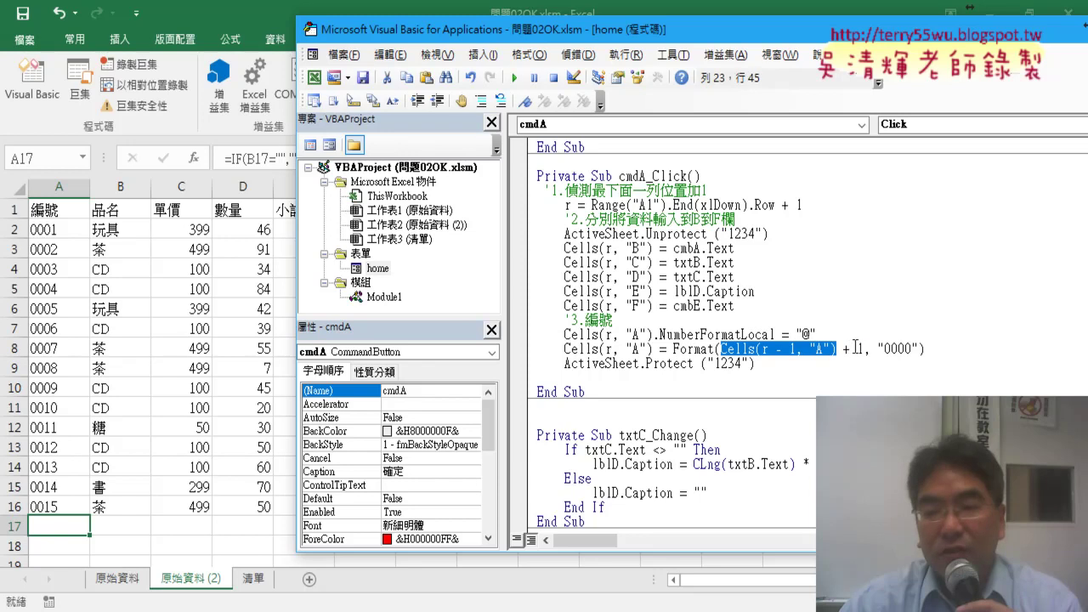
double_click(855, 348)
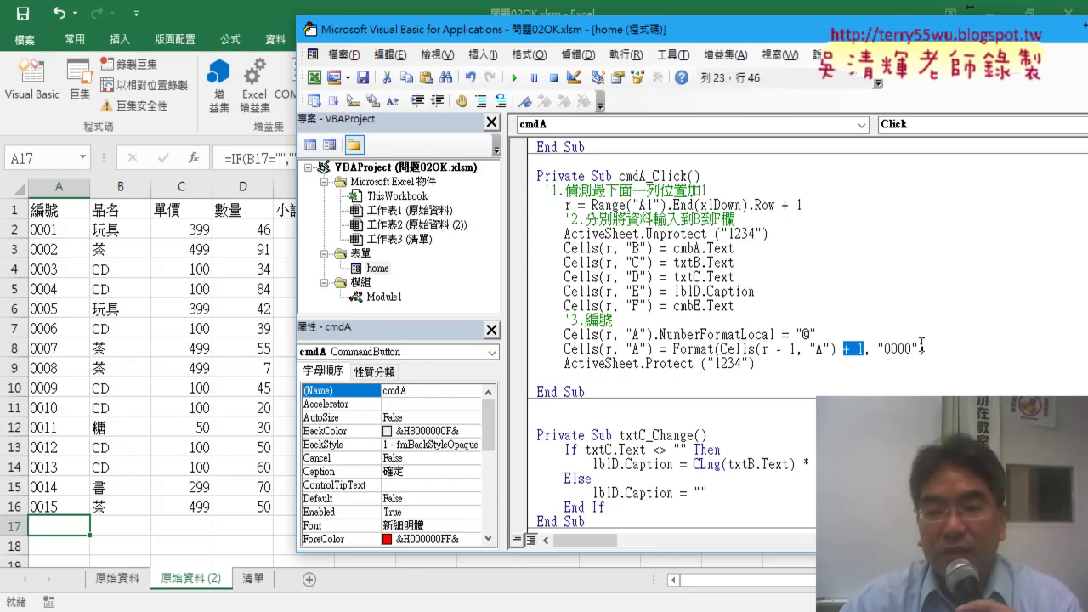
drag(920, 348, 612, 348)
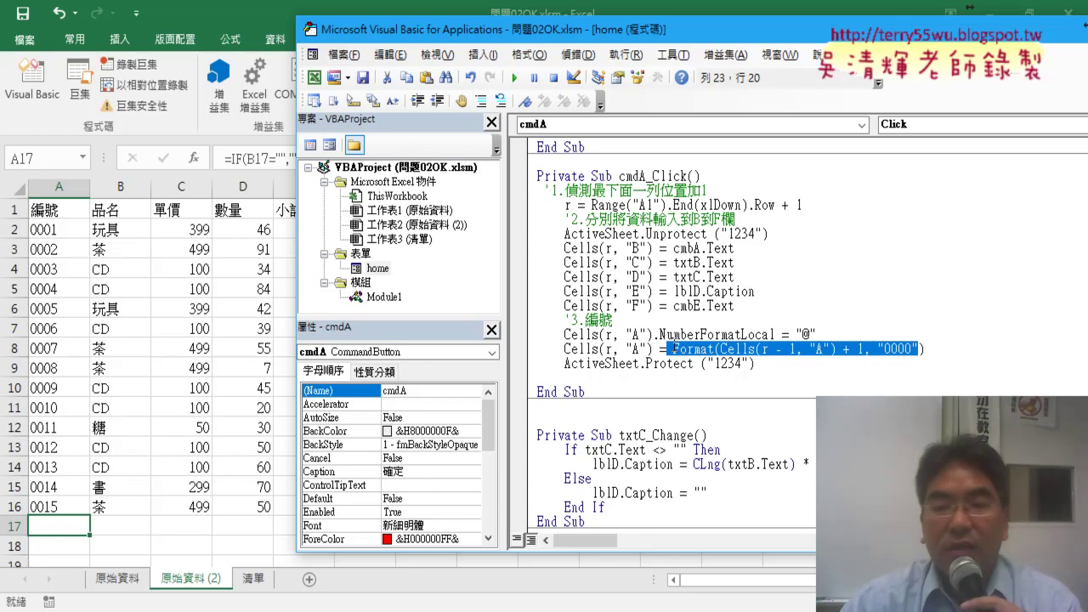
drag(759, 363, 571, 363)
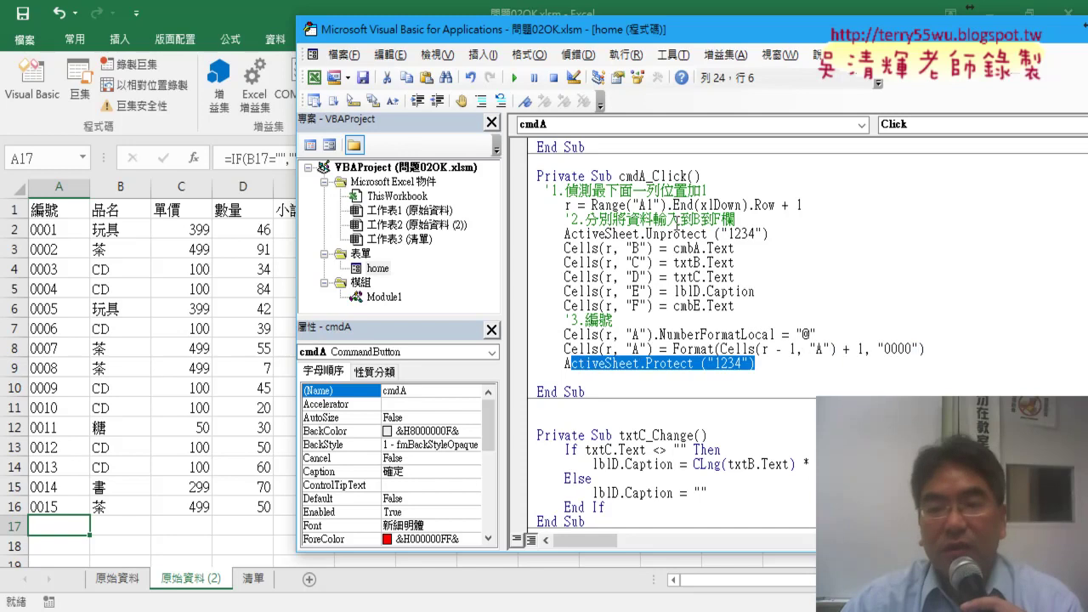
click(710, 363)
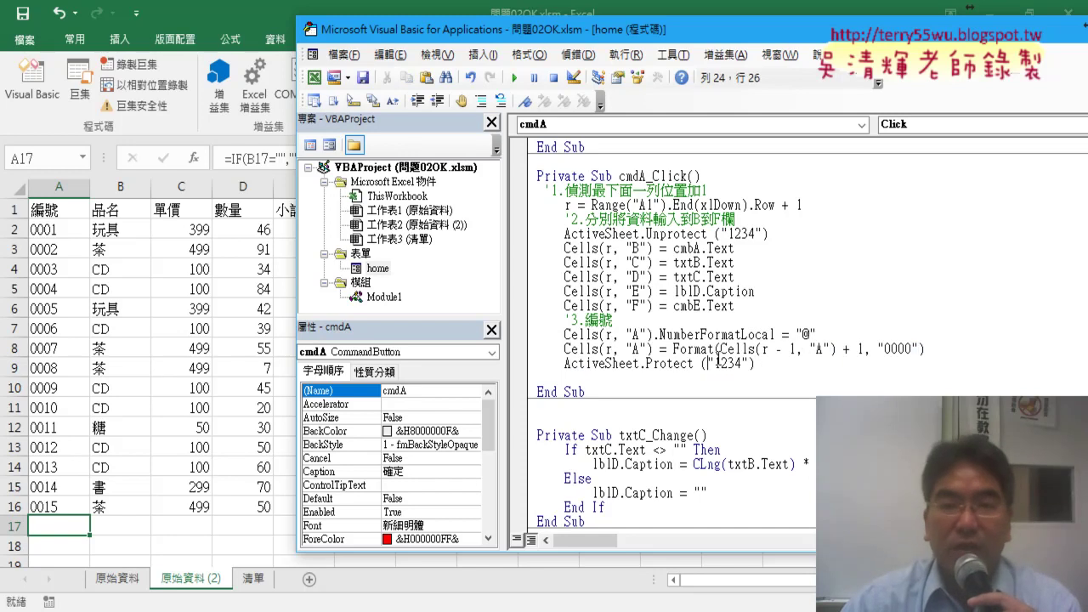
click(513, 77)
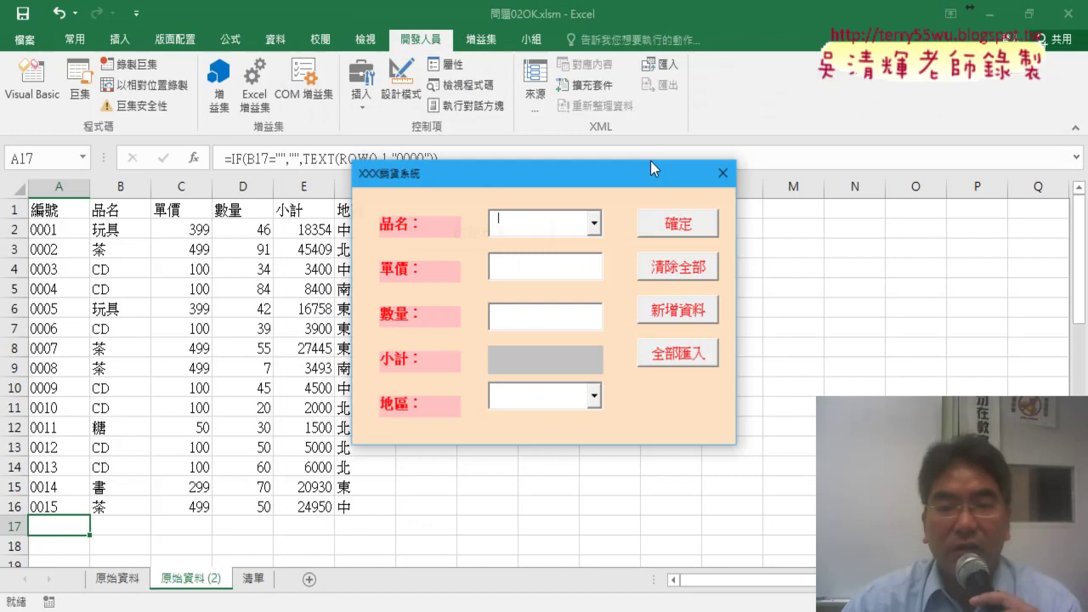
Enter 書 with quantity 60 and region 中 (subtotal 17940) and submit it with 確定
click(593, 223)
click(582, 276)
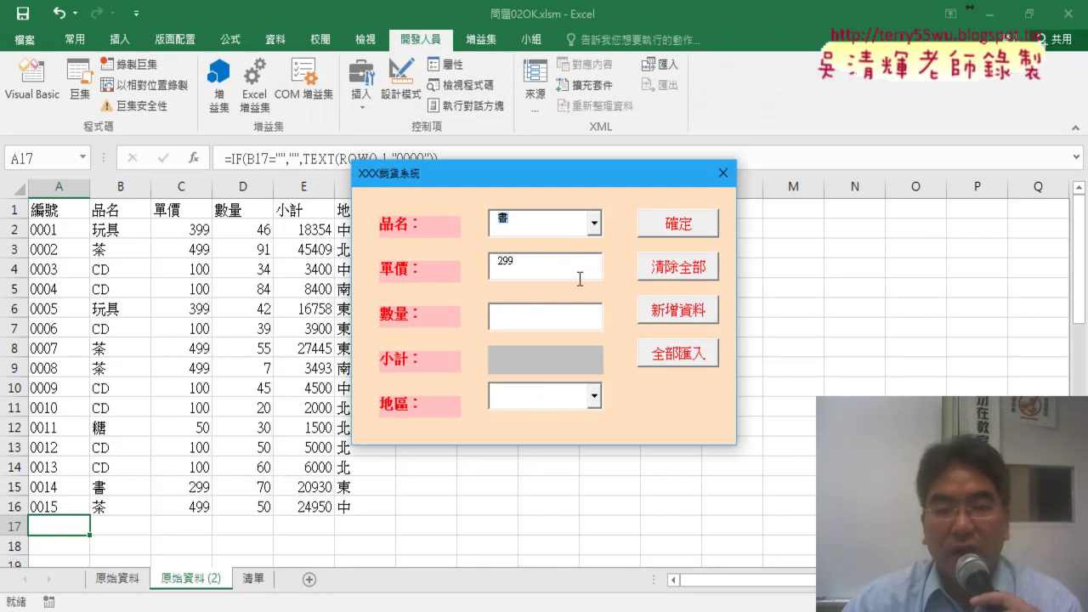
text(50)
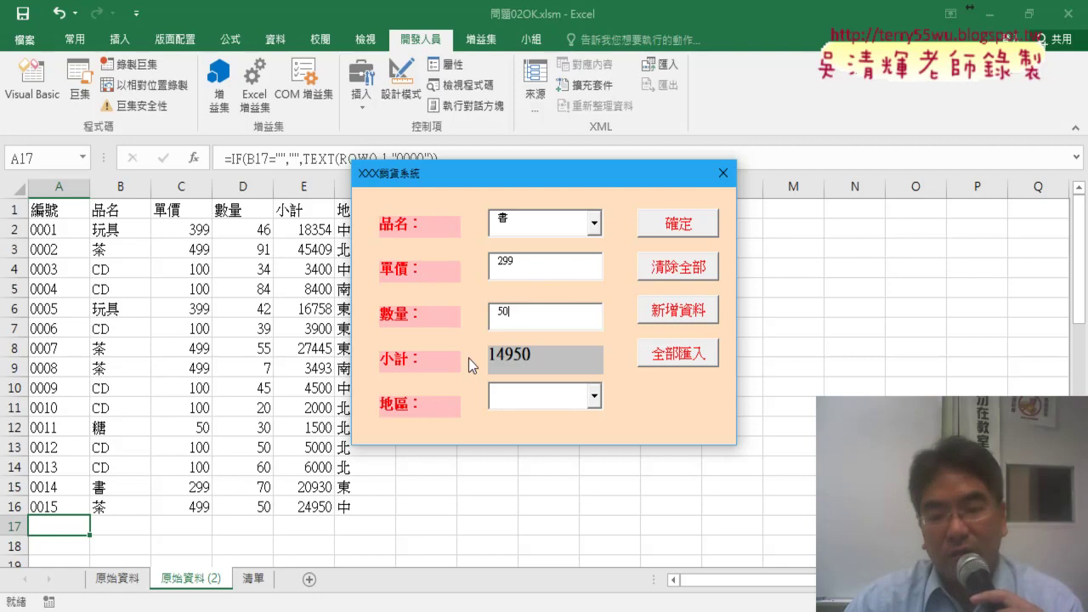
drag(510, 313, 479, 309)
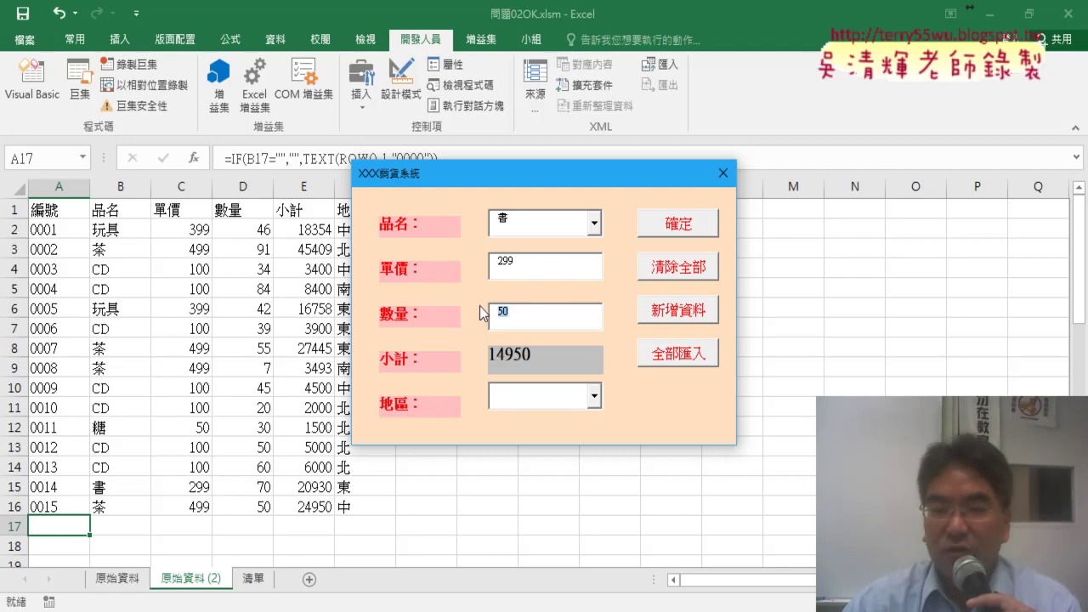
text(60)
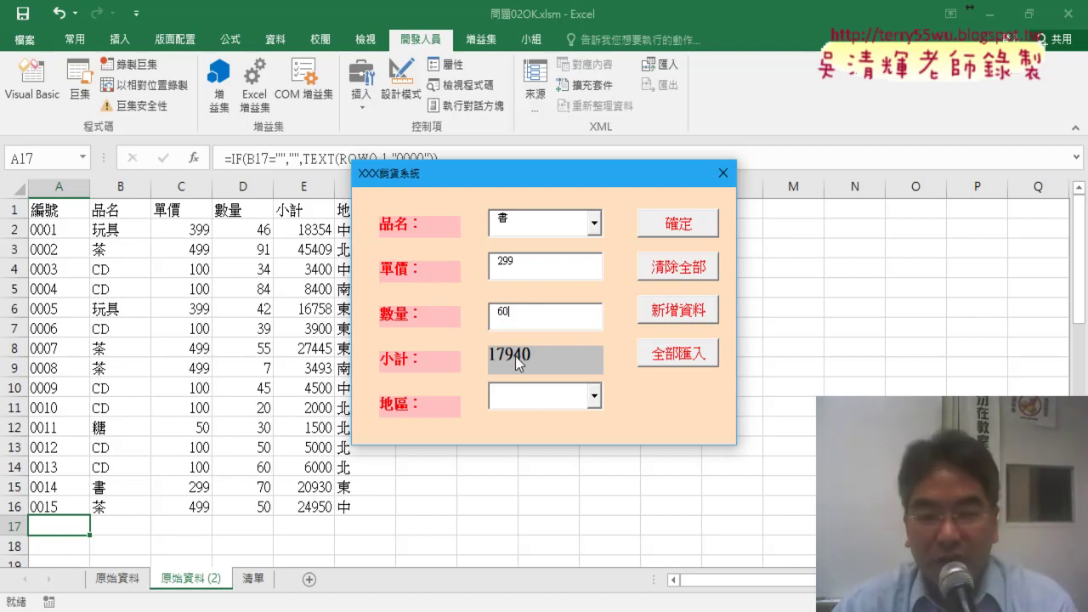
click(591, 401)
click(591, 438)
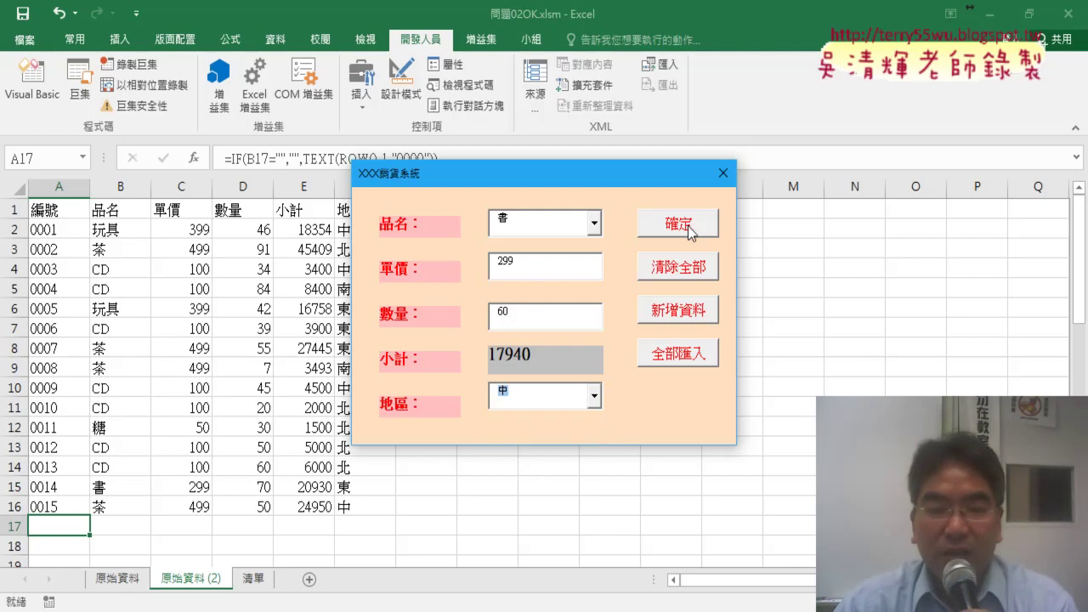
click(690, 230)
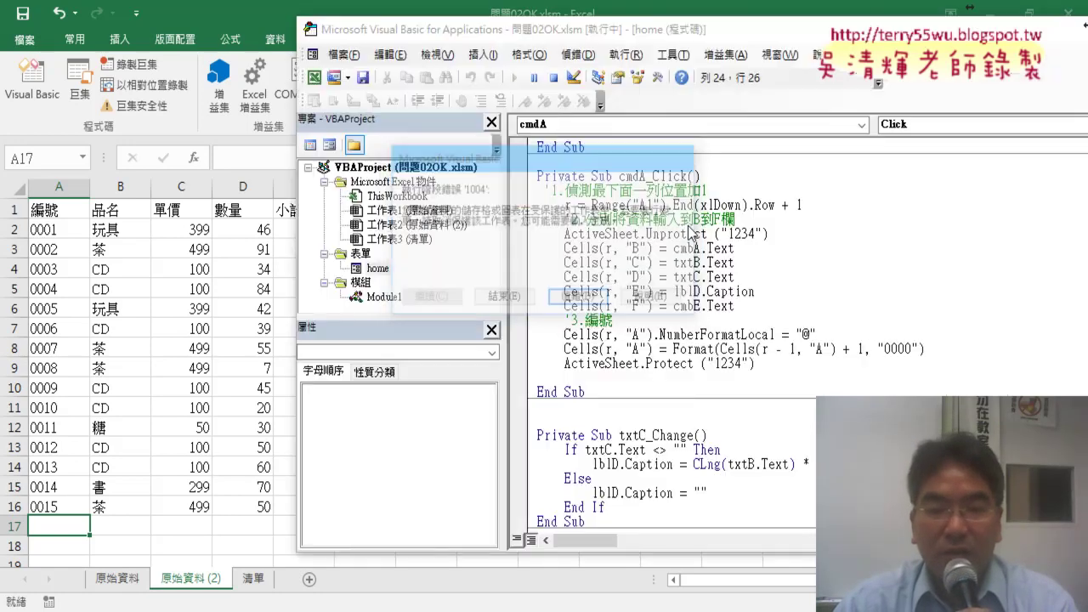
Debug error 1004 at the column C write, move the next statement back, and reset the macro
click(585, 298)
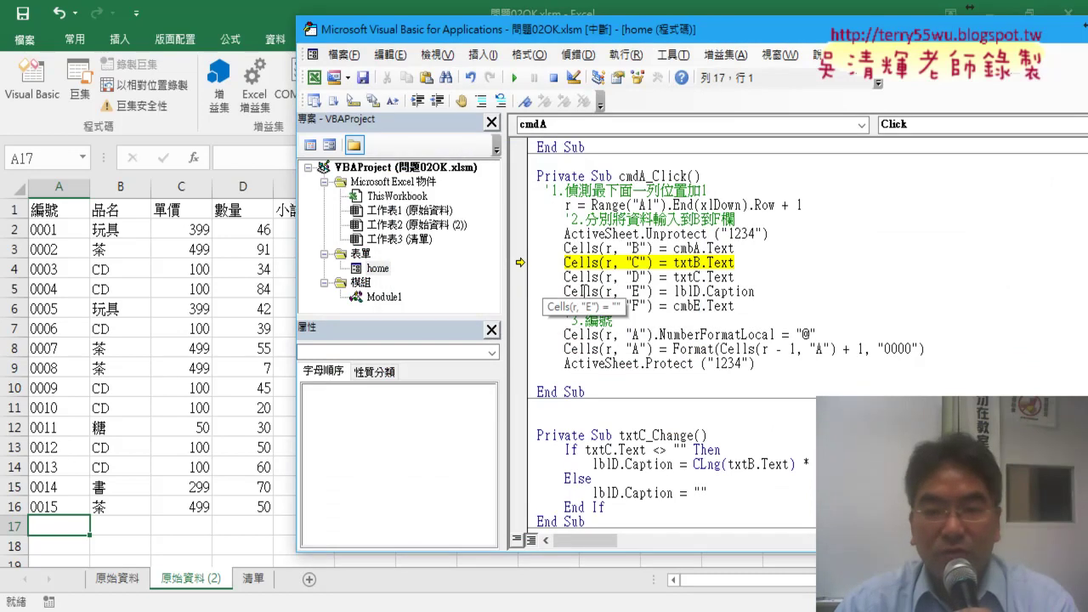
mouse_move(703, 263)
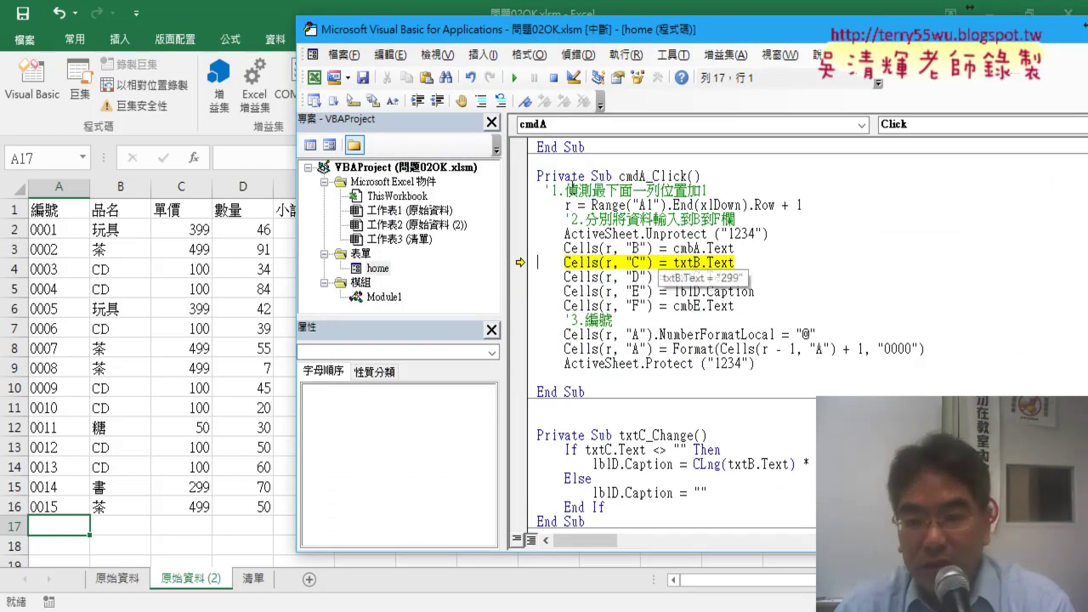
click(514, 78)
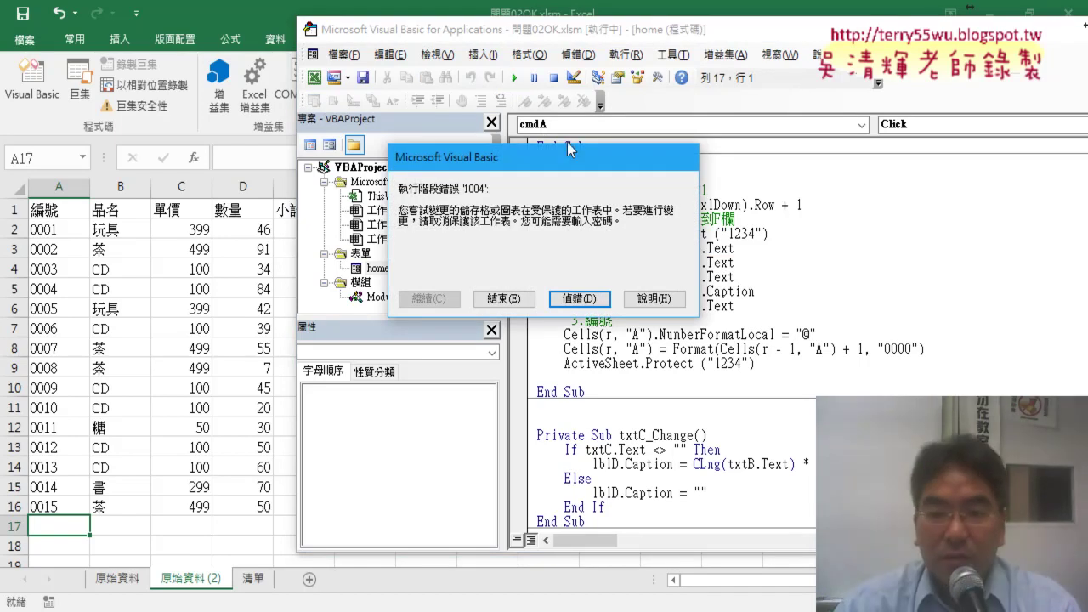
click(579, 299)
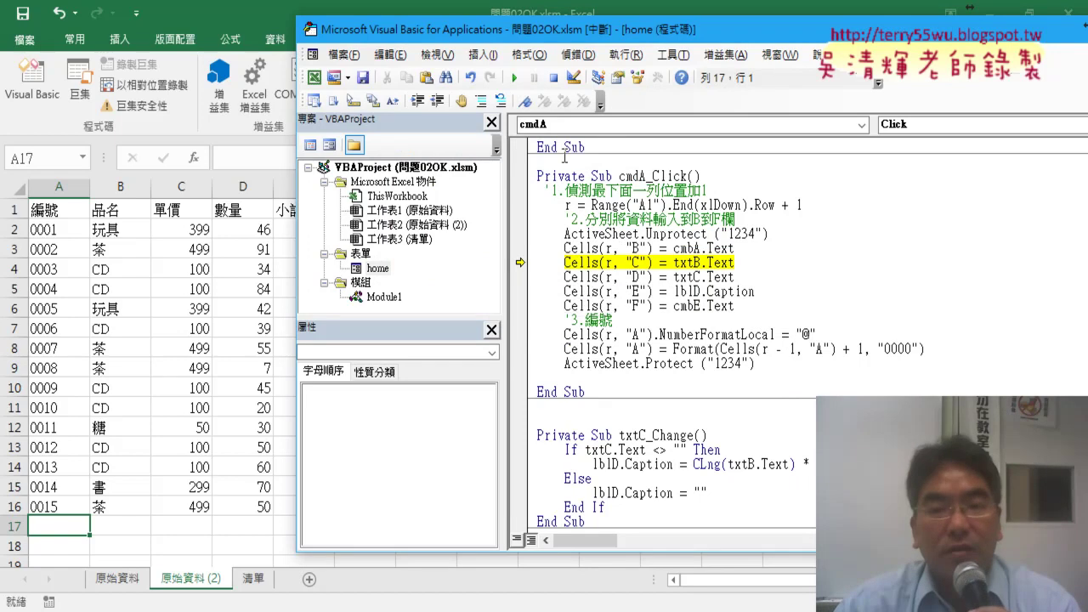
drag(520, 248, 520, 205)
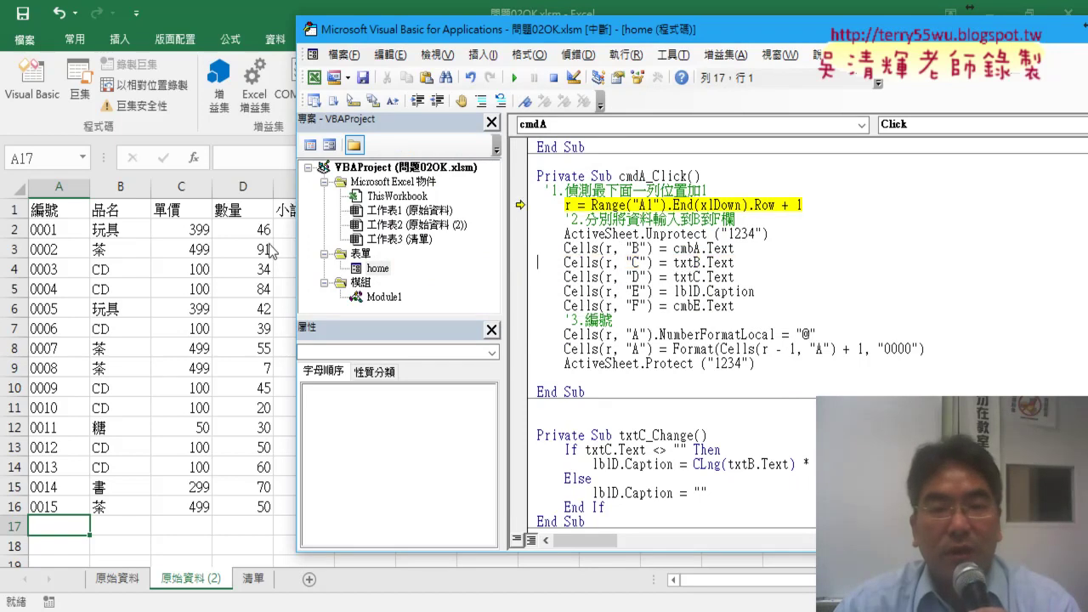
click(553, 78)
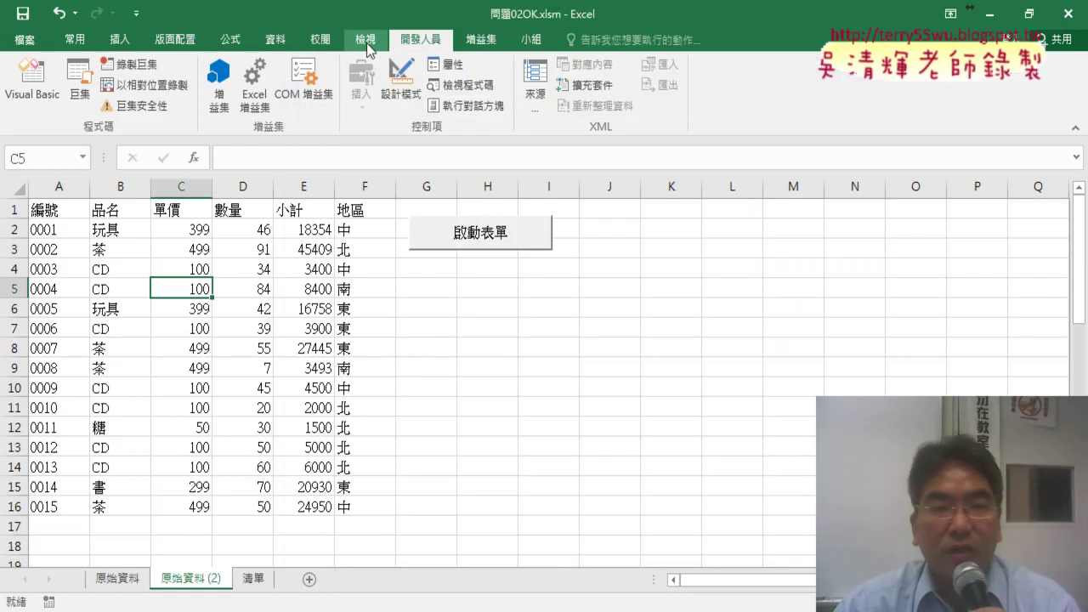
Unprotect the sales sheet from the 校閱 tab by entering its password
click(366, 40)
click(320, 40)
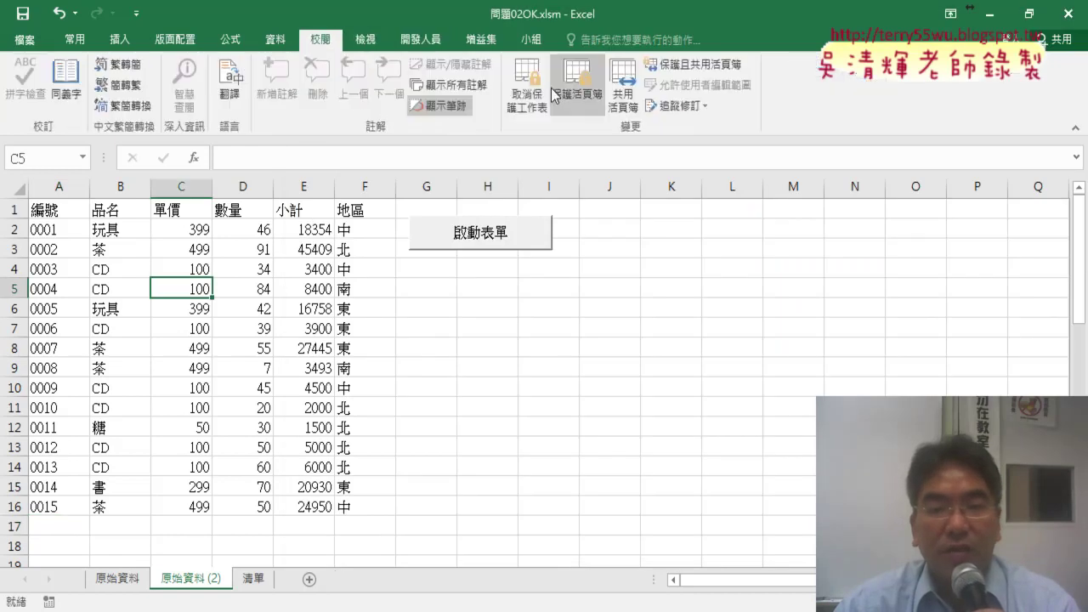
click(519, 90)
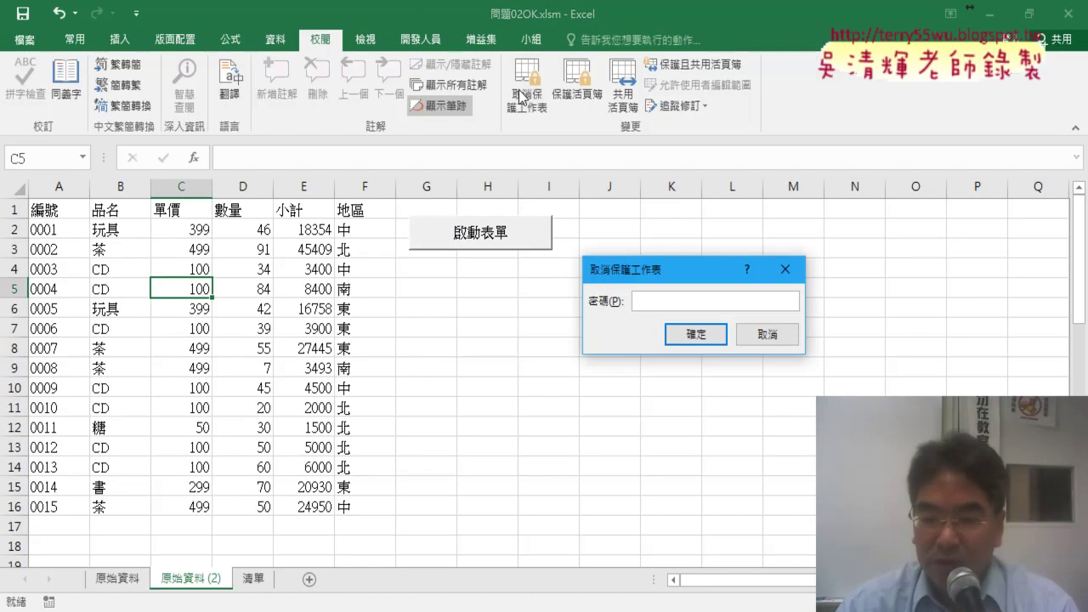
key(Return)
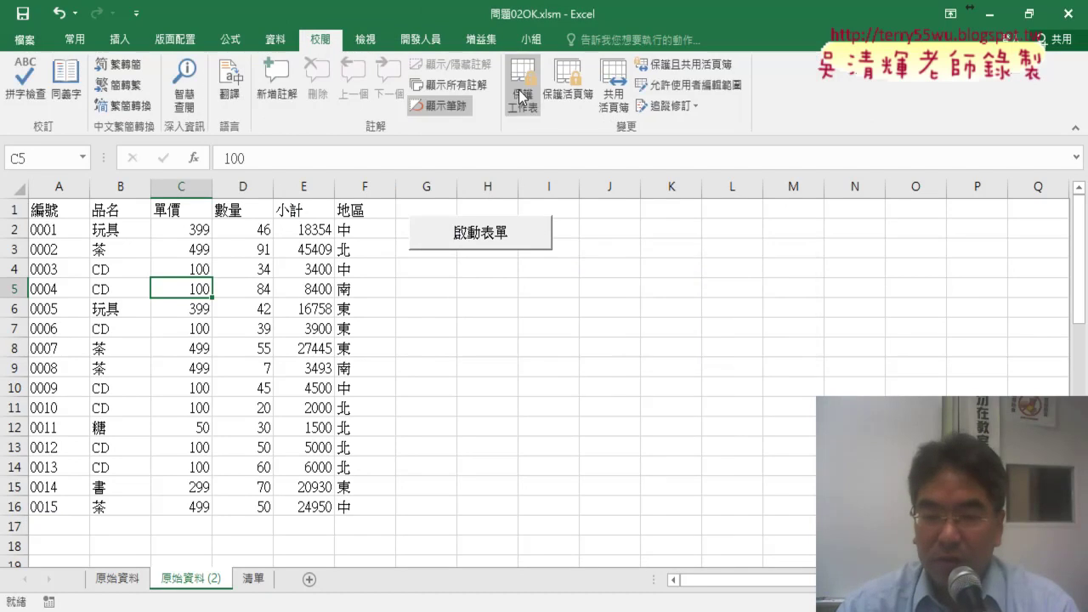
Protect the sheet again with a new password, entered and confirmed, and return to the VBA Editor
click(522, 95)
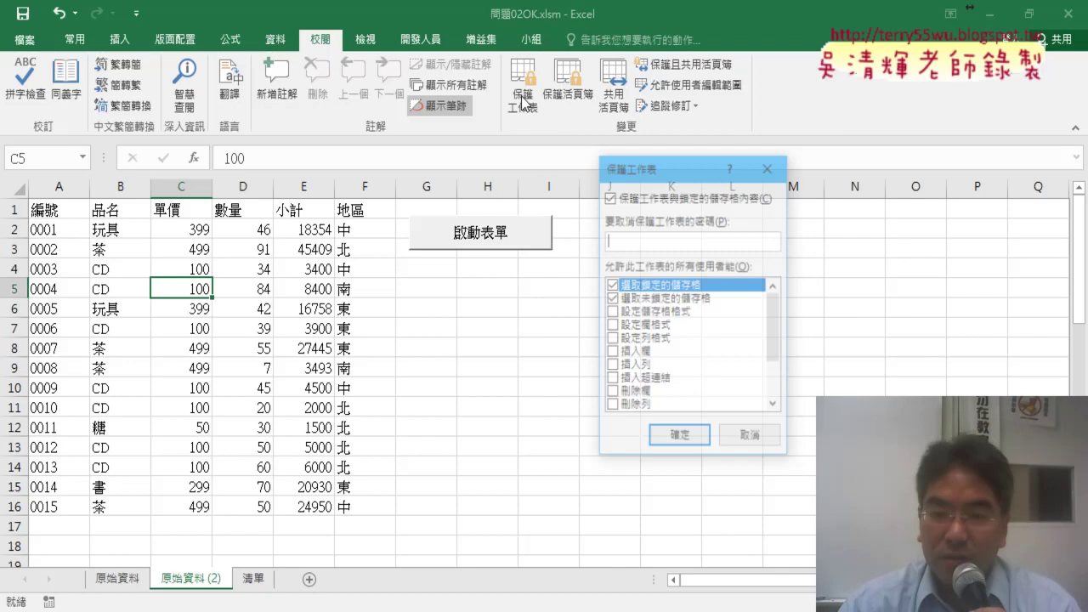
text(1)
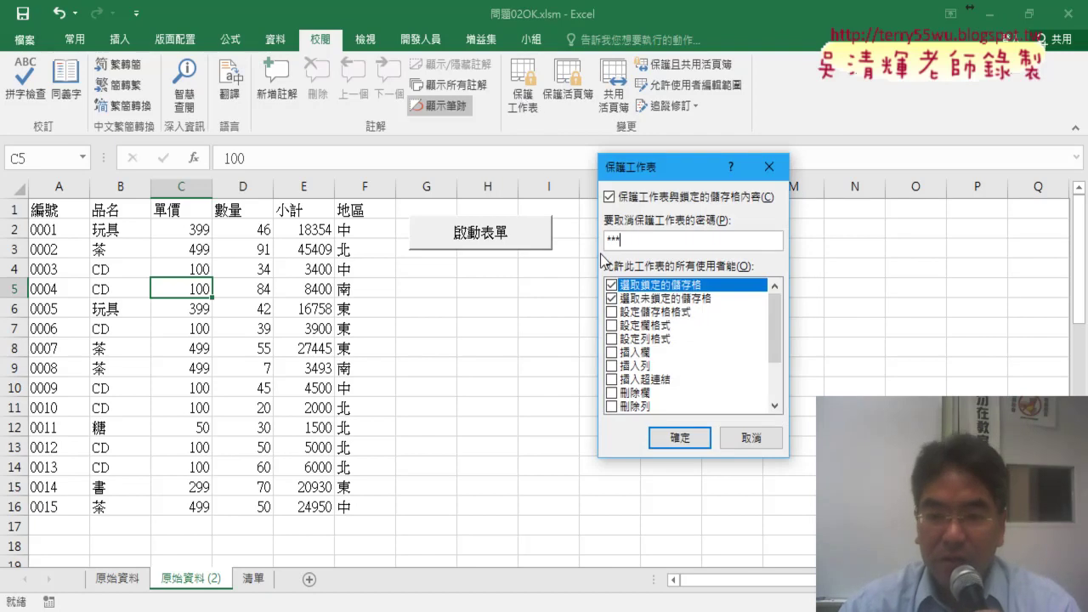
key(Return)
text(1)
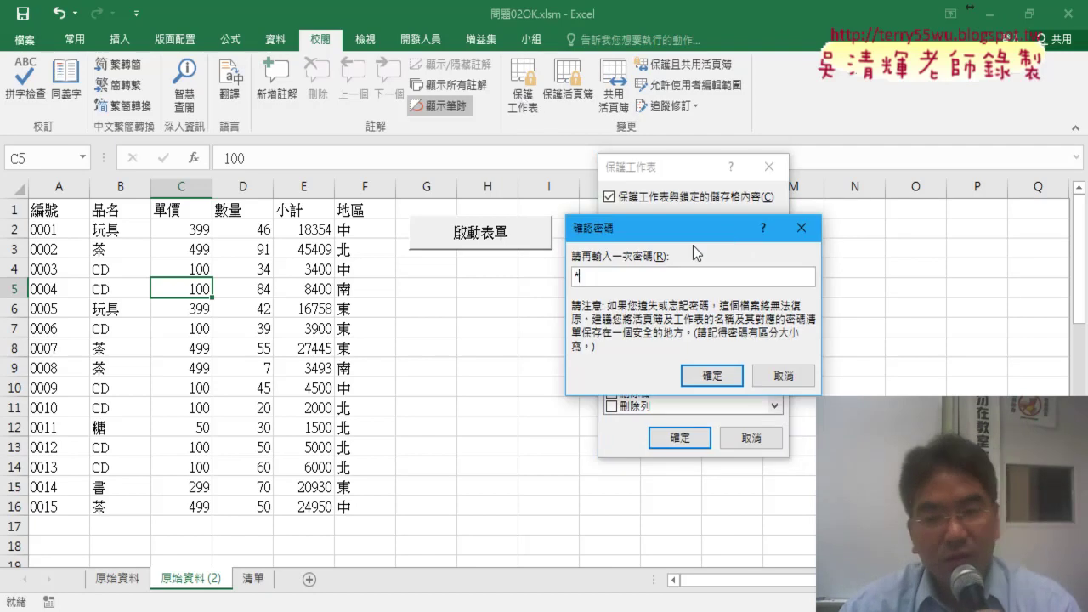
key(Return)
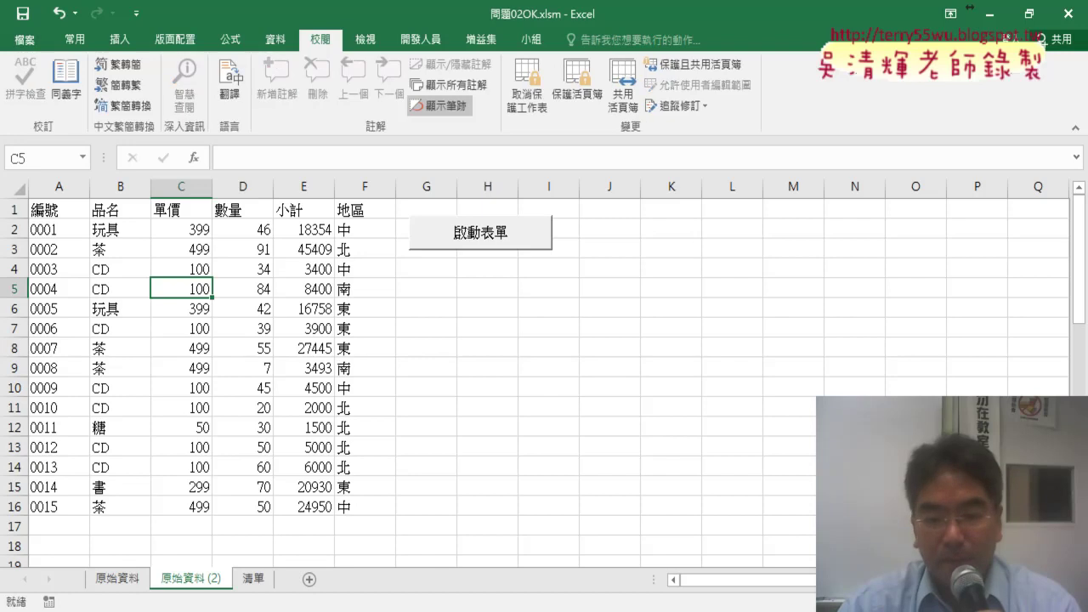
click(634, 556)
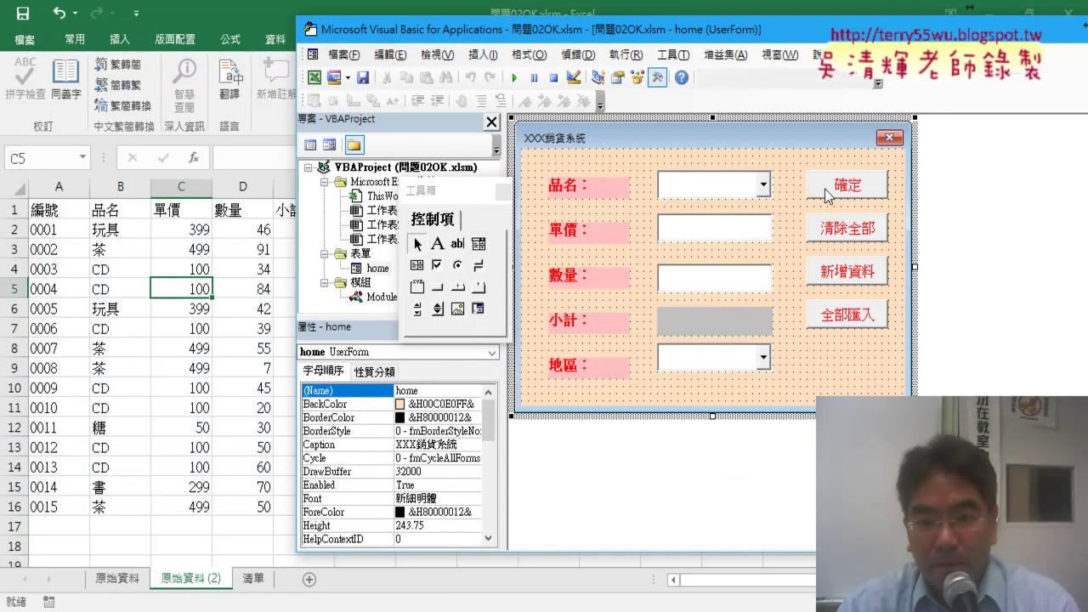
Review cmdA_Click's column C write, its ActiveSheet.Unprotect and Protect lines, and the cmbA.Text reference
double_click(829, 194)
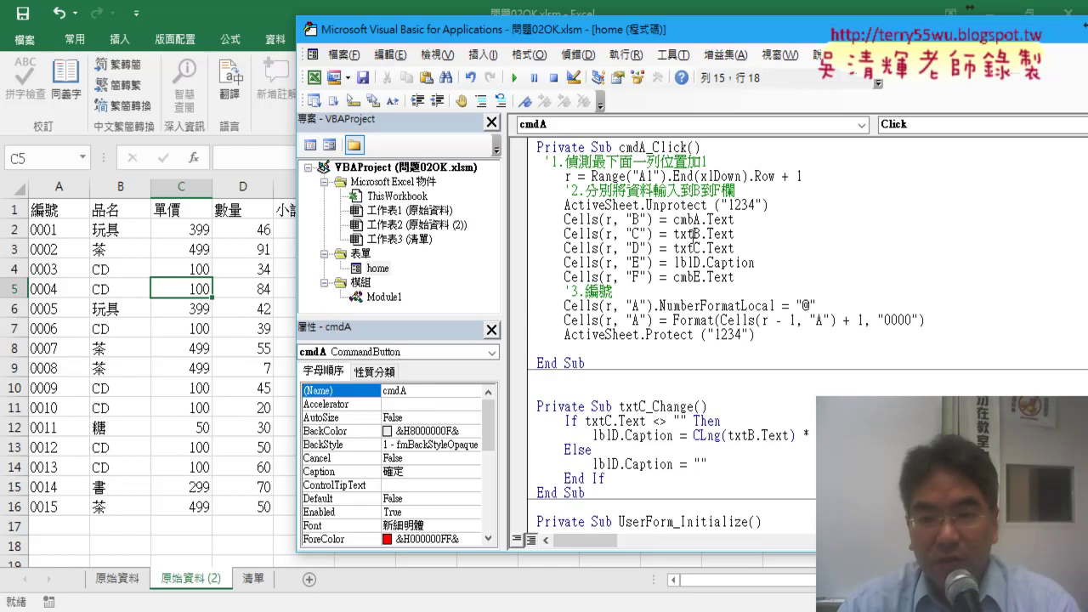
drag(734, 234, 573, 234)
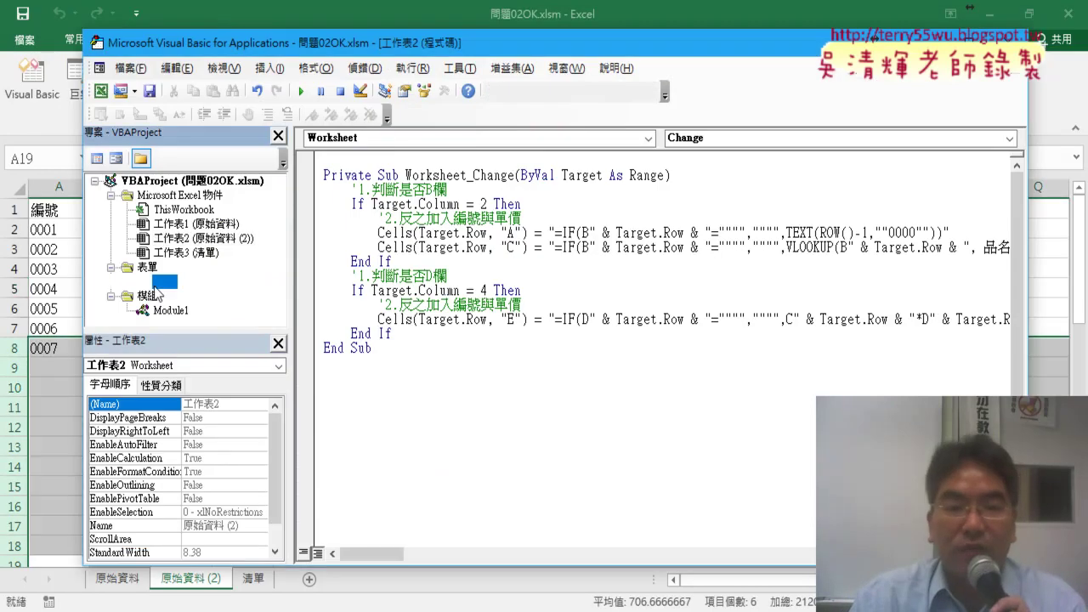
double_click(164, 281)
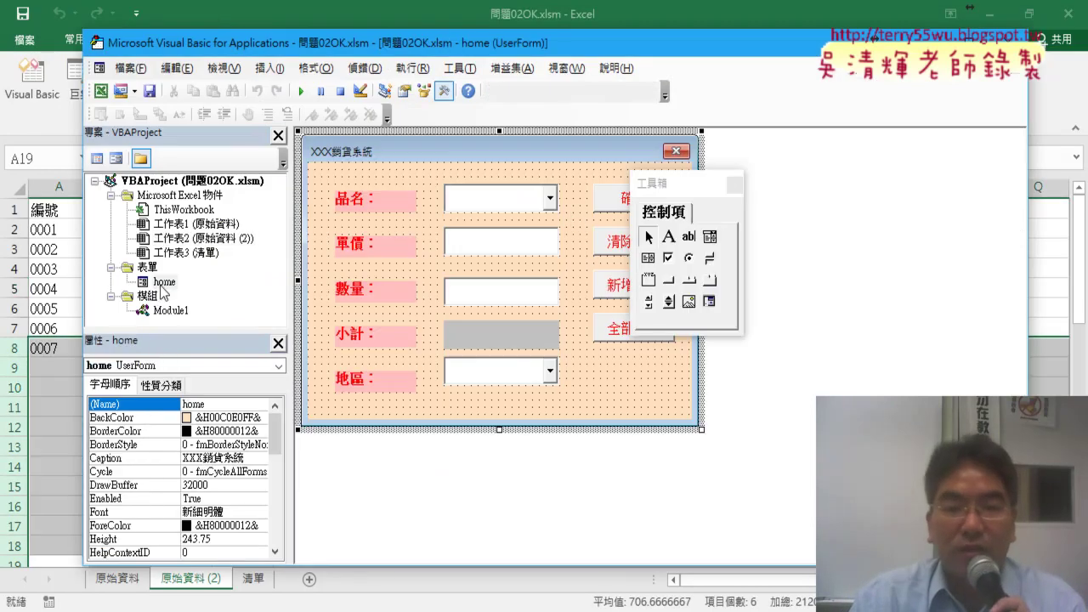
double_click(612, 202)
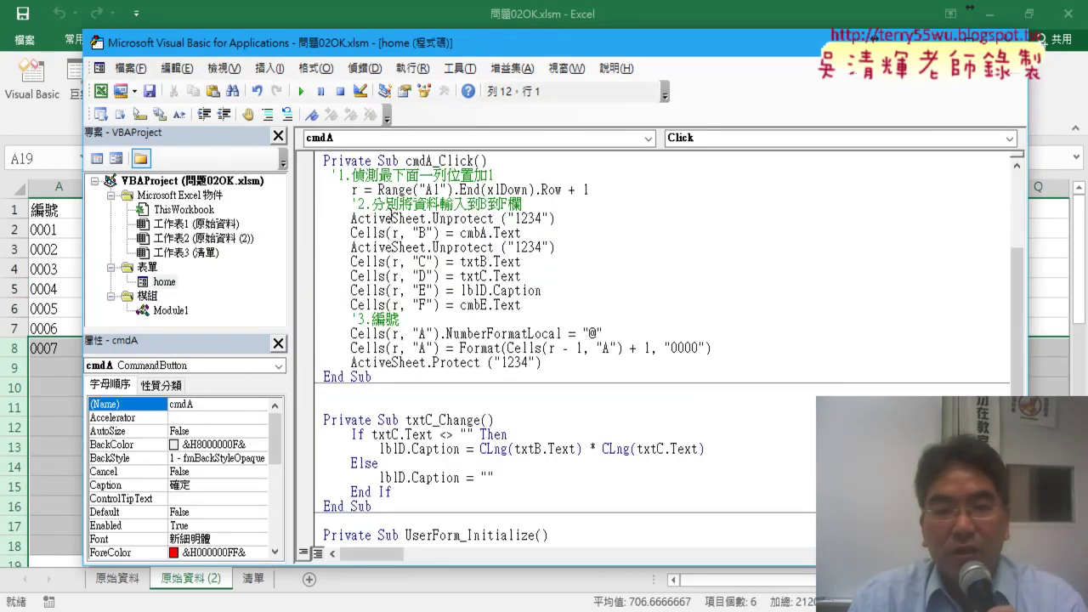
drag(352, 219, 592, 224)
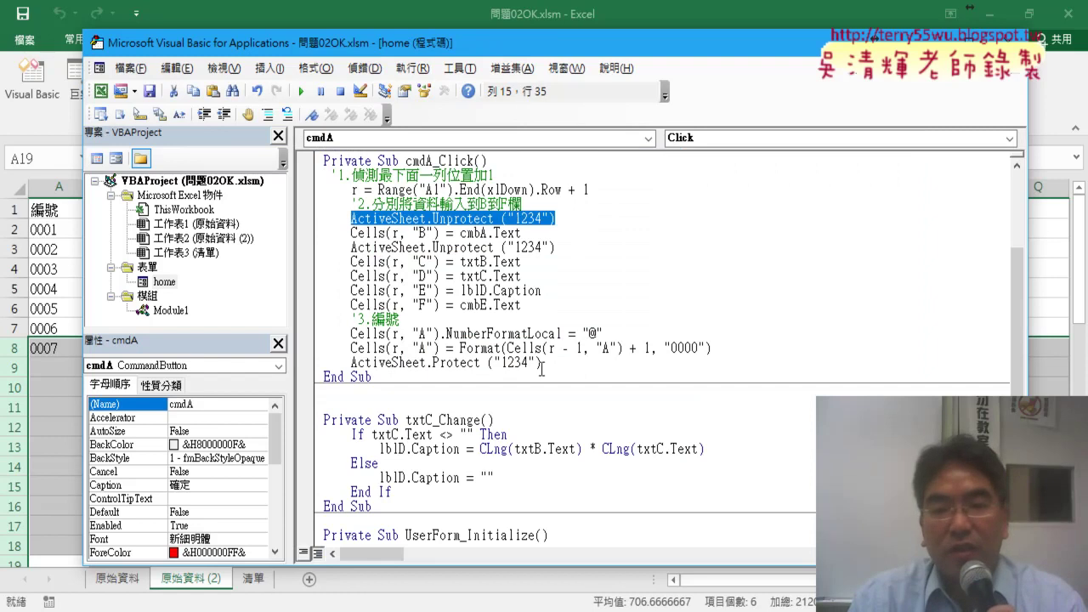
drag(541, 365, 345, 365)
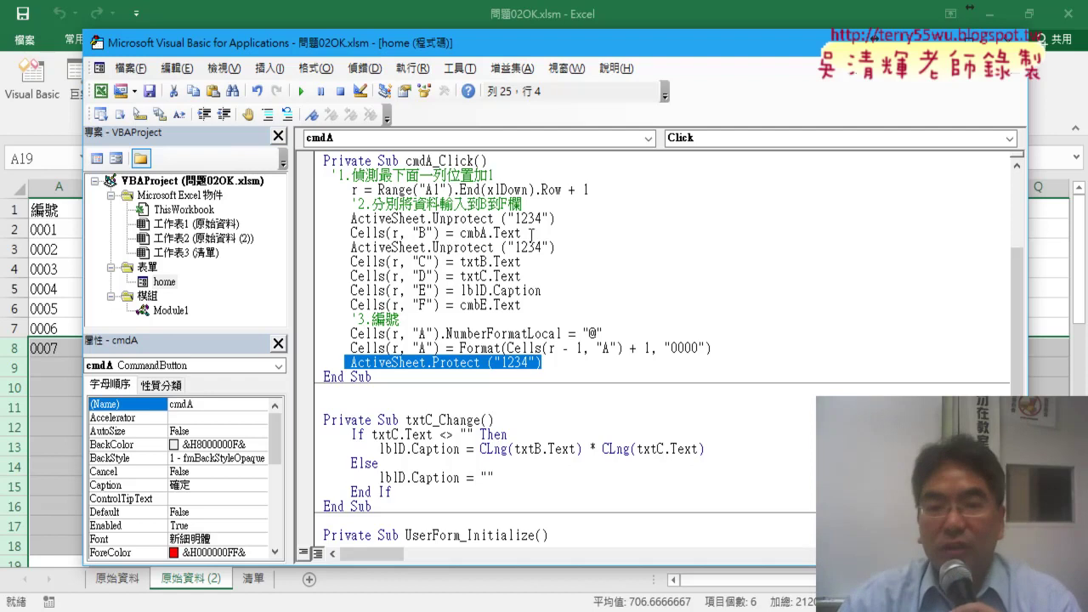
drag(520, 232, 473, 233)
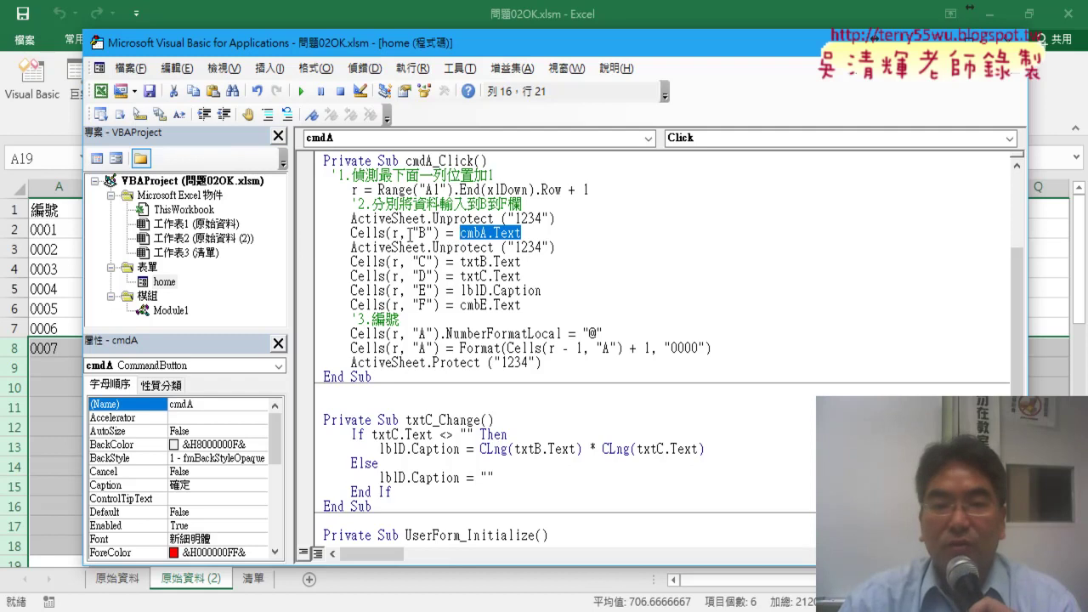
Run the form and fill in product 茶, quantity 50 and region 中
click(406, 233)
click(301, 91)
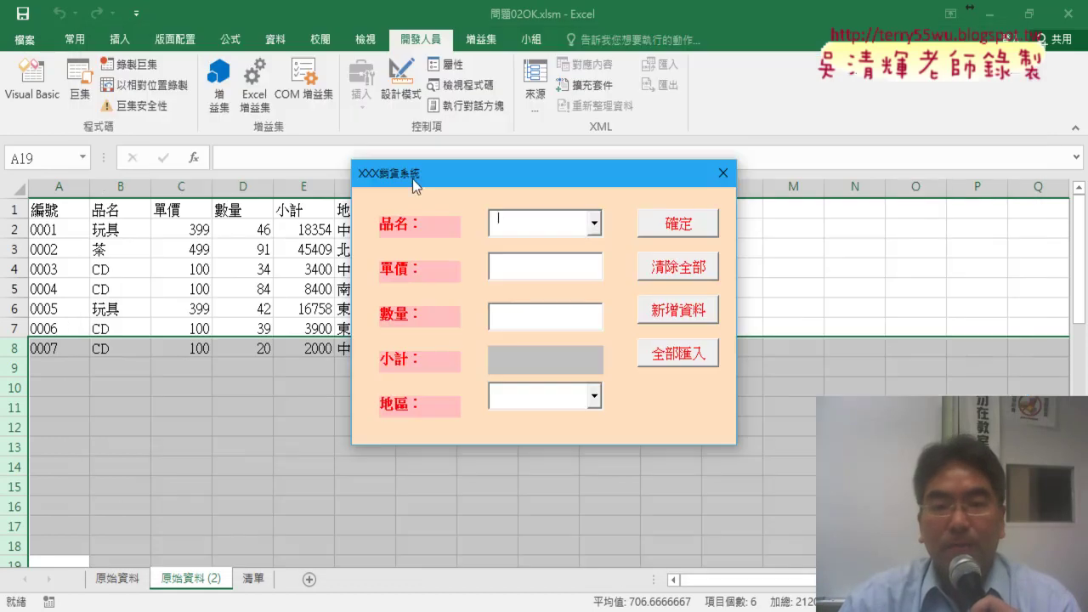
click(593, 224)
click(593, 255)
click(582, 316)
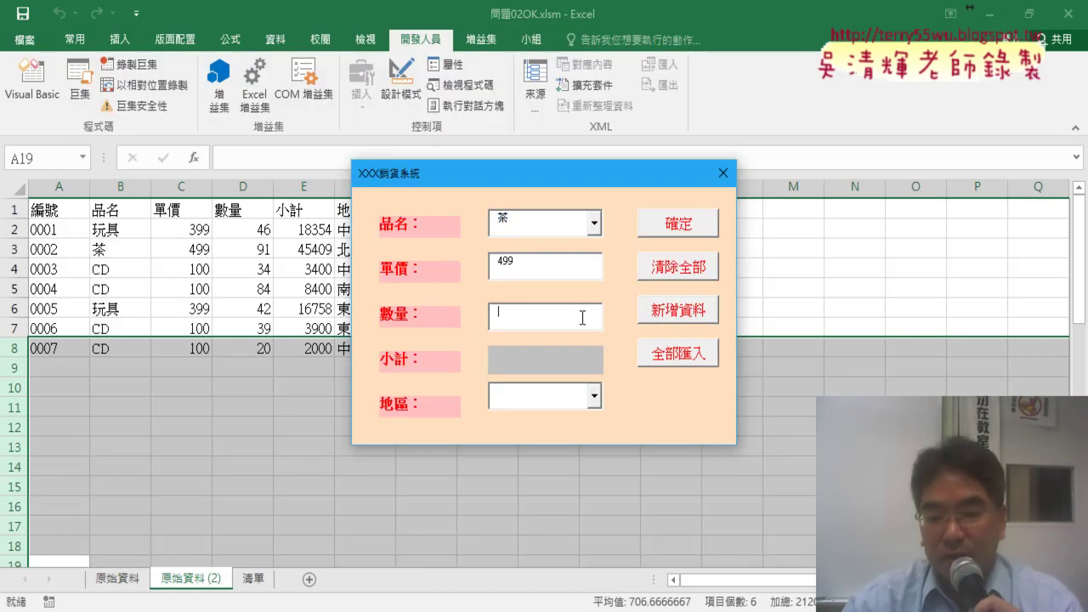
text(50)
click(593, 395)
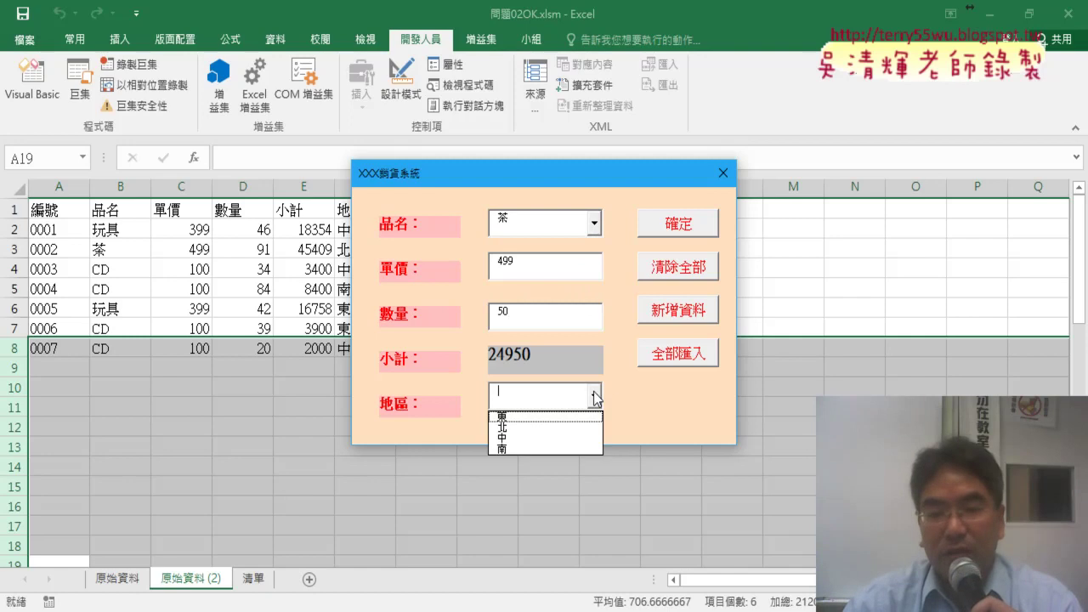
click(575, 434)
Submit the 茶 entry twice, adding rows 0008 and 0009, and close the form
drag(625, 180, 858, 116)
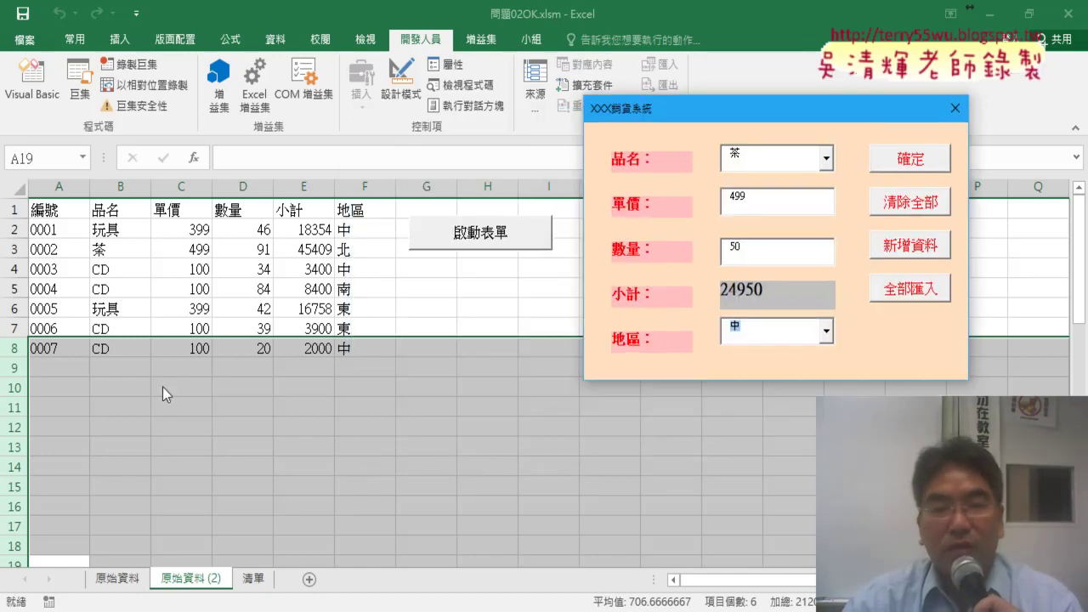
click(906, 160)
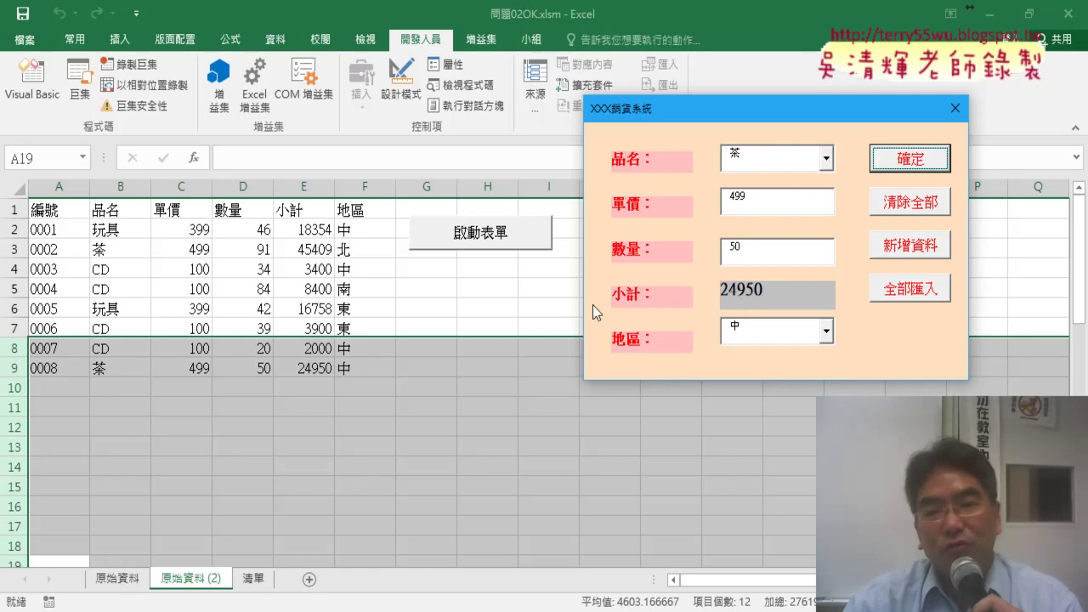
click(907, 165)
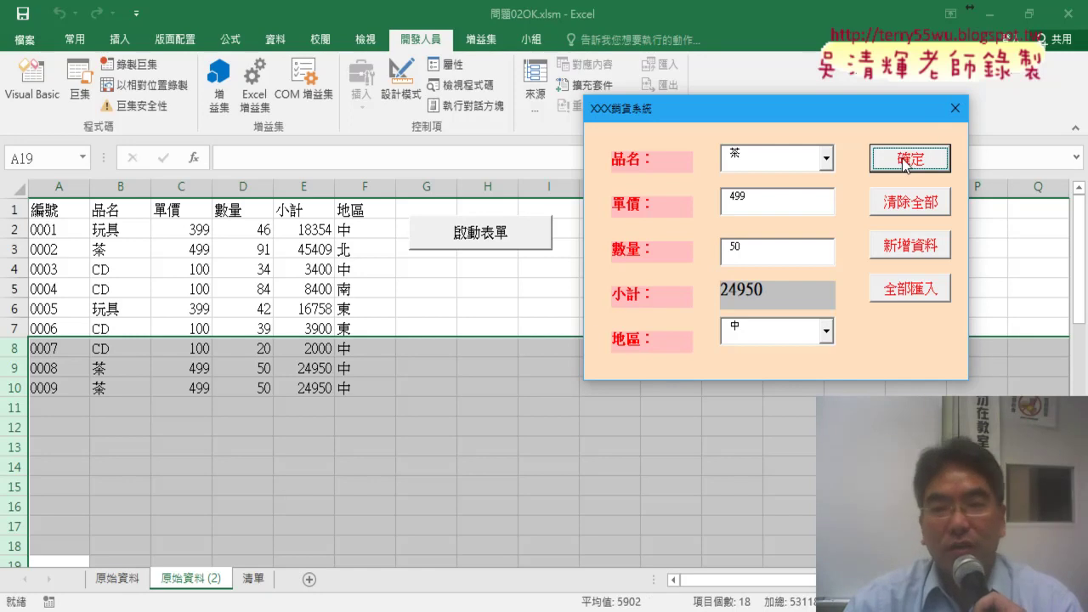
click(958, 113)
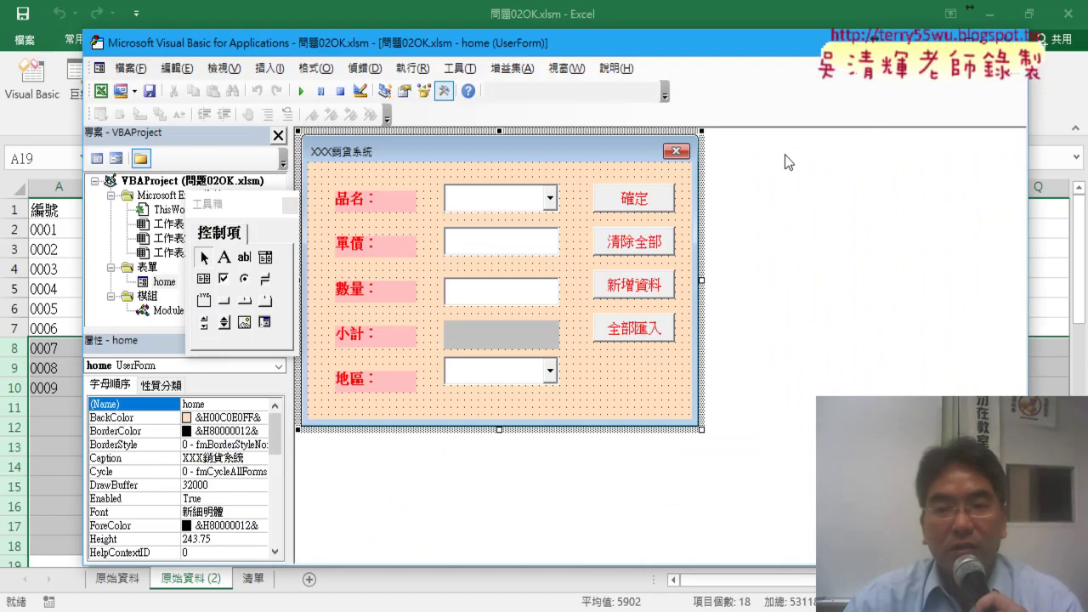
Delete the second ActiveSheet.Unprotect line from cmdA_Click
double_click(627, 207)
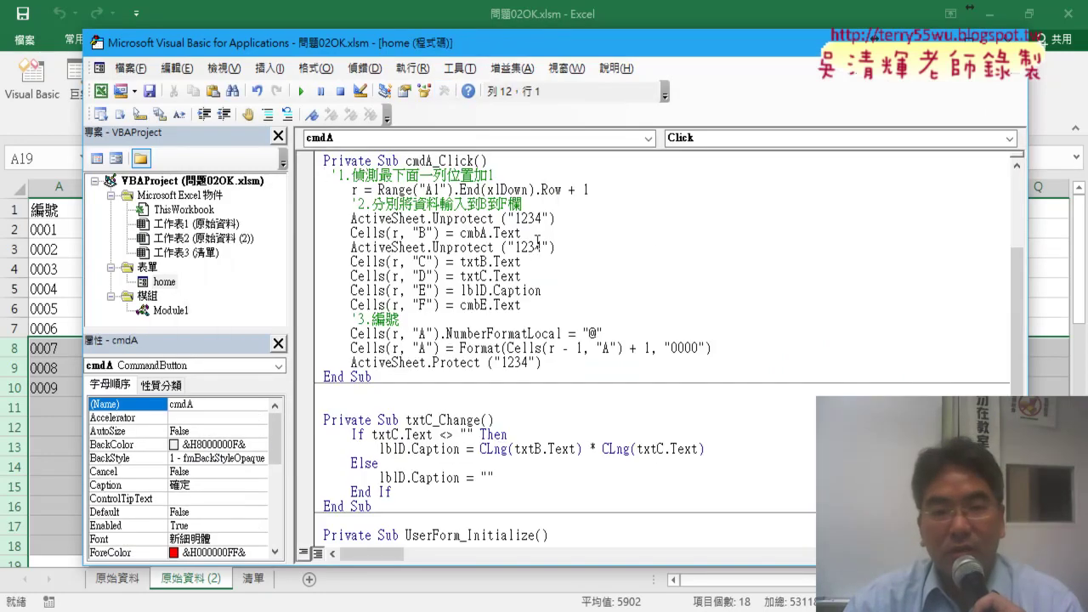
drag(570, 247, 248, 249)
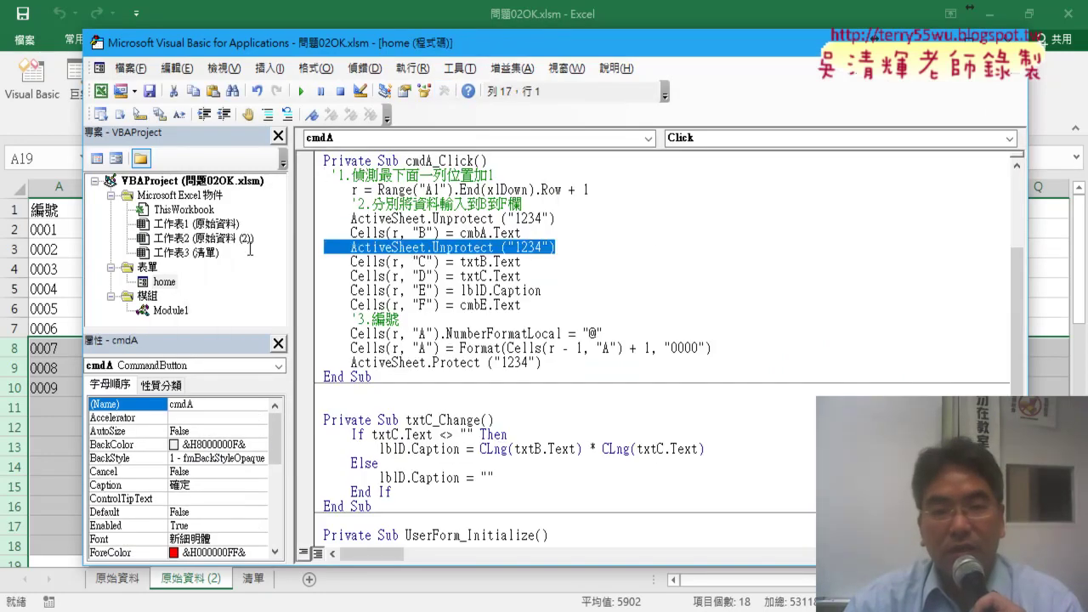
key(Delete)
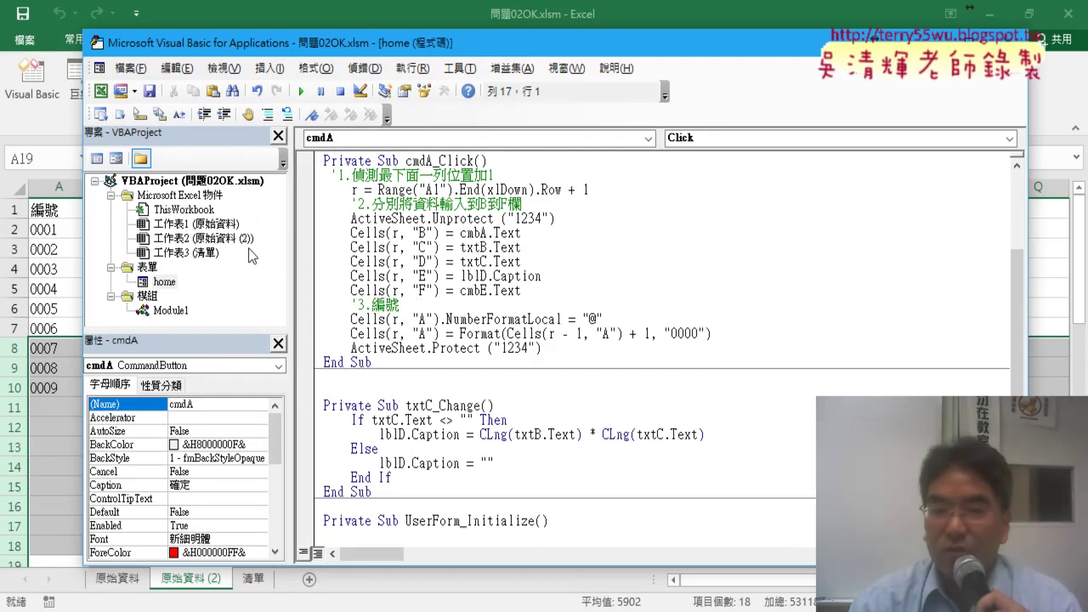
Record 書, quantity 20, region 中 as row 0010 (subtotal 5980), then close the form
click(300, 91)
click(593, 224)
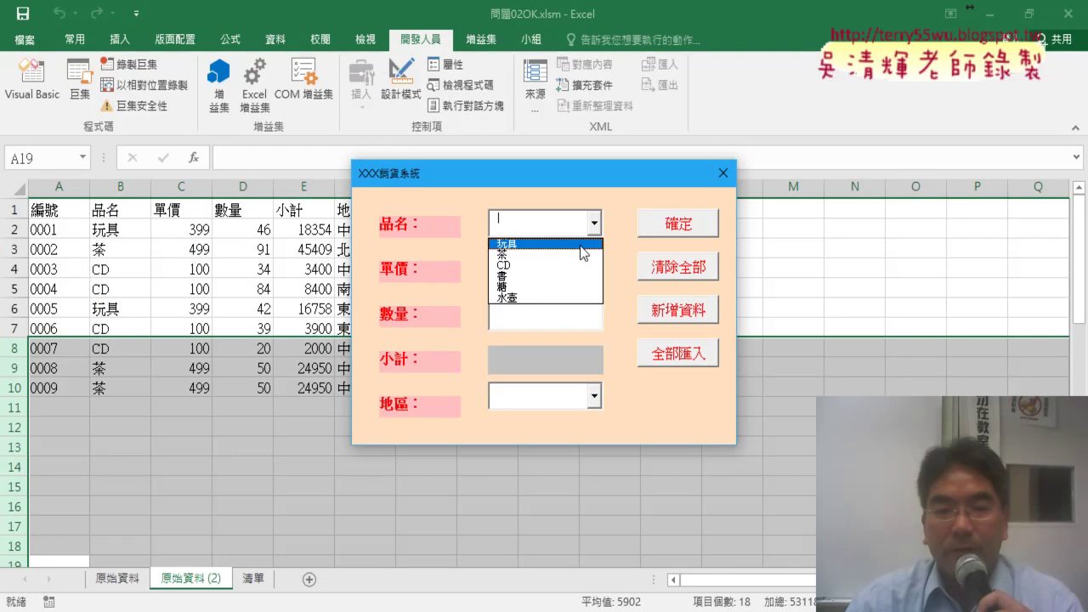
click(573, 285)
text(20)
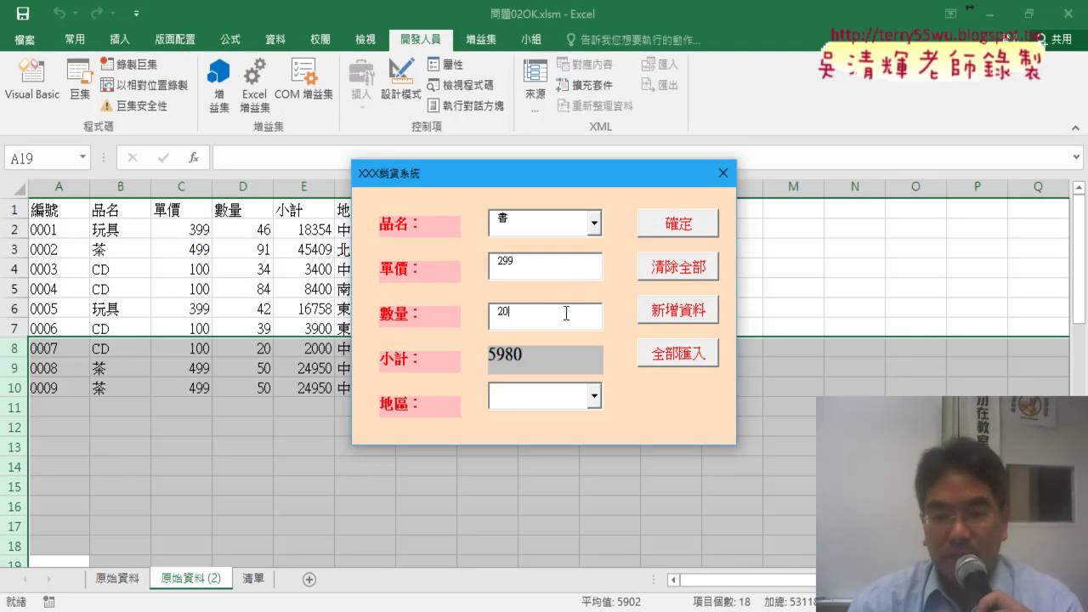
click(593, 397)
click(573, 417)
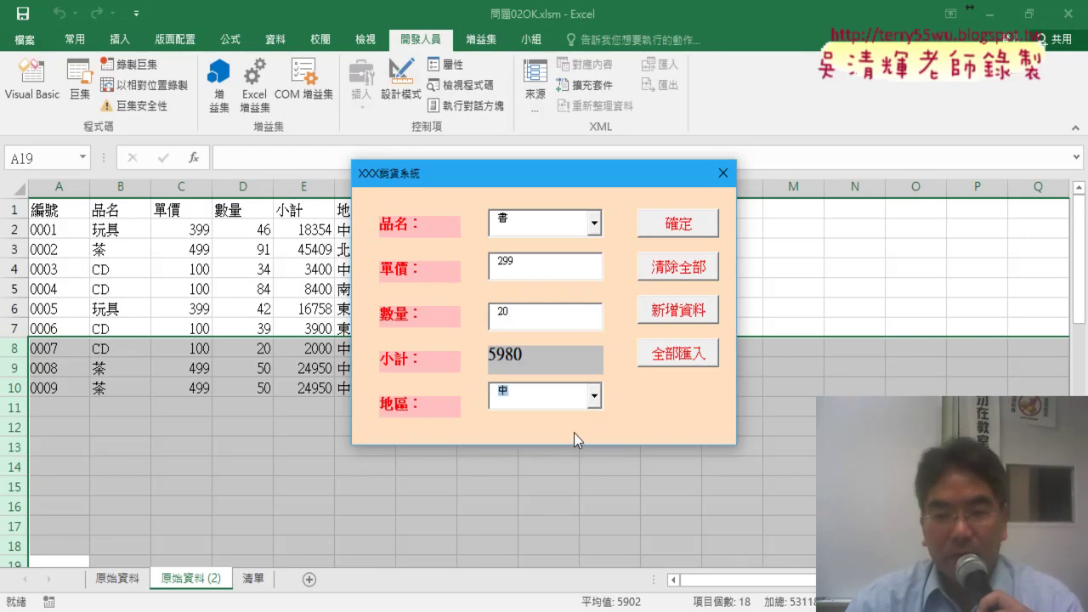
click(683, 229)
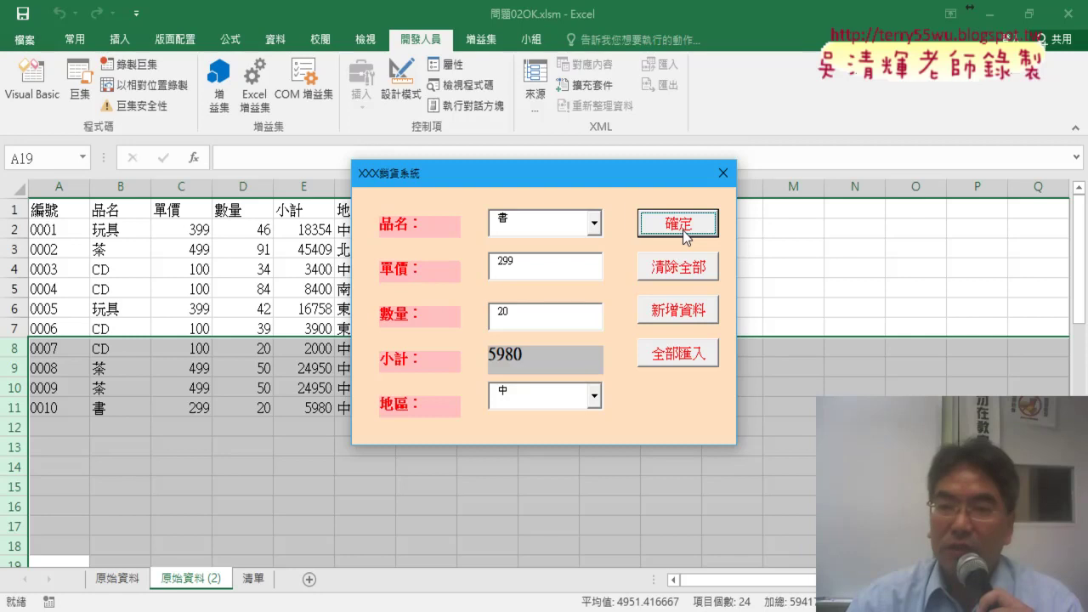
click(722, 174)
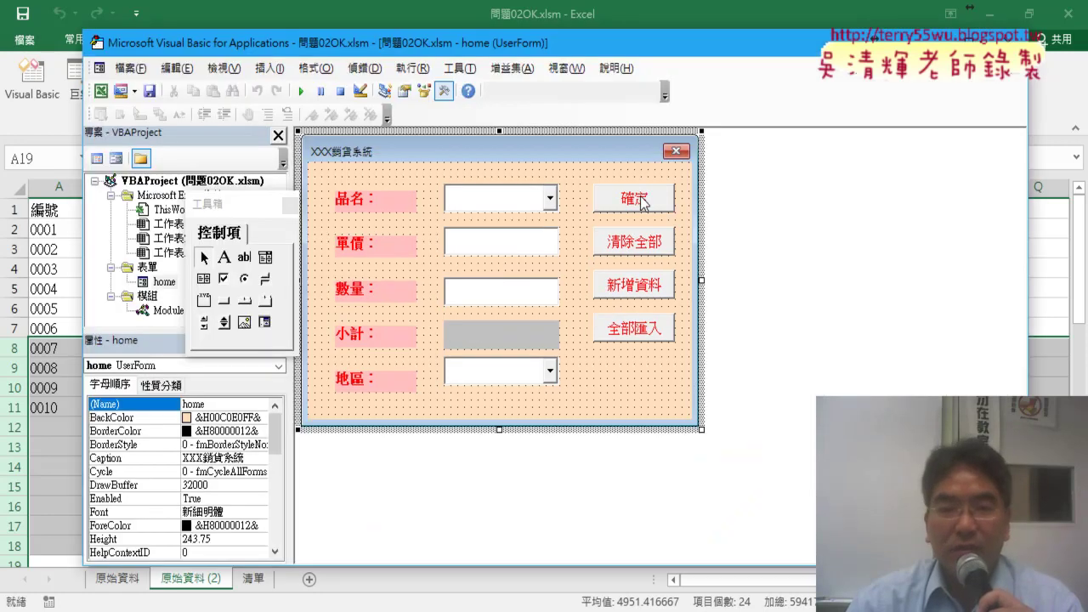
Delete Worksheet_Change from the 原始資料 (2) sheet module, then reopen the home form's cmdA_Click code
double_click(641, 200)
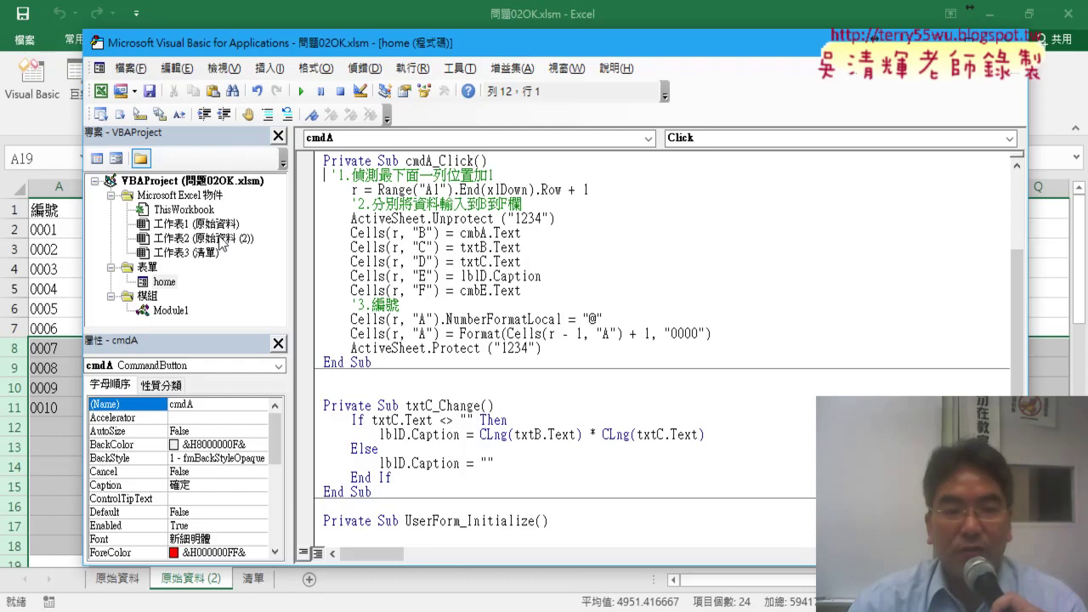
double_click(219, 240)
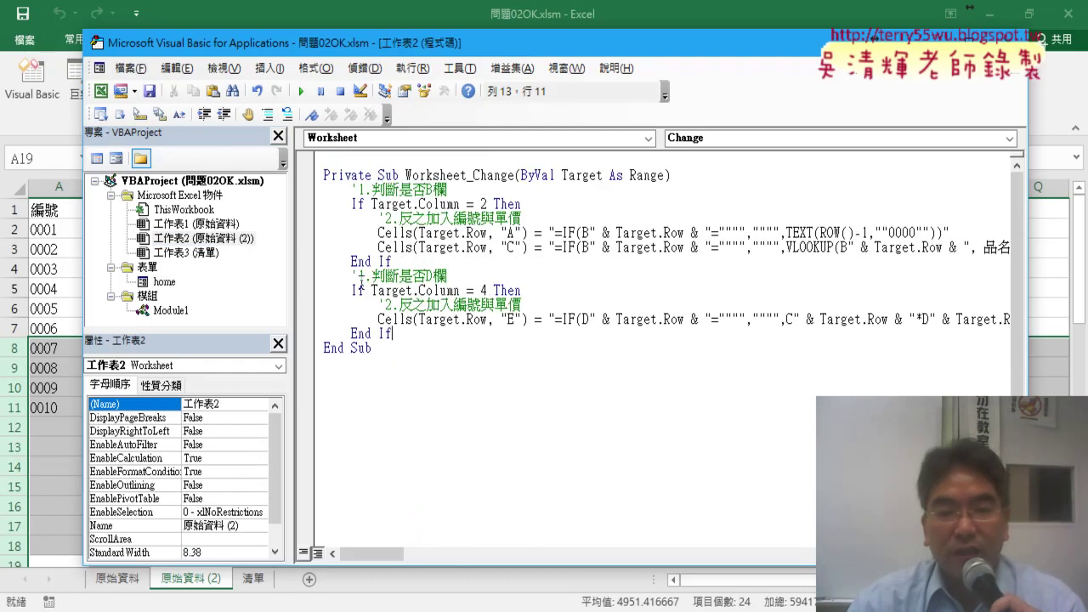
drag(372, 347, 323, 174)
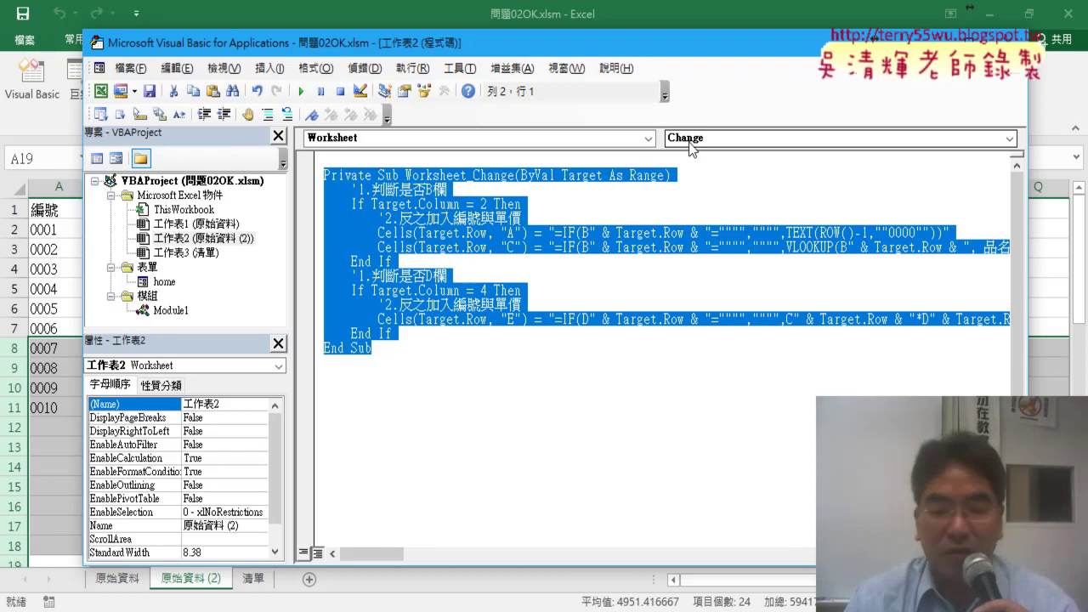
key(Delete)
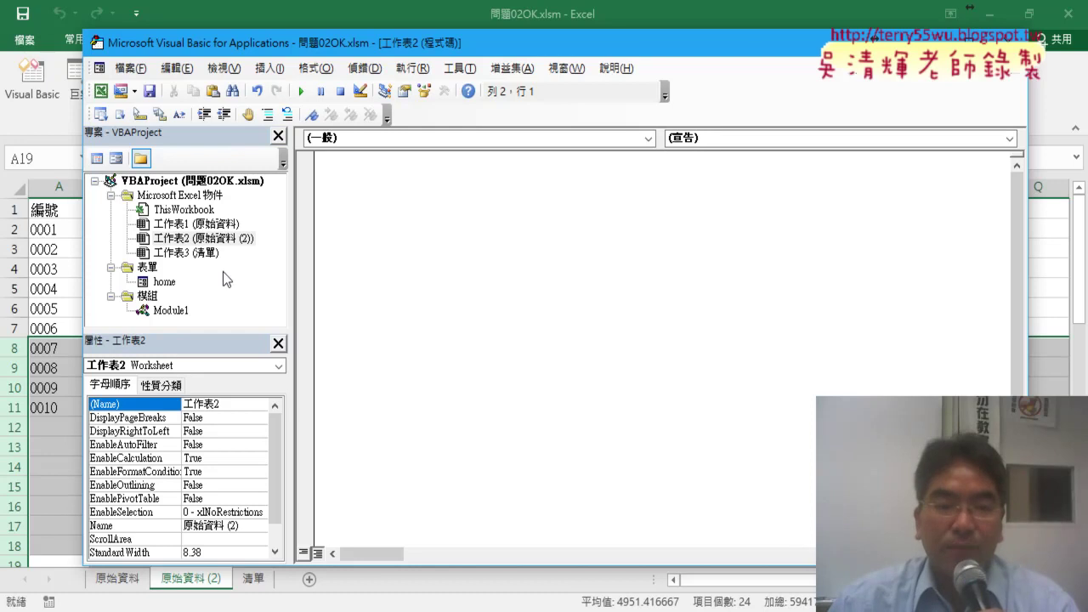
double_click(164, 281)
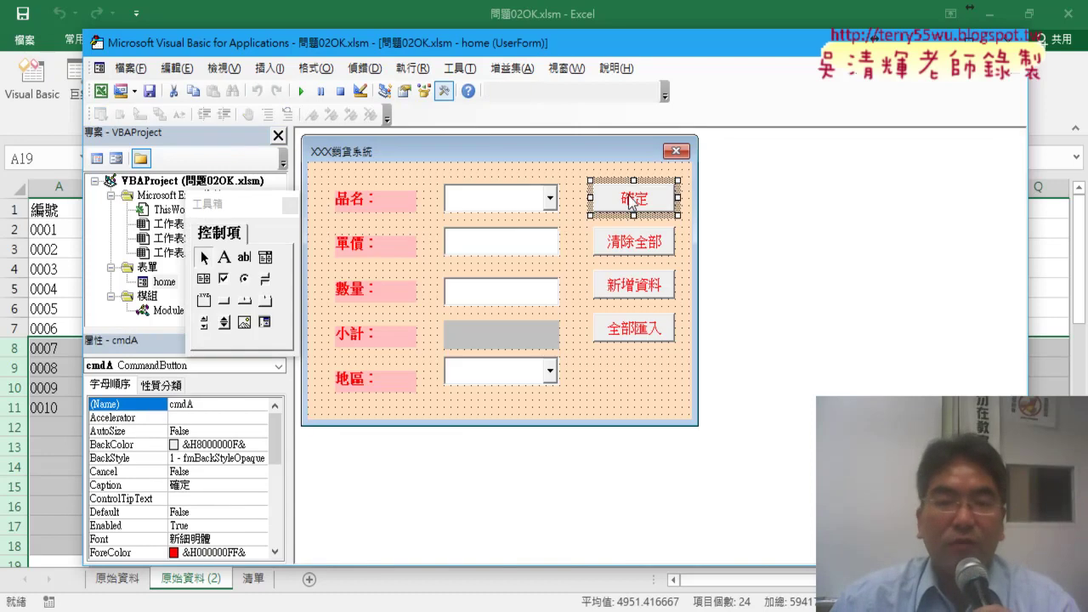
double_click(634, 201)
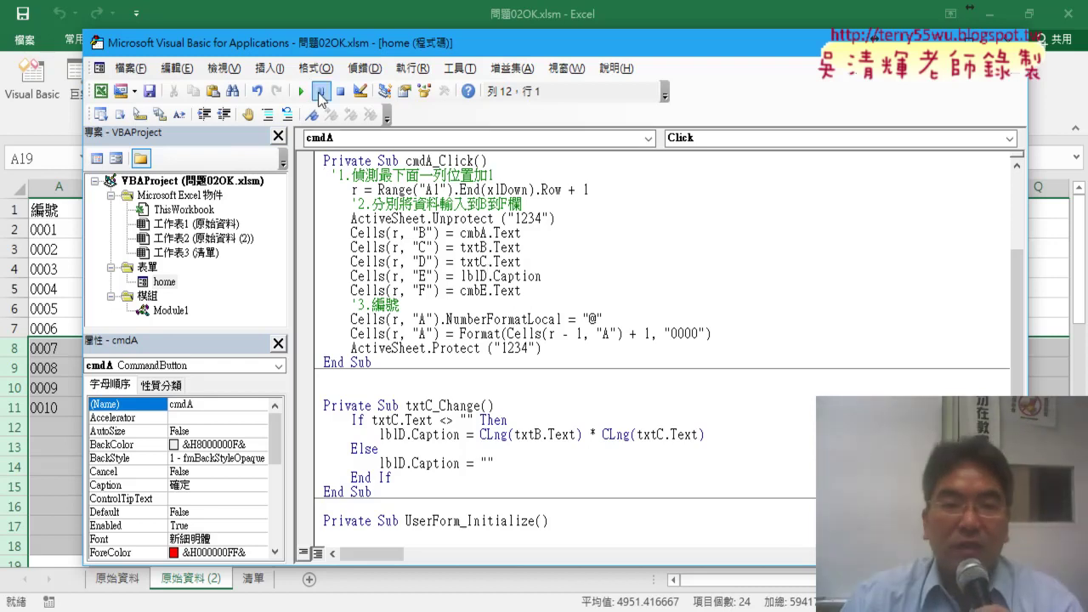
Run the form, choose 書 and enter quantity 60 to get subtotal 17940, then stop it
click(301, 91)
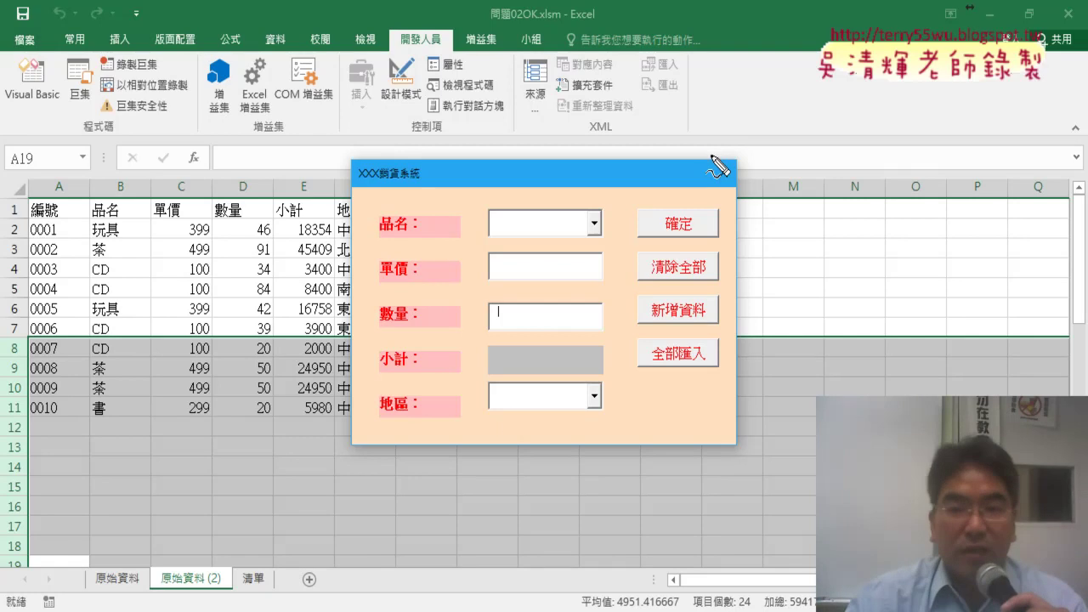
drag(716, 164, 729, 194)
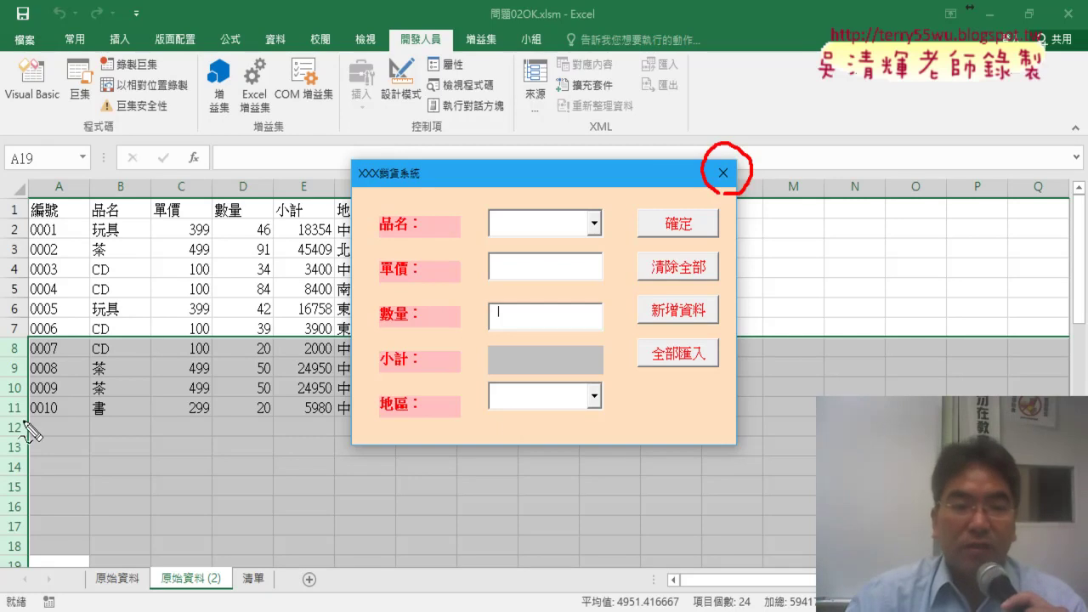
drag(32, 418, 100, 422)
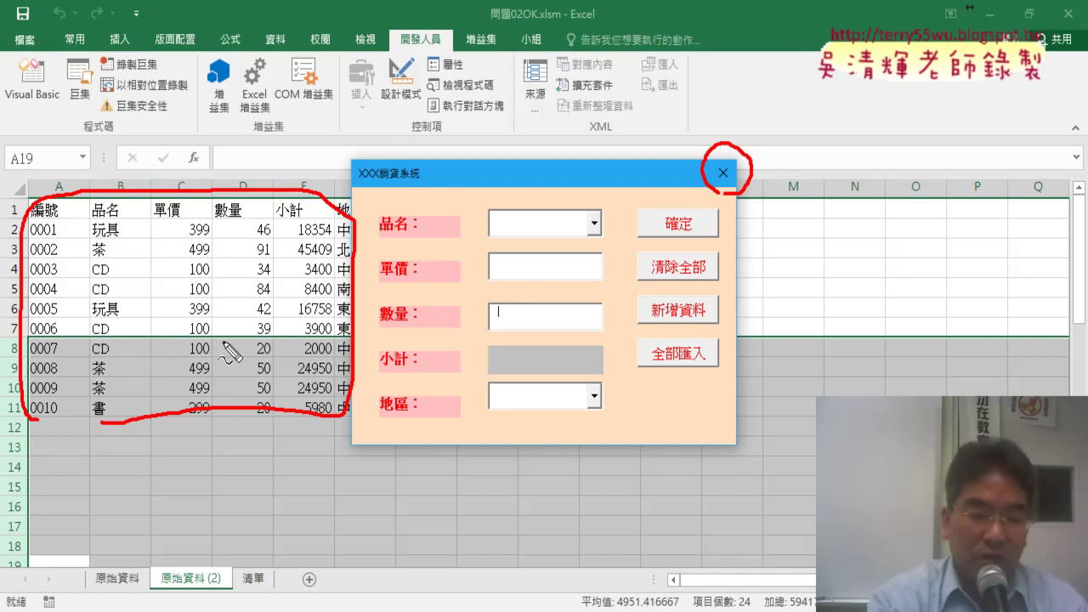
key(Escape)
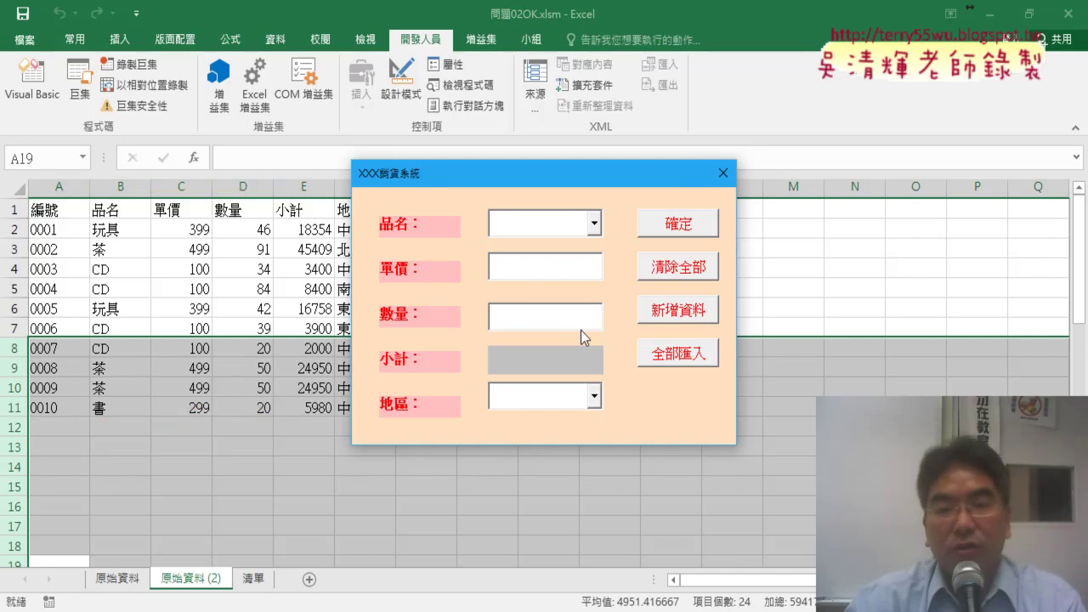
click(593, 223)
click(584, 273)
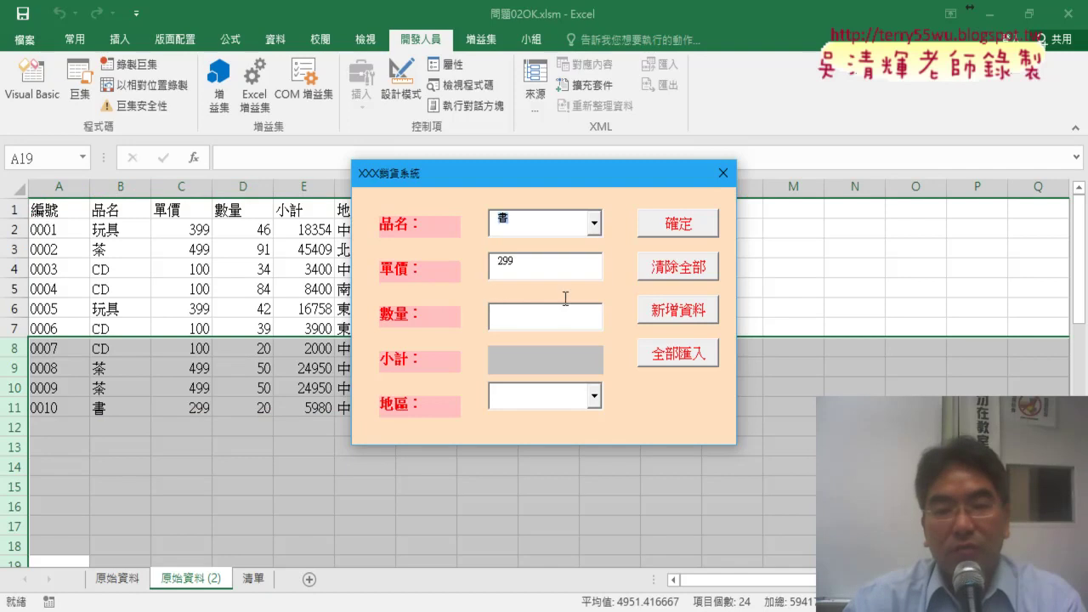
text(6)
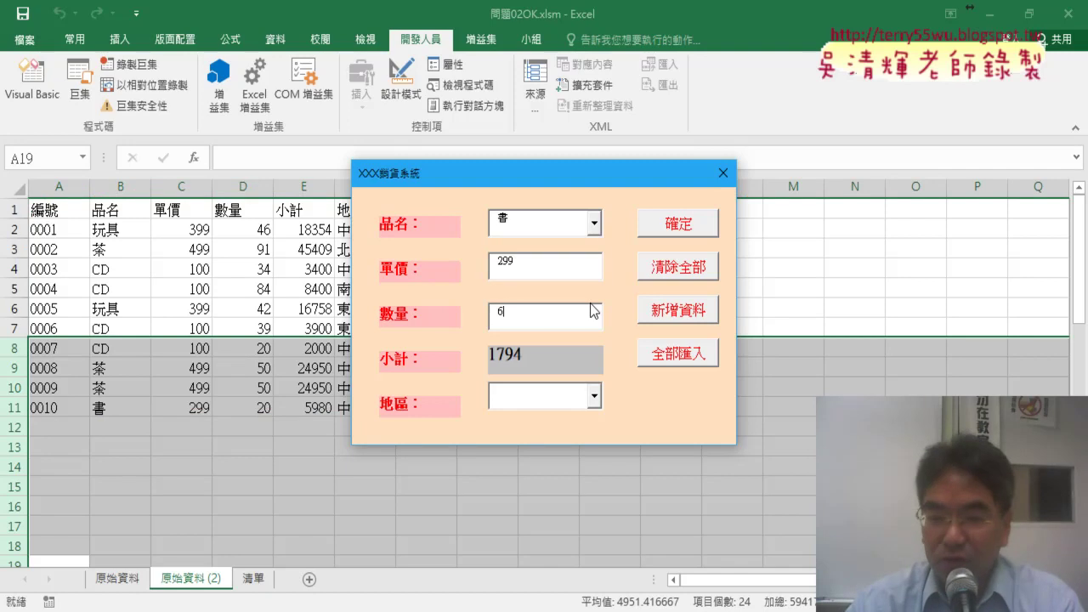
text(0)
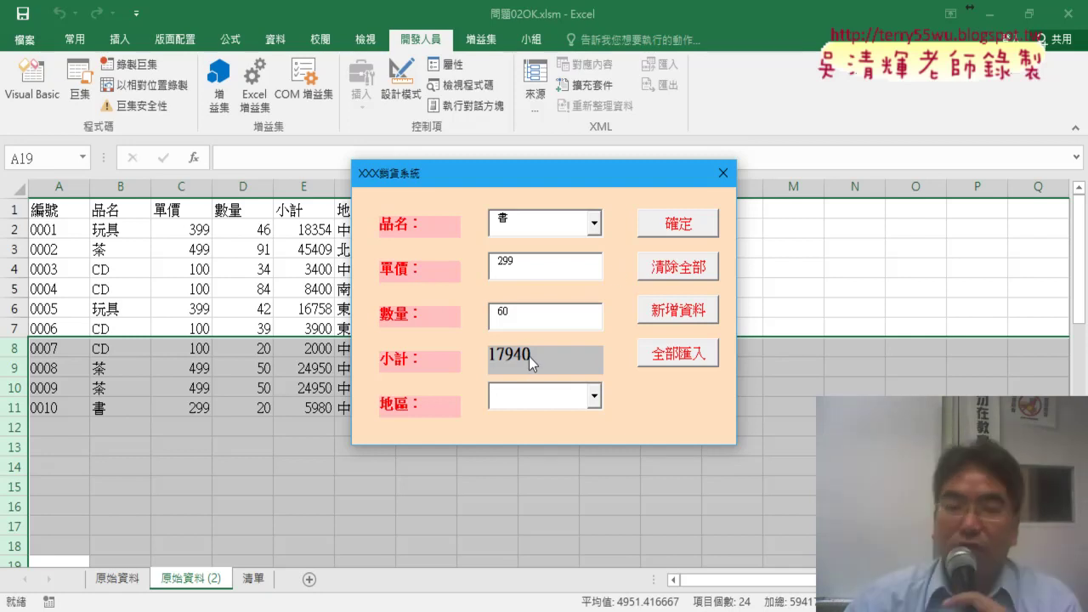
click(722, 173)
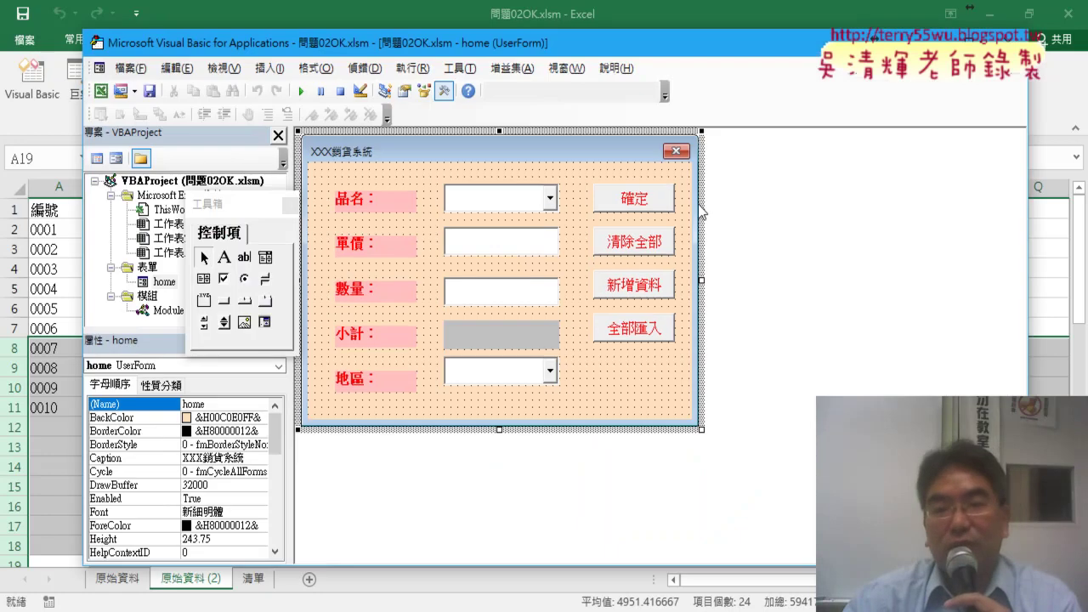
Open the quantity box txtC's code and cut the subtotal If block out of txtC_Change
click(521, 294)
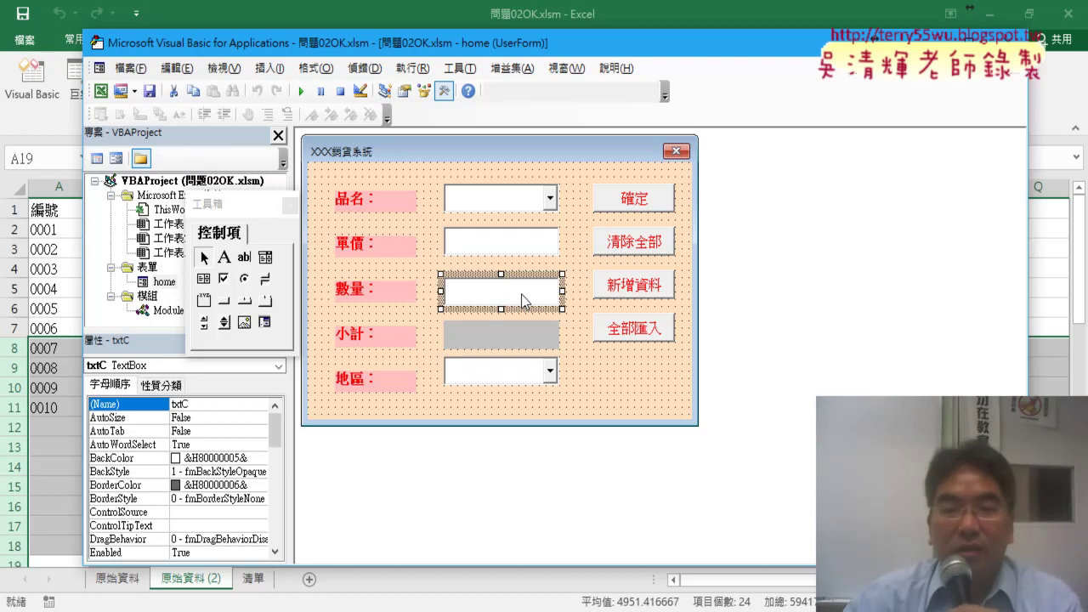
double_click(521, 294)
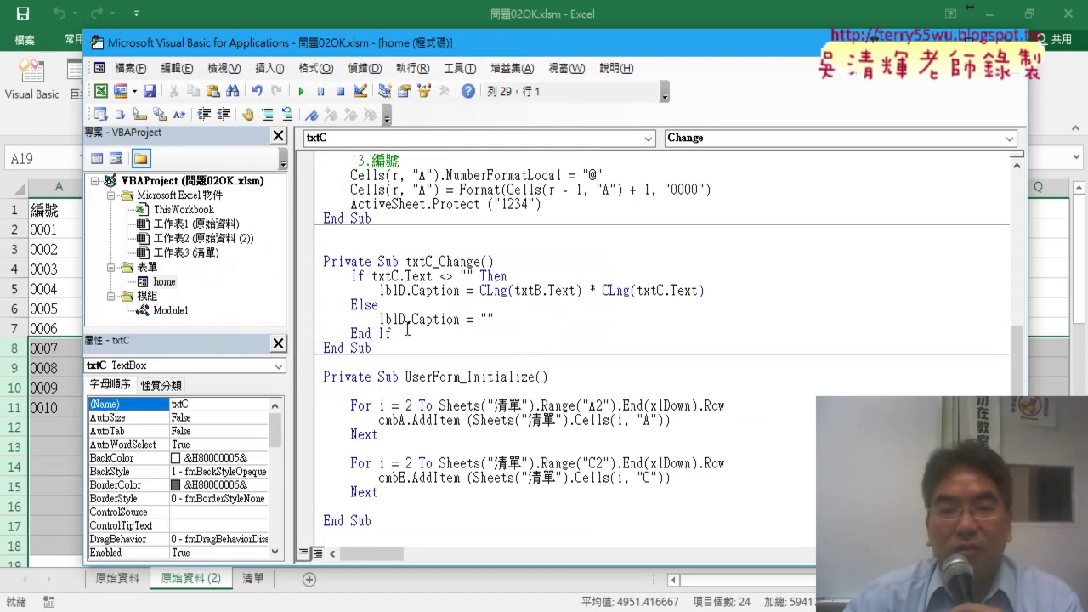
drag(407, 331, 311, 278)
right_click(406, 299)
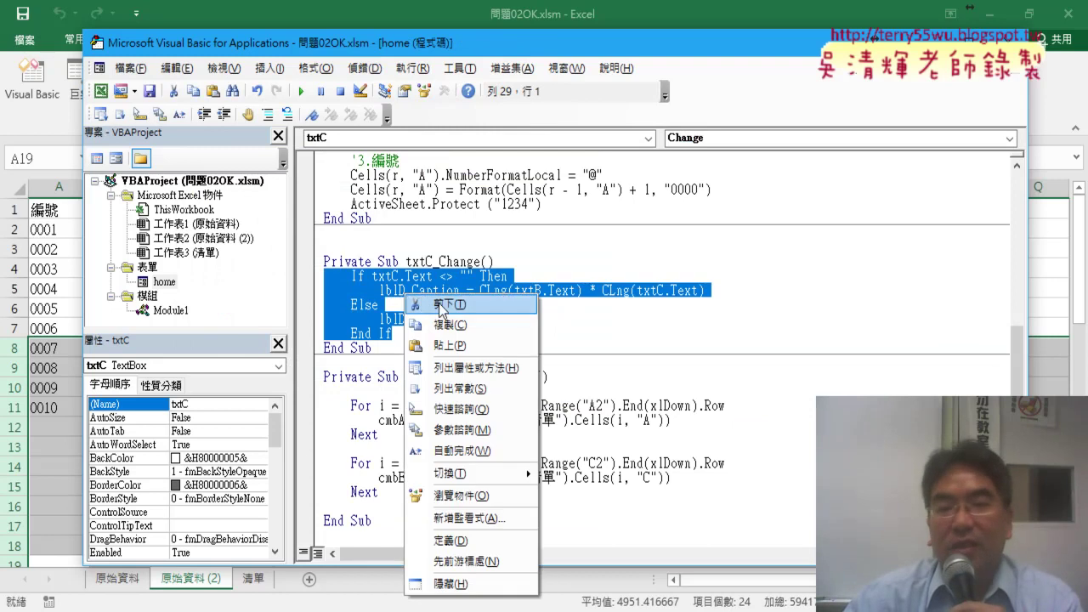
click(425, 305)
Create an empty txtC_KeyDown procedure and delete the now-empty txtC_Change procedure
click(689, 143)
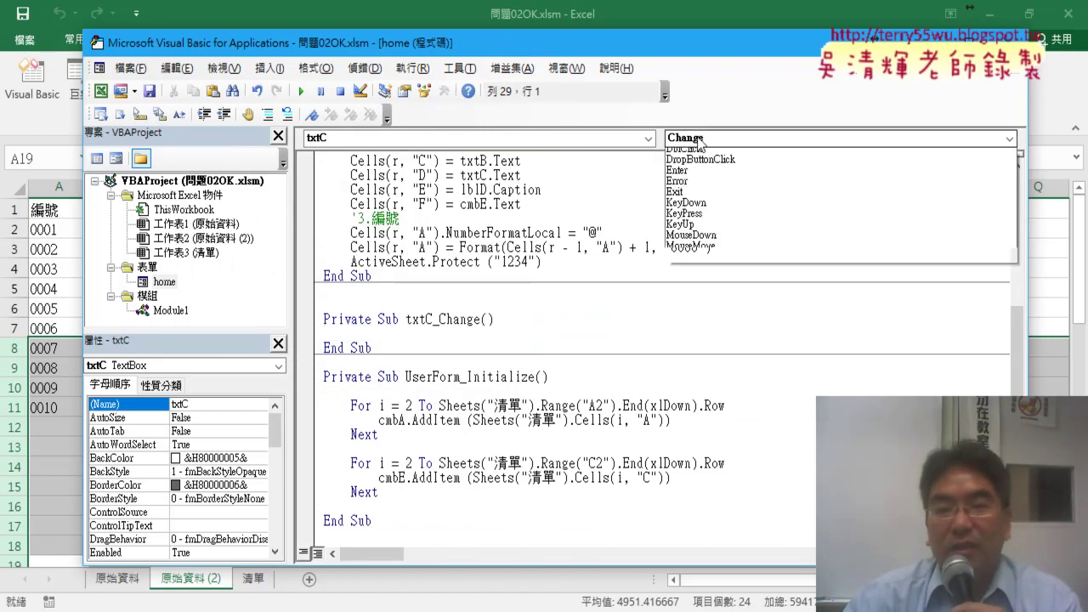
click(707, 262)
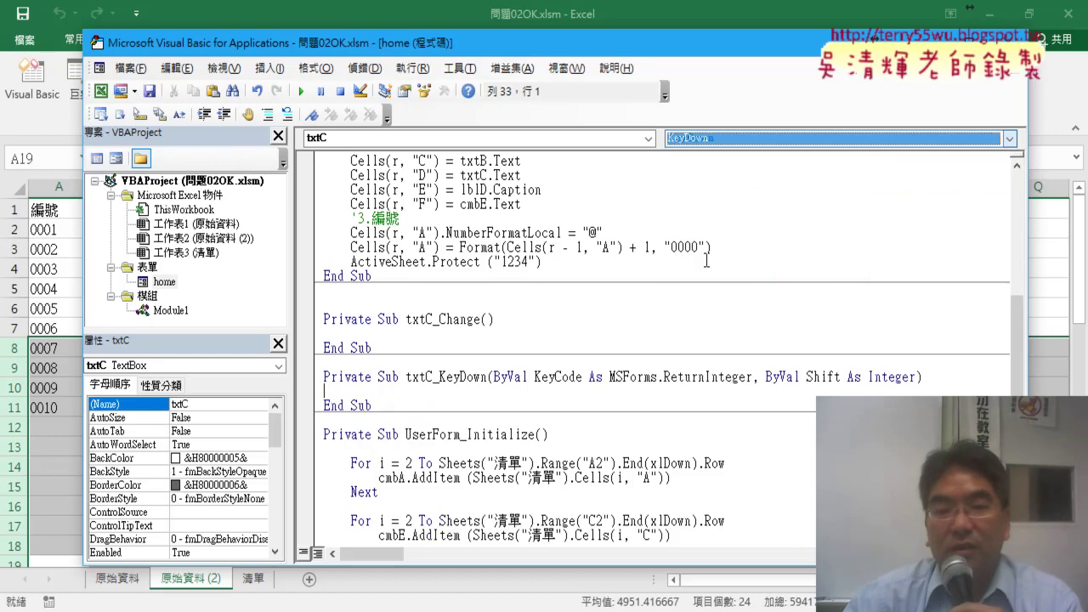
drag(372, 347, 326, 320)
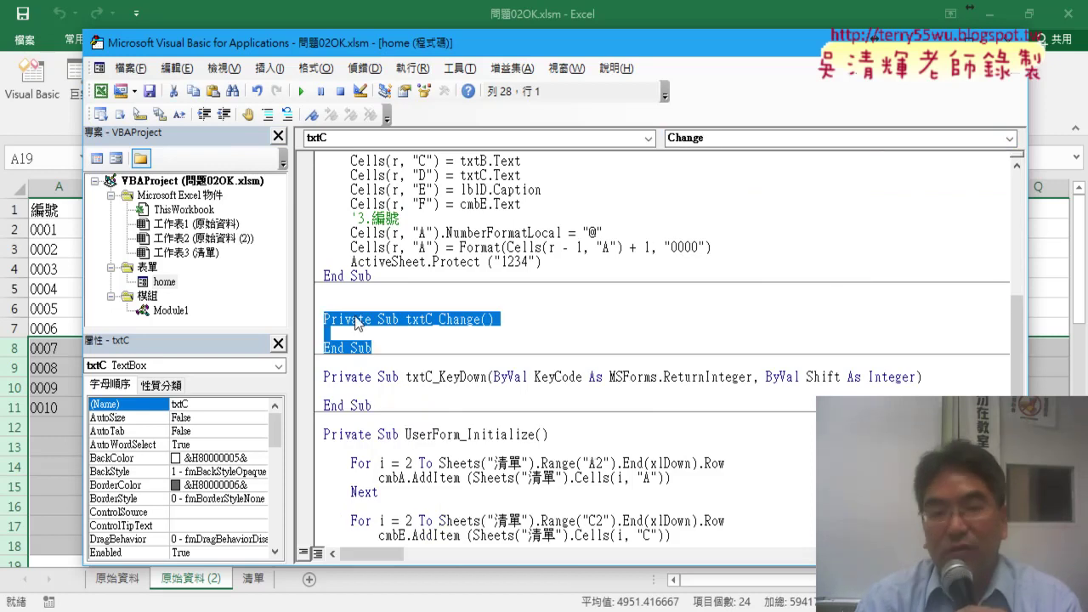
key(Delete)
key(Delete)
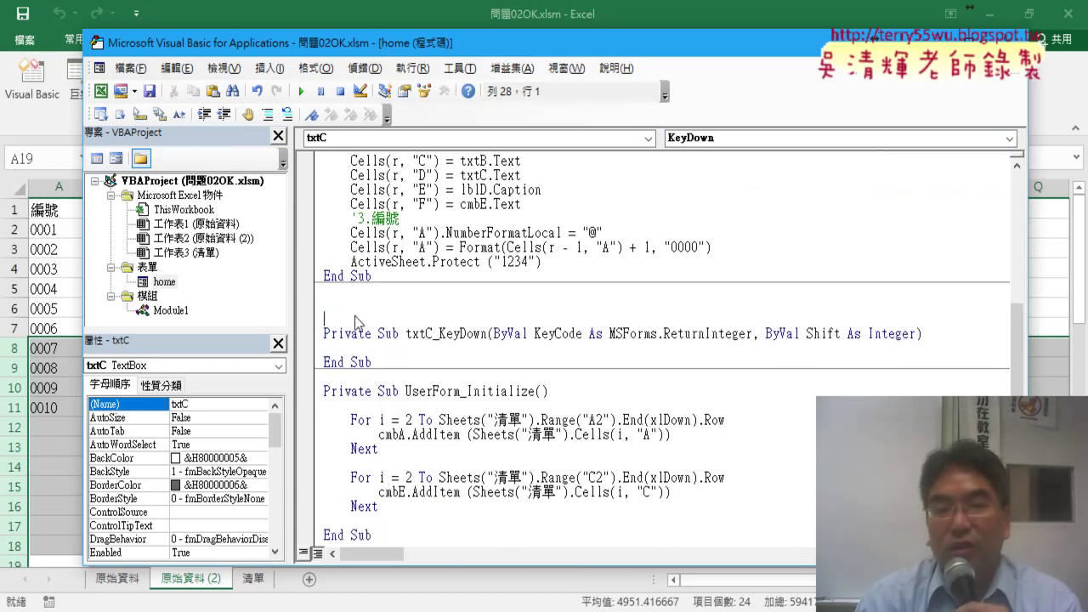
key(Delete)
key(Delete)
key(Delete)
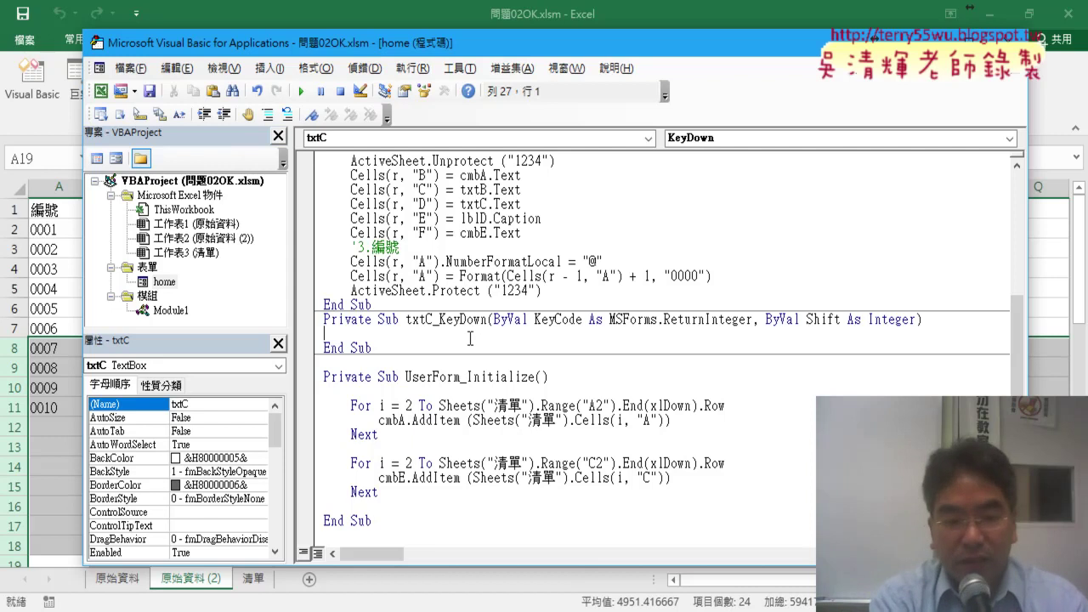
Write an If KeyCode = 13 Then … End If block inside txtC_KeyDown
key(Tab)
text(ㄌ)
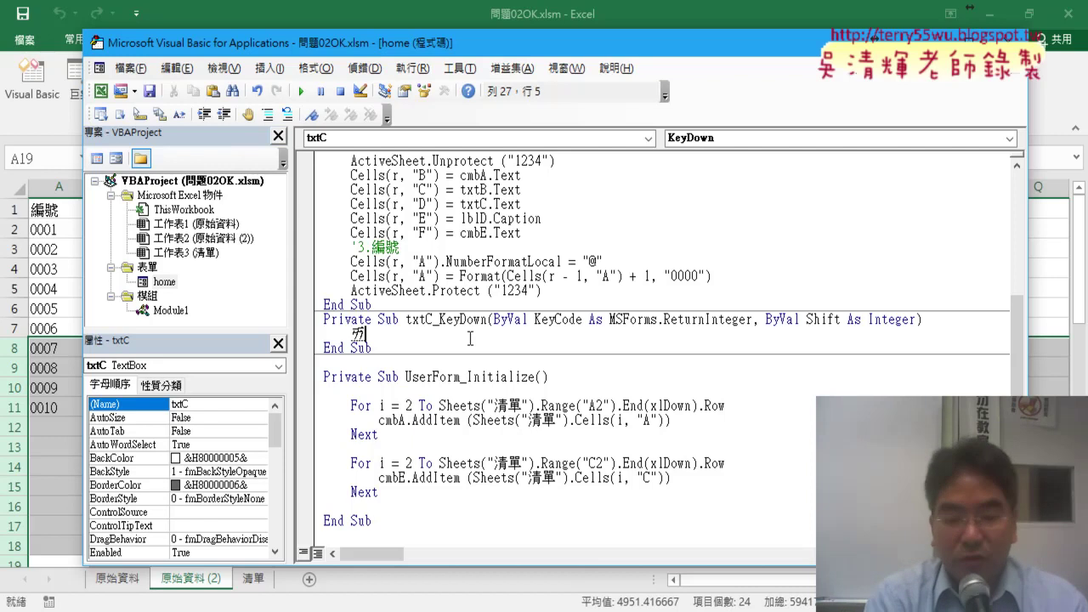
key(BackSpace)
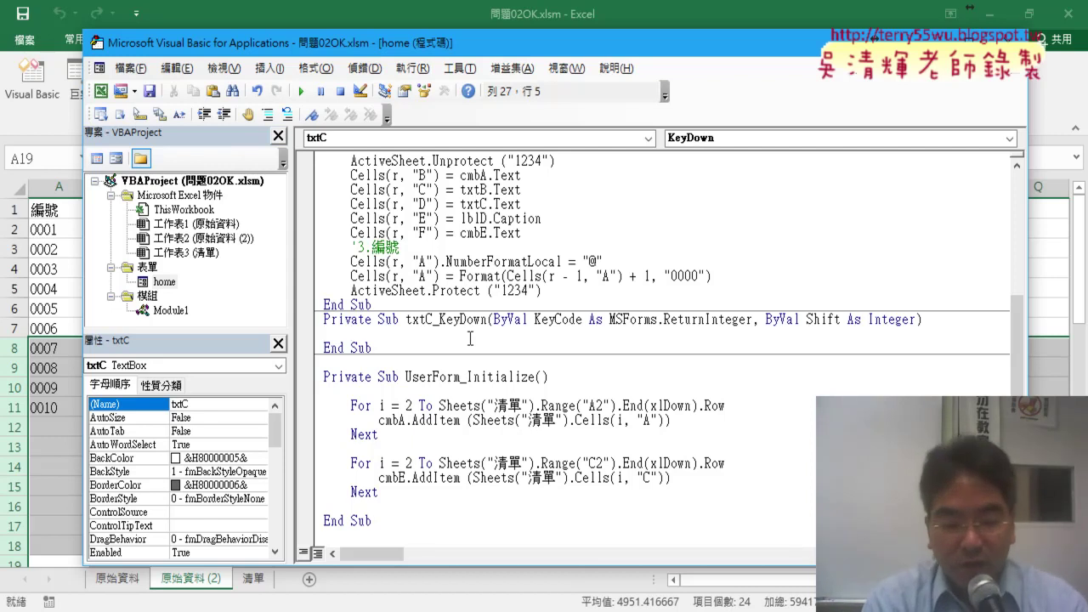
text(if)
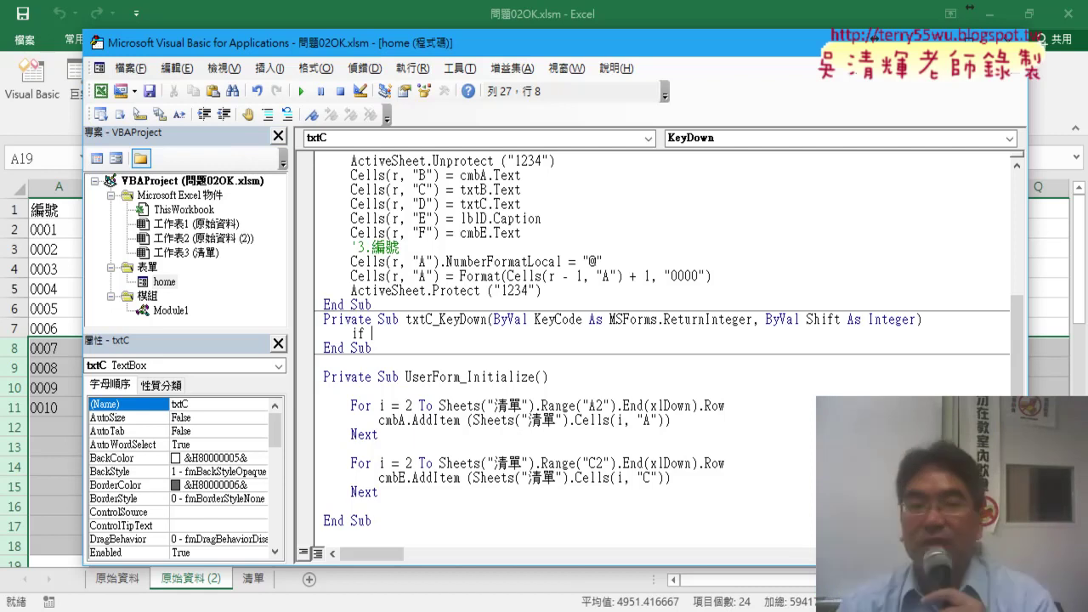
click(561, 327)
click(522, 382)
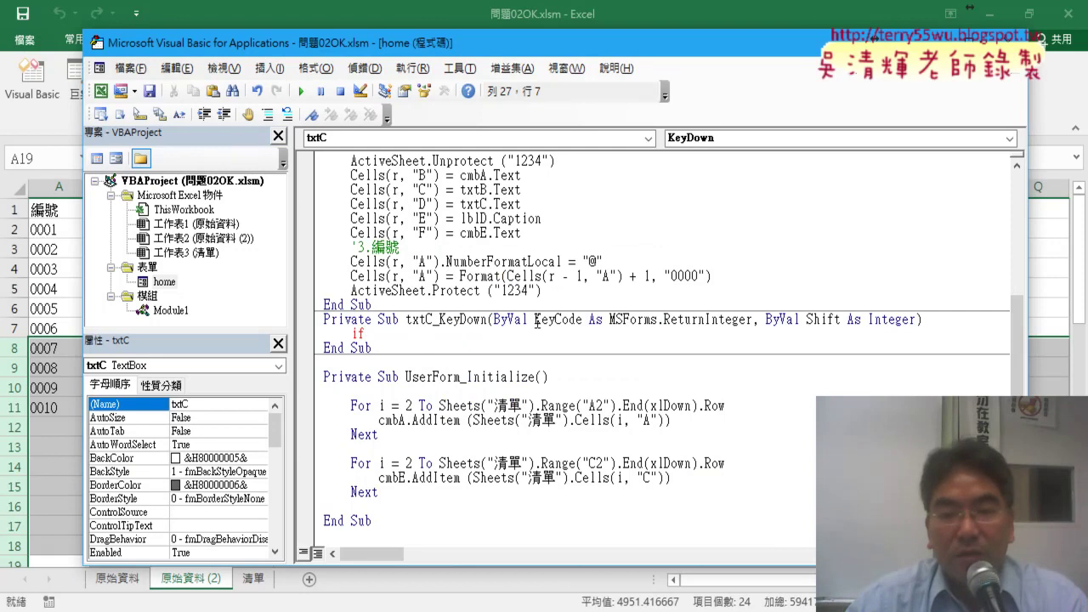
drag(534, 320, 582, 321)
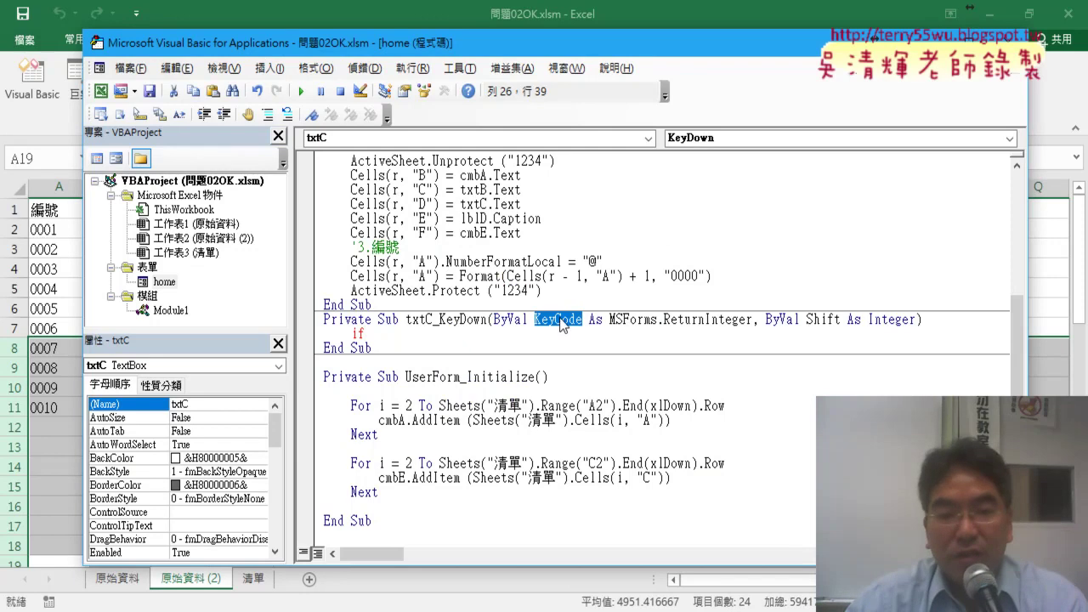
click(410, 335)
key(ctrl+v)
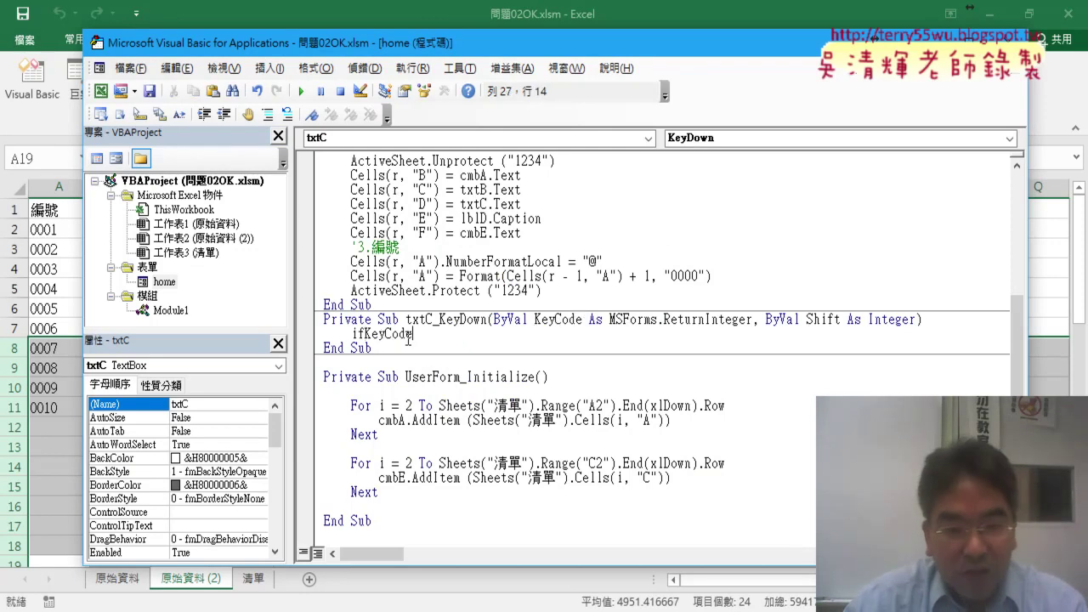
click(435, 334)
text(=13 th)
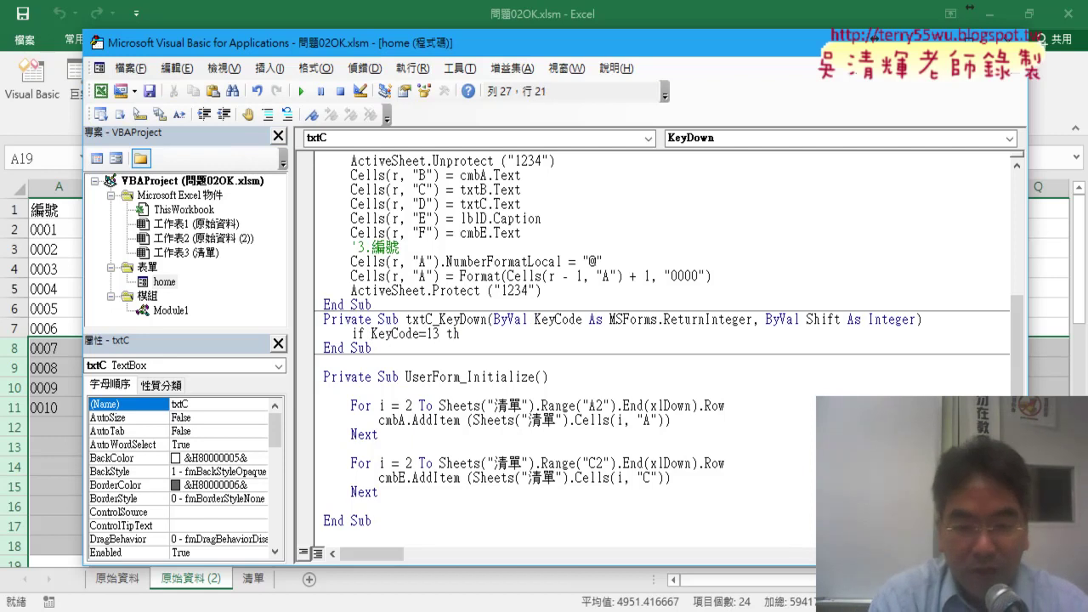
text(e)
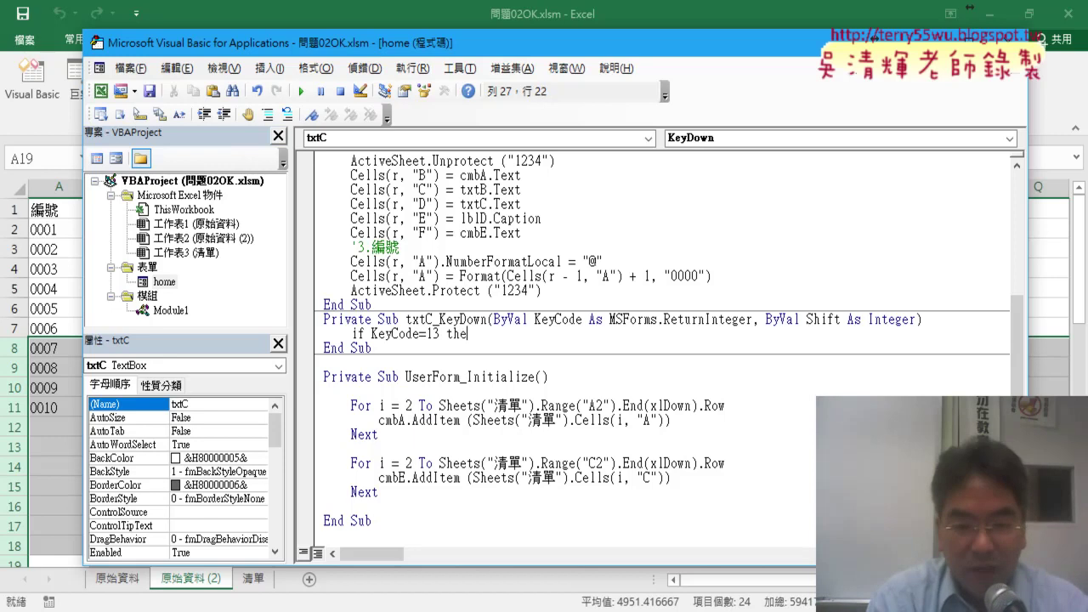
key(Return)
key(Return)
text(e)
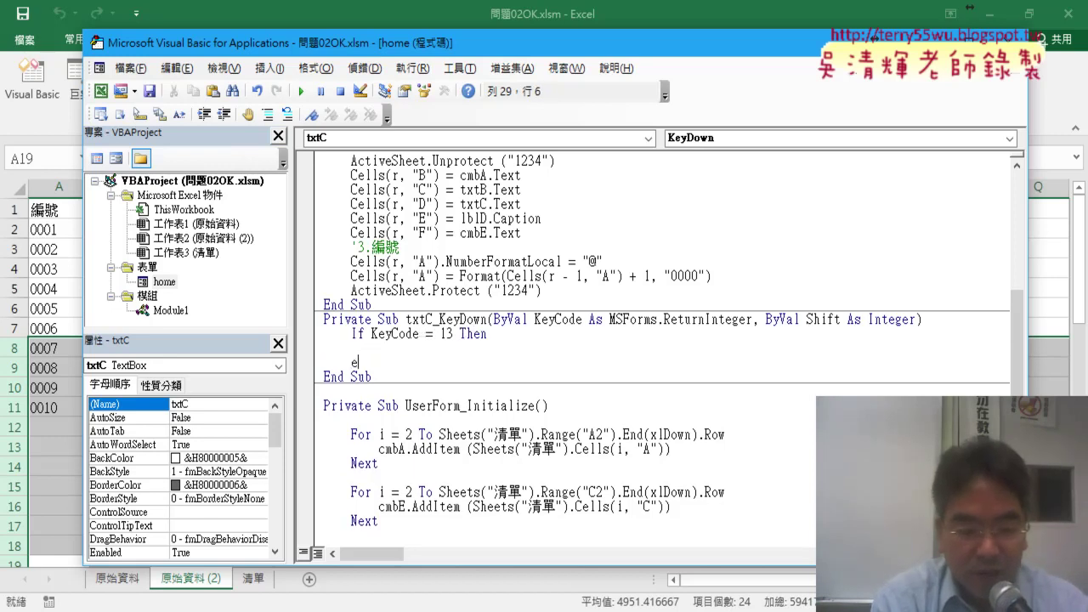
text(nd)
text(f)
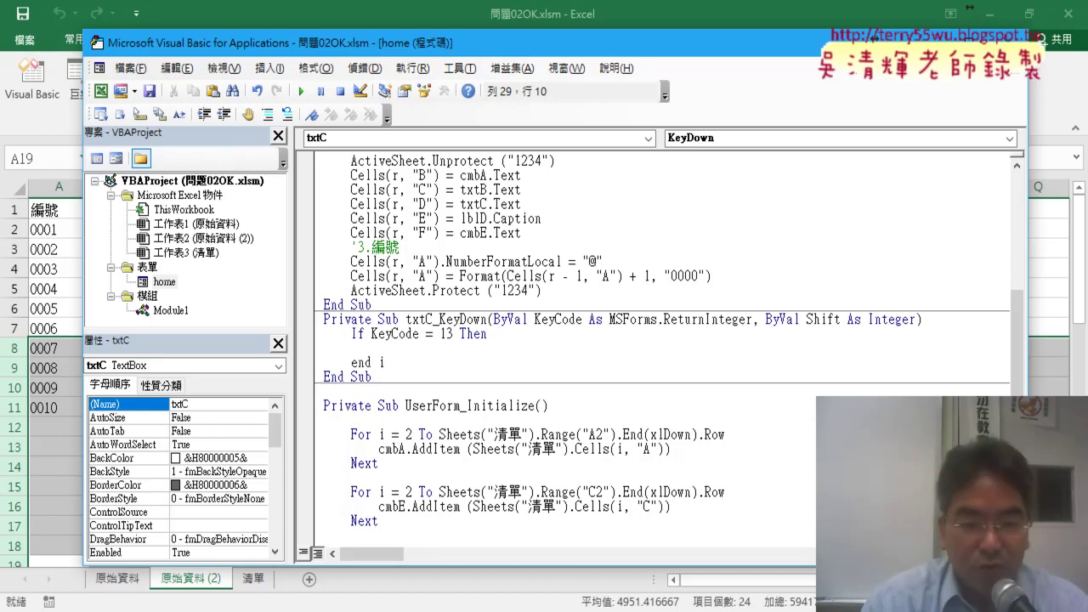
Paste the subtotal block inside the Enter check, fix its indentation, and add a breakpoint there
key(Up)
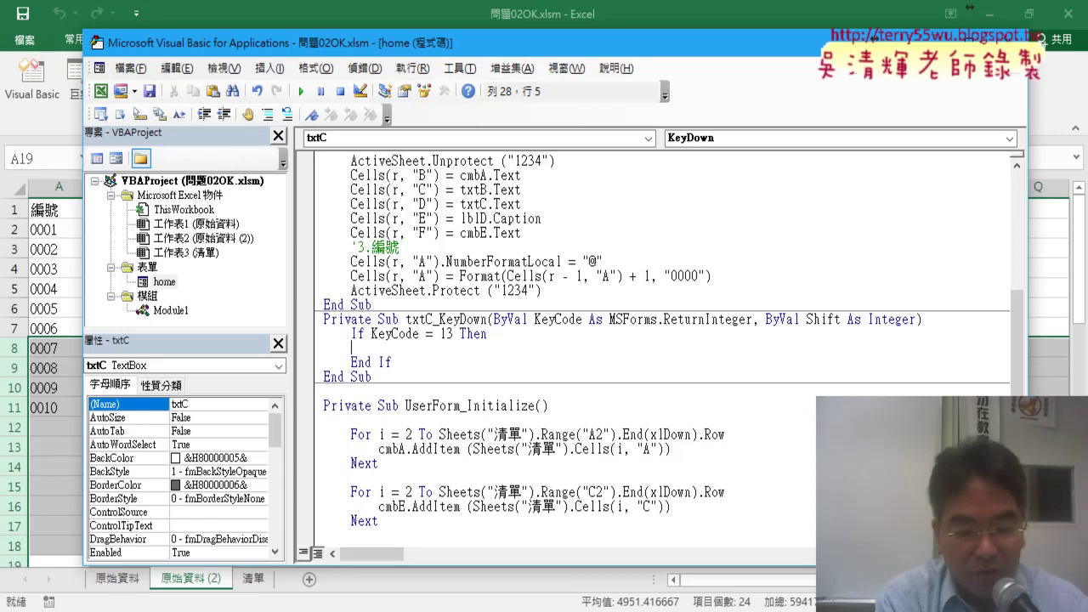
key(ctrl+v)
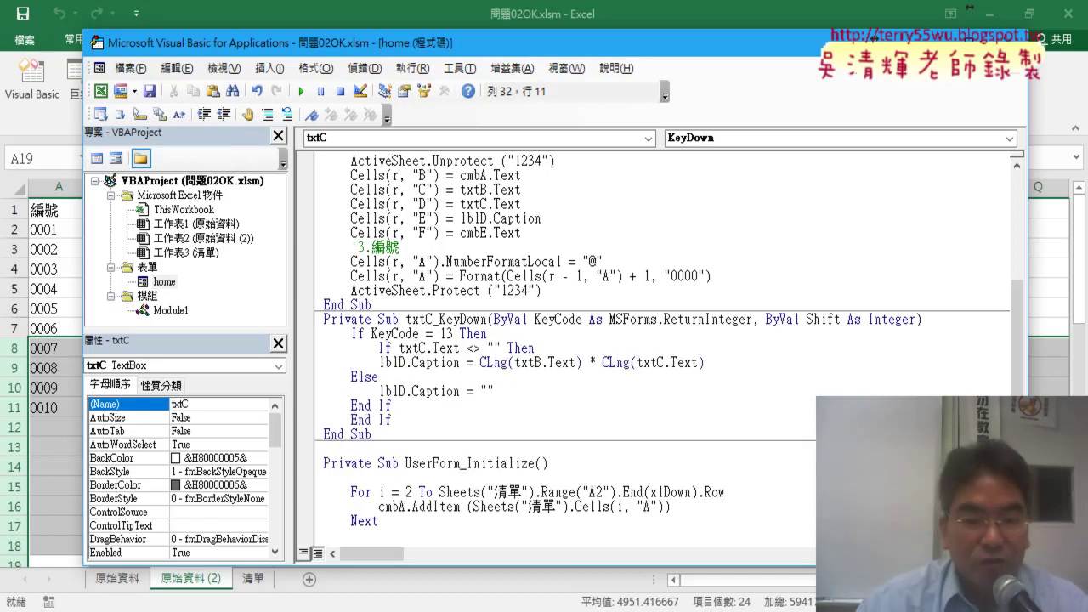
drag(404, 409, 299, 348)
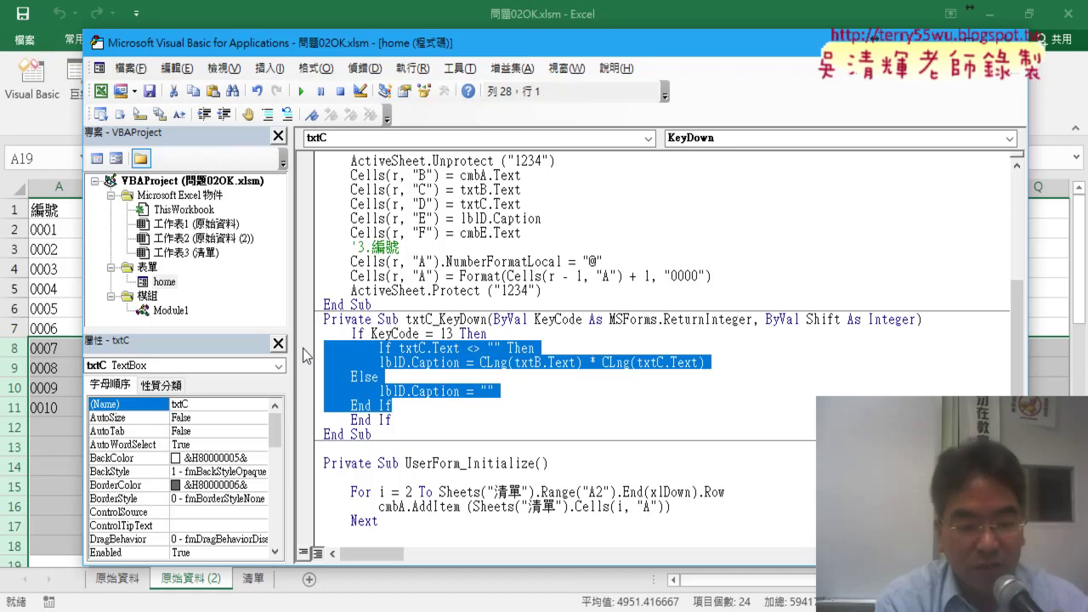
key(Tab)
click(533, 349)
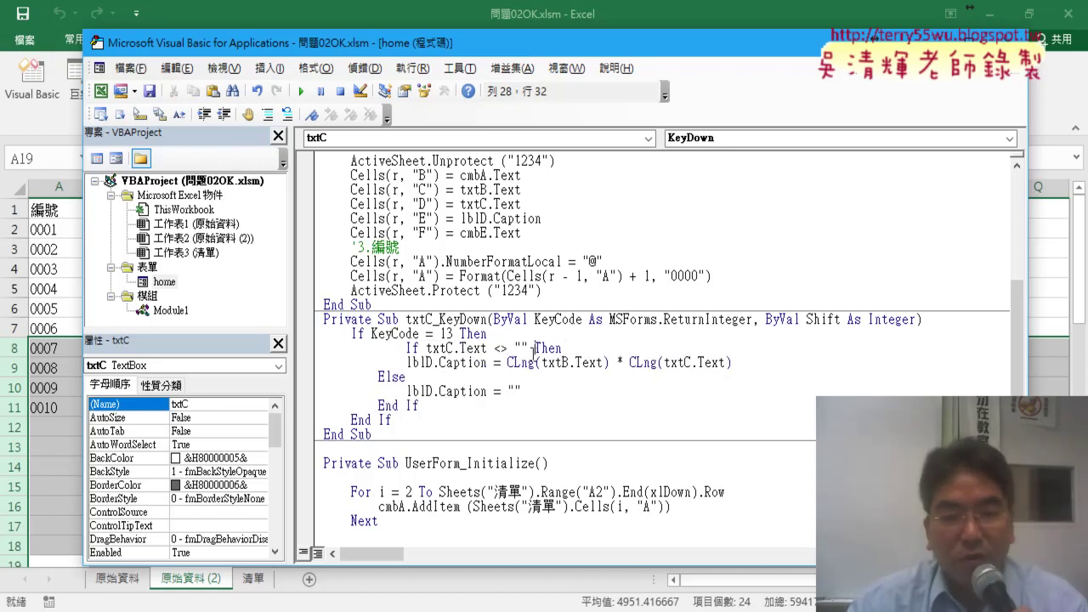
click(406, 349)
key(shift+Tab)
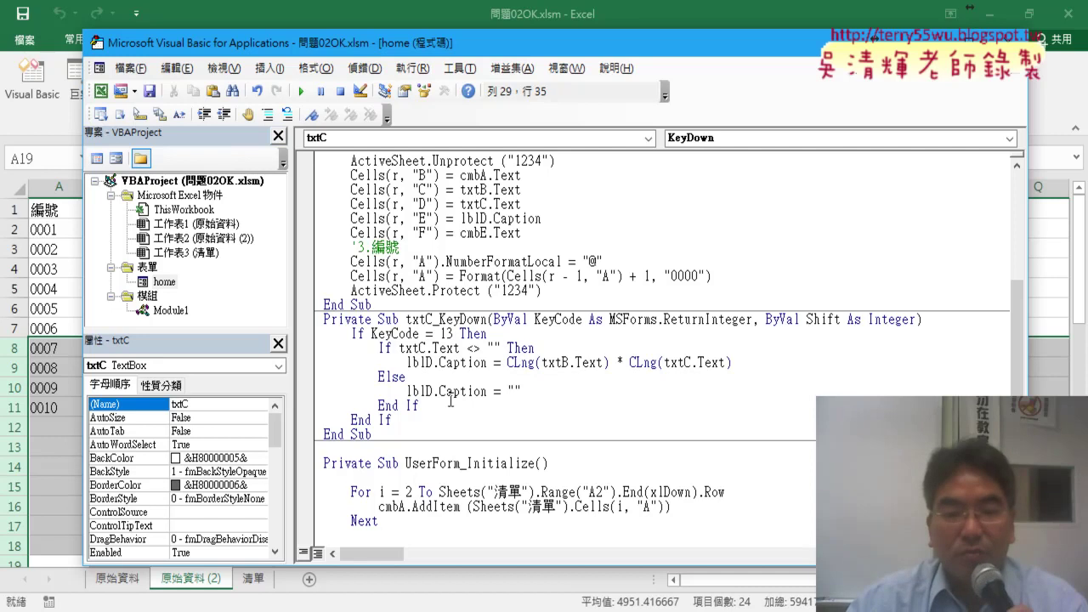
mouse_move(524, 390)
mouse_down()
mouse_move(411, 393)
mouse_move(320, 356)
mouse_up()
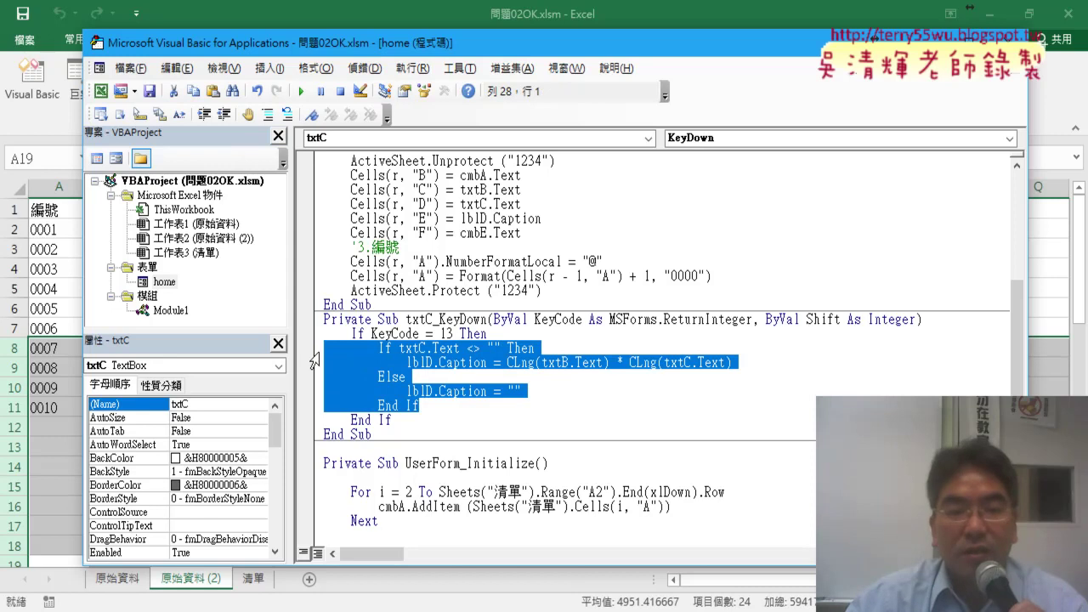
click(309, 333)
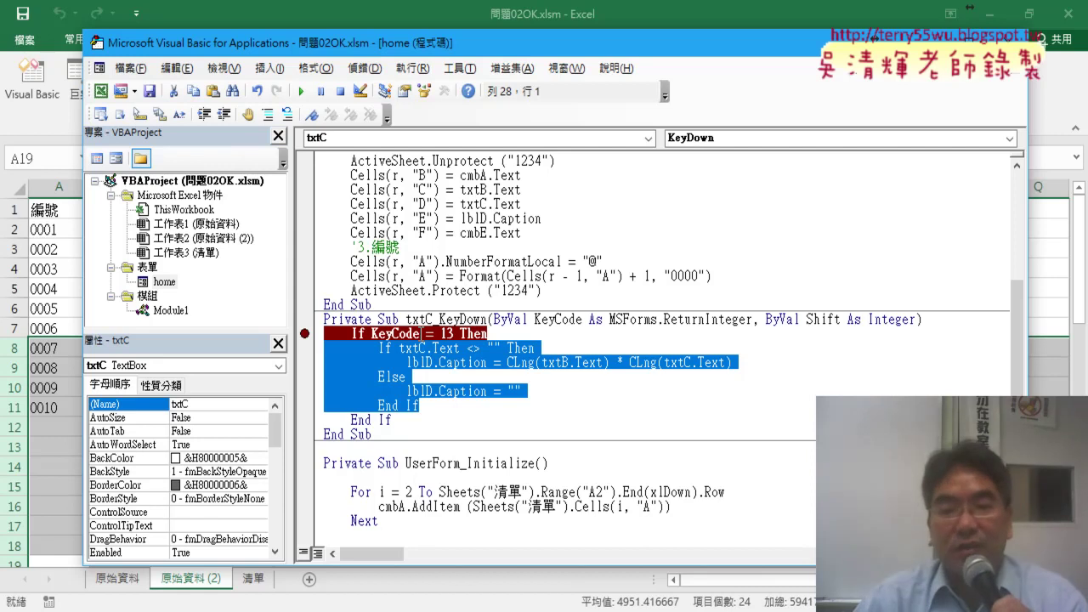
Highlight KeyCode in the txtC_KeyDown declaration and in the KeyCode = 13 check
click(487, 305)
drag(440, 319, 570, 320)
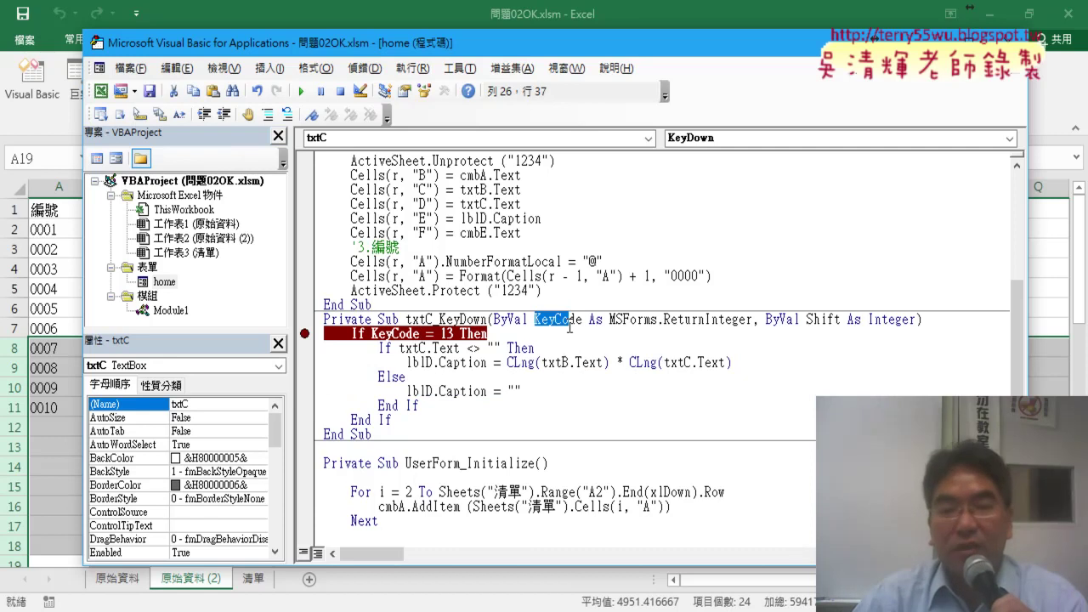
drag(454, 334, 372, 334)
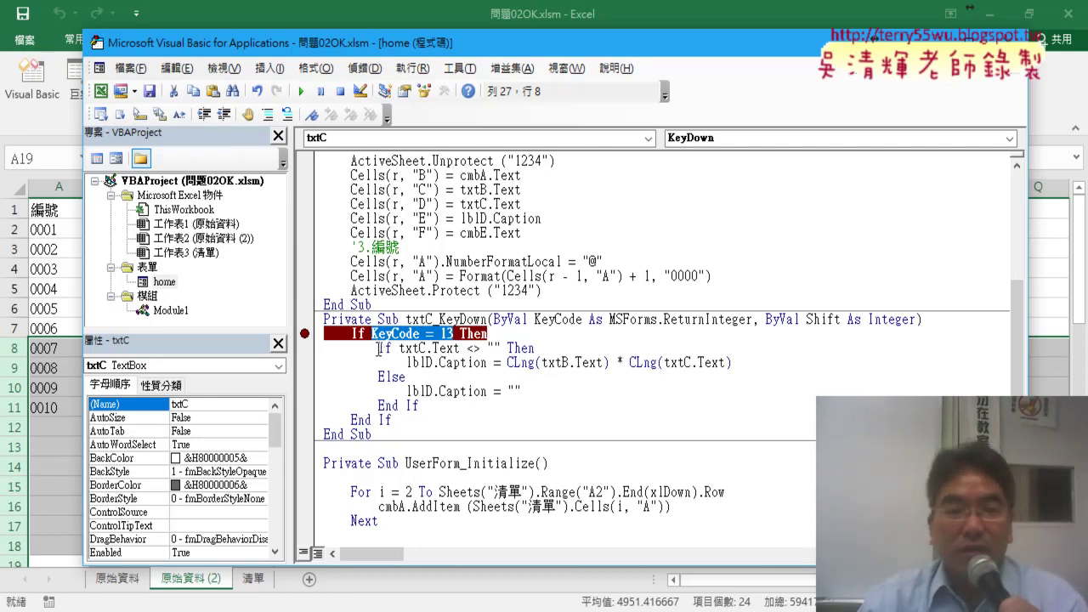
Back in the form designer, select the cmbE, cmbA and txtC controls in turn
double_click(174, 282)
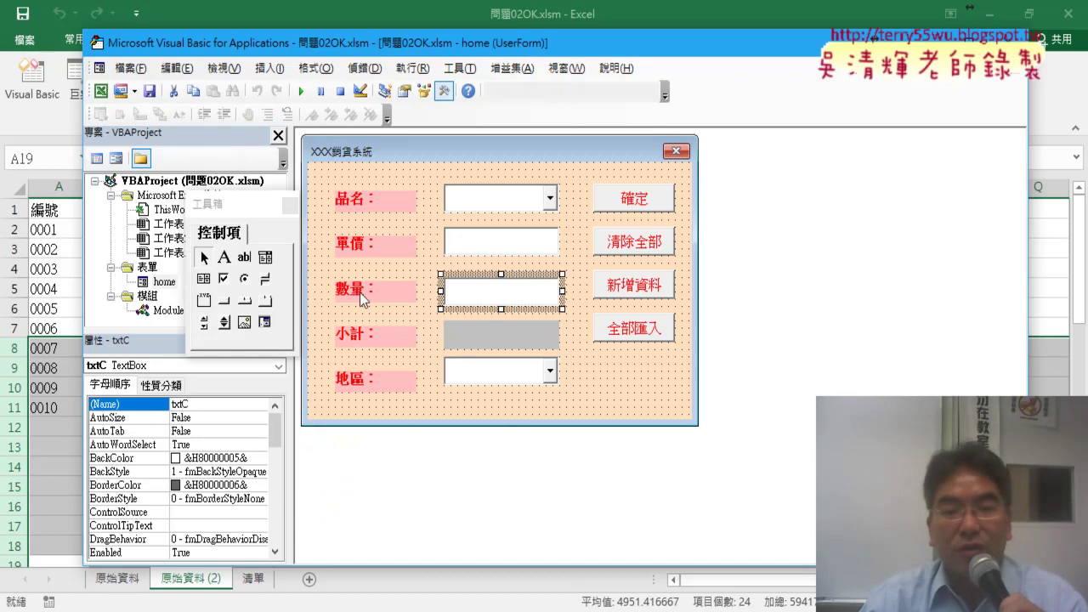
click(489, 371)
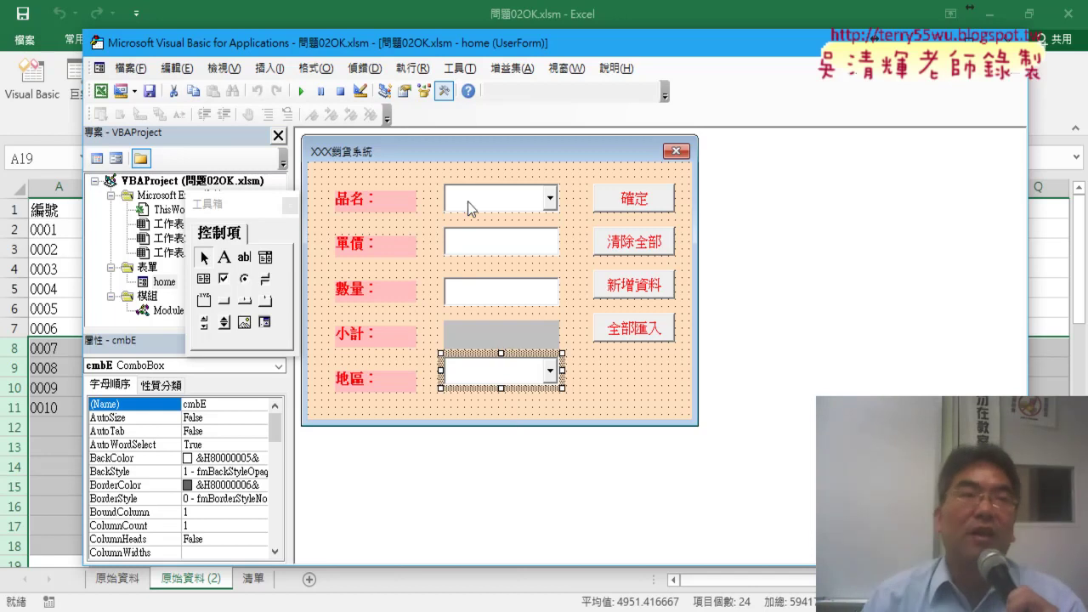
click(468, 204)
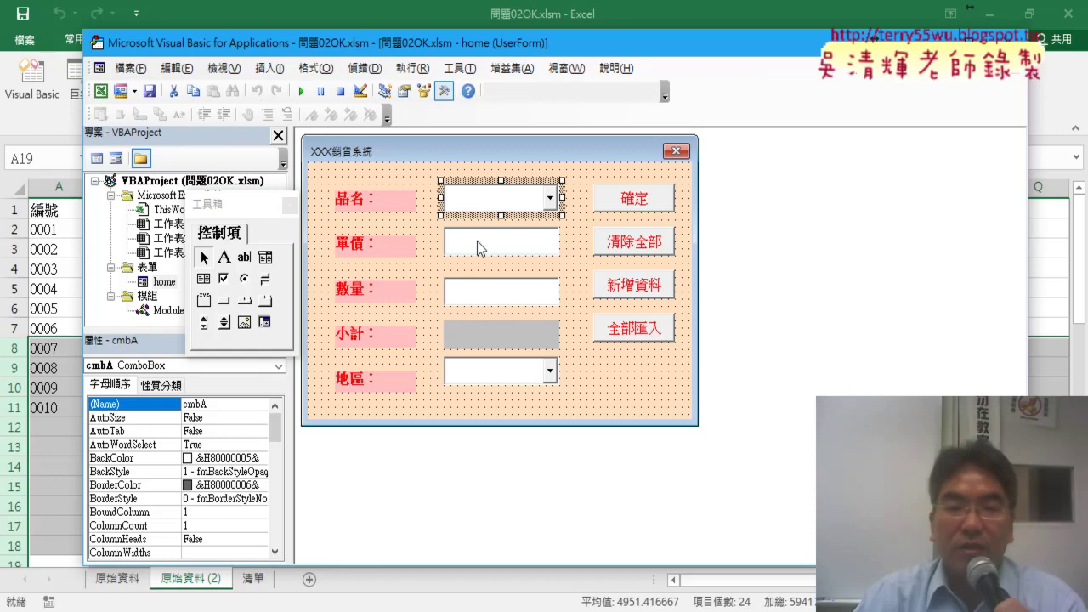
click(516, 292)
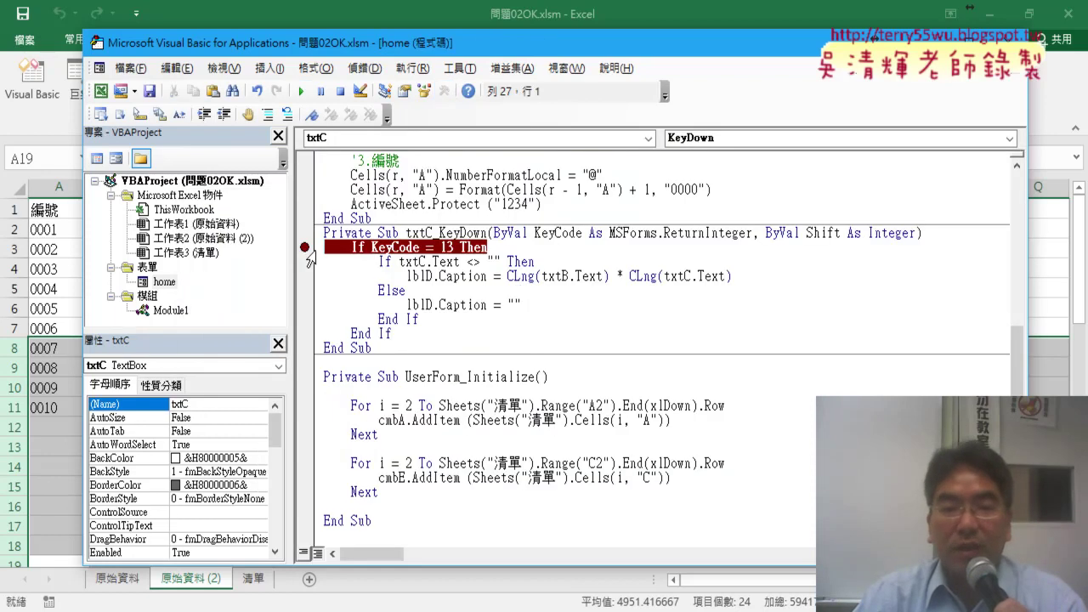
Re-set the KeyCode = 13 breakpoint, run the form, choose 茶, and type into the quantity box
click(304, 251)
click(305, 248)
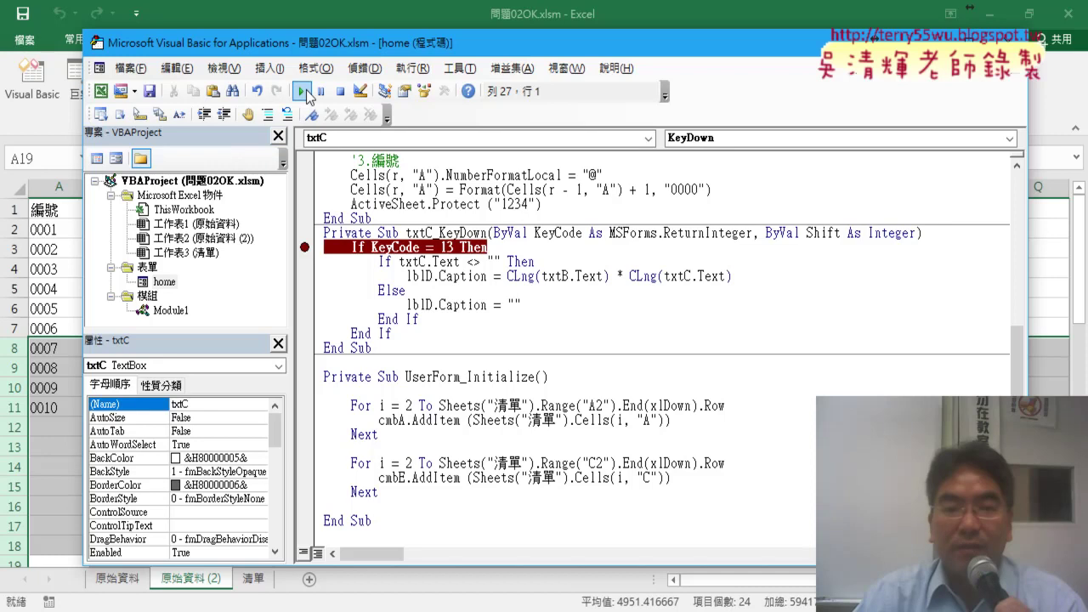
click(303, 91)
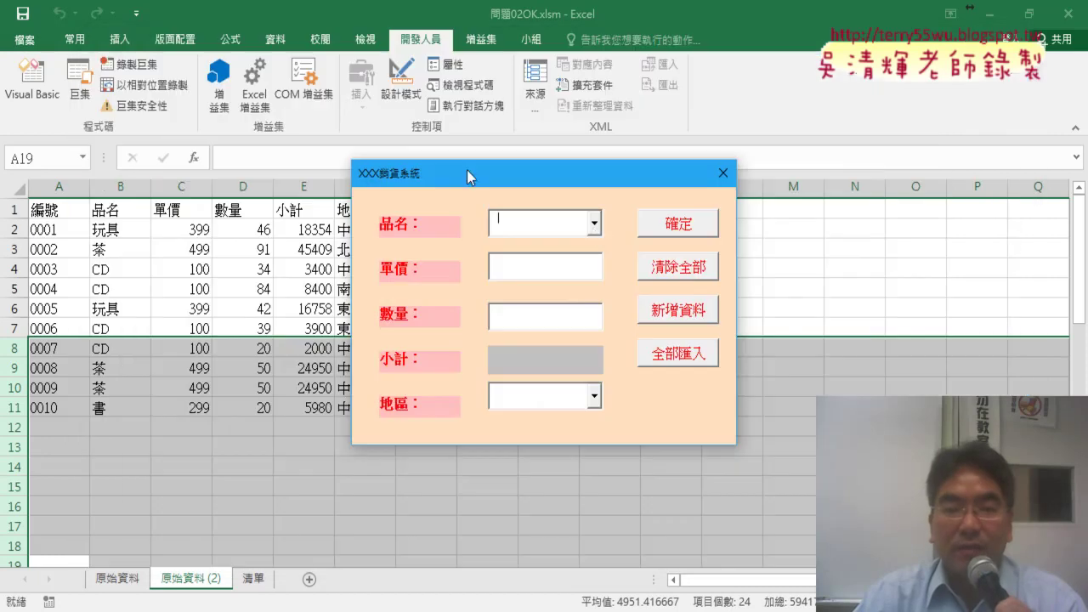
click(594, 224)
click(579, 257)
click(555, 316)
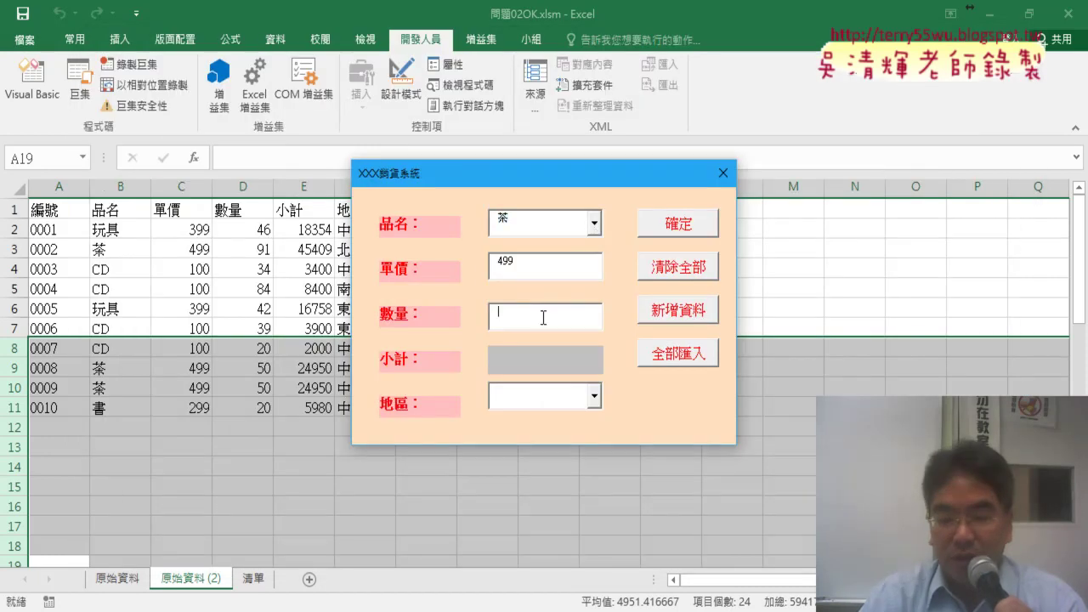
key(1)
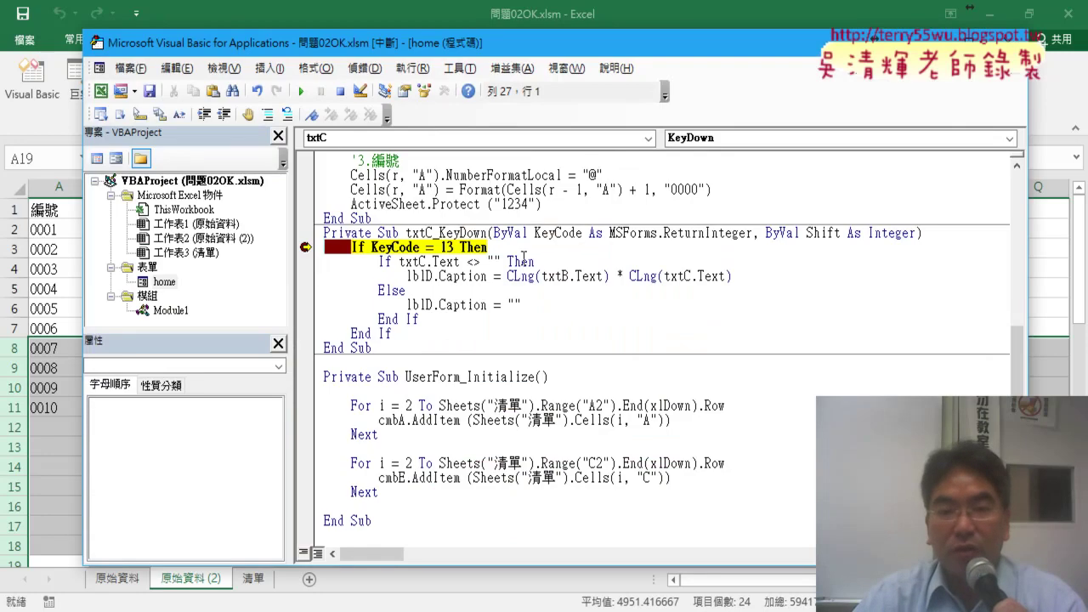
mouse_move(382, 247)
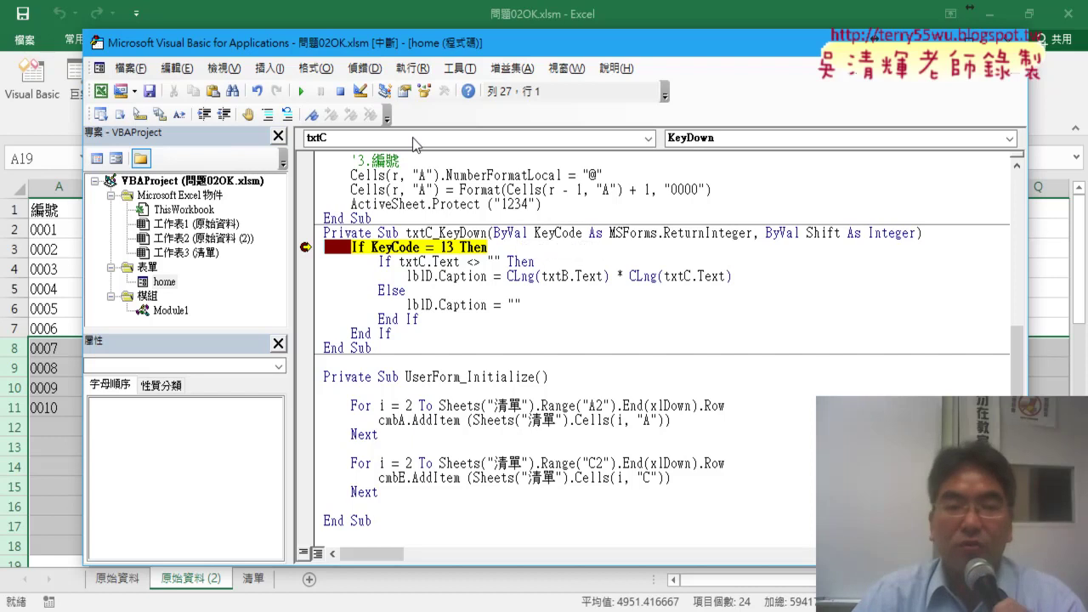
Continue past the breakpoint, clear it, and confirm quantity 50 to show subtotal 24950
click(300, 91)
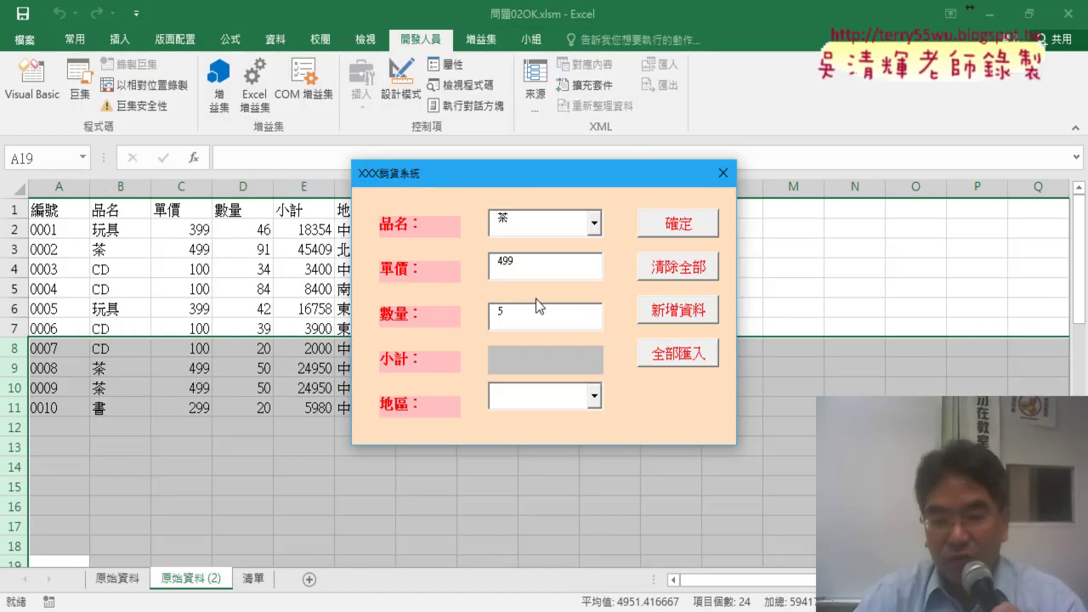
key(Return)
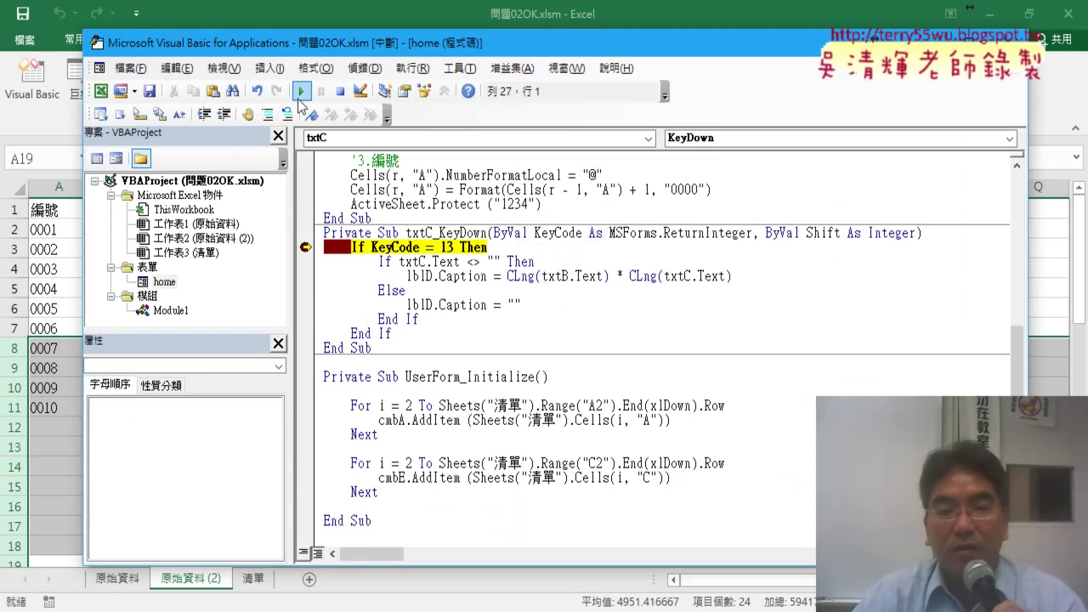
click(307, 245)
click(307, 245)
click(307, 244)
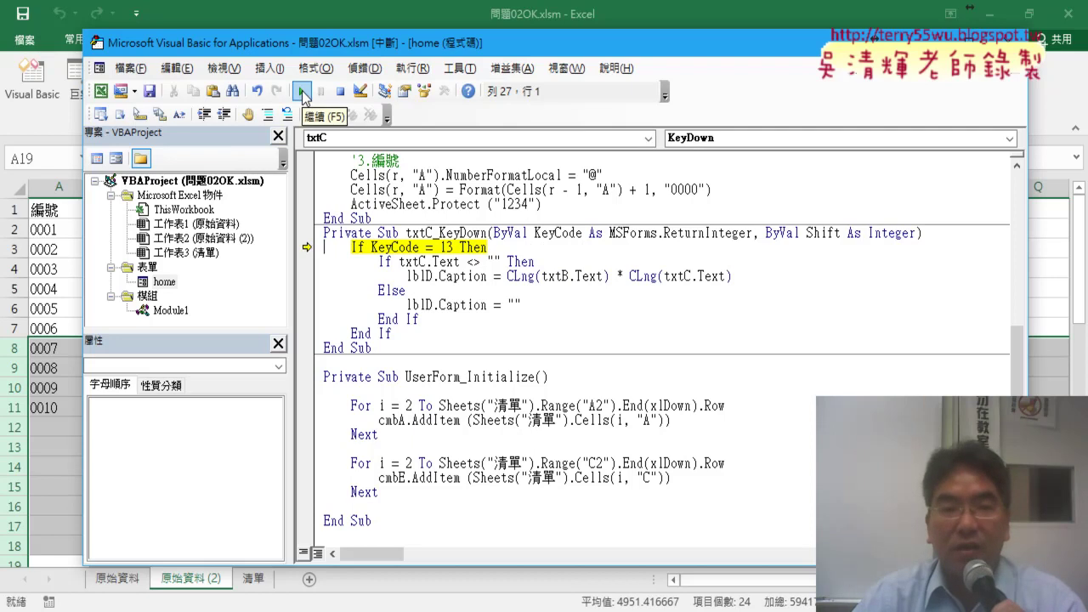
click(303, 92)
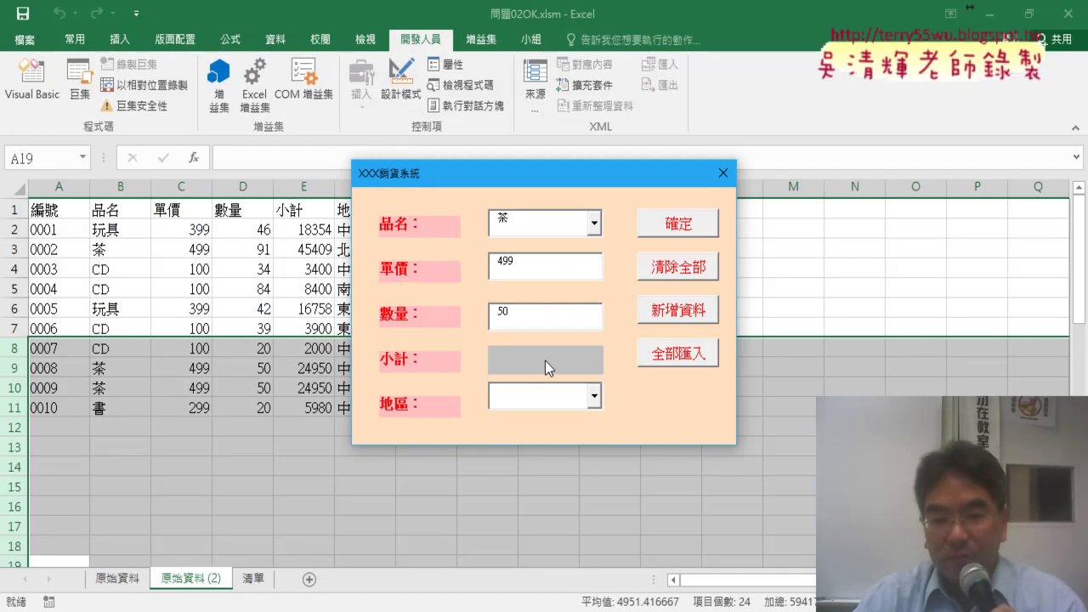
key(Tab)
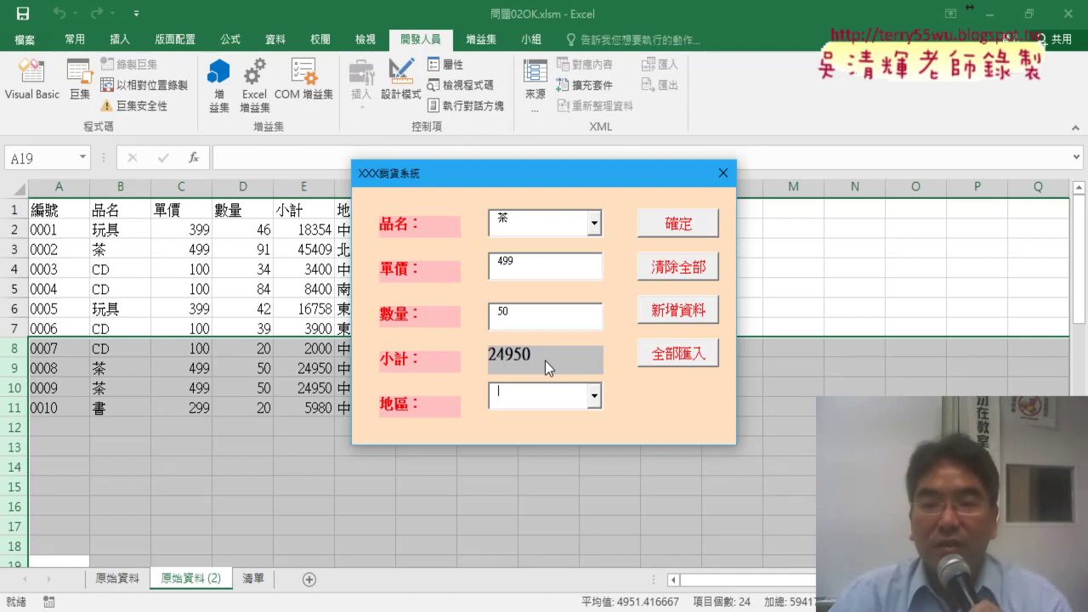
Stop the form, review txtC's KeyDown event and its KeyCode = 13 check, then rerun the form
click(723, 174)
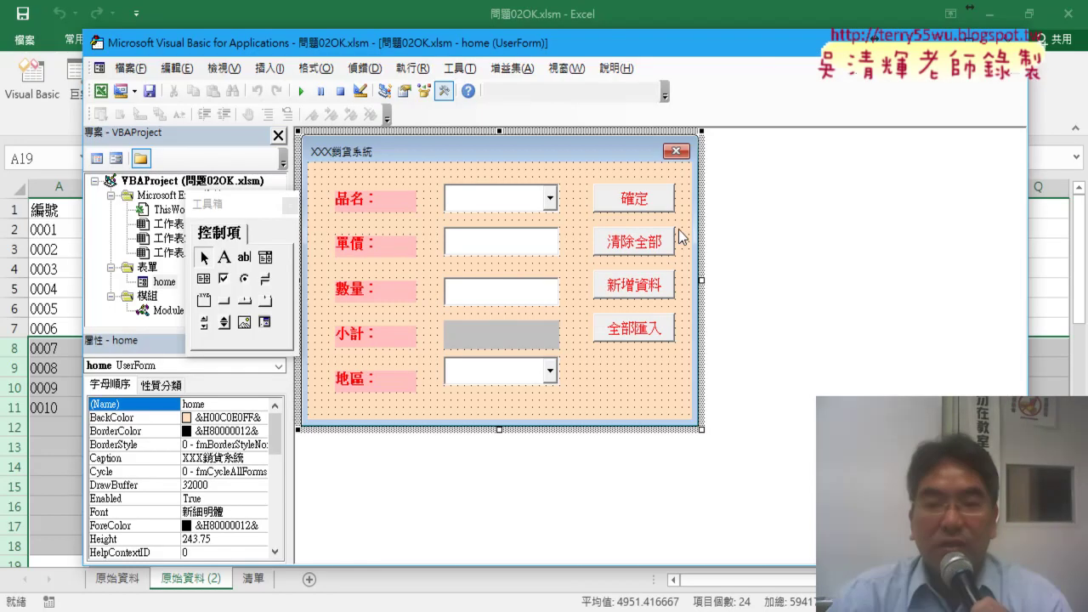
double_click(503, 291)
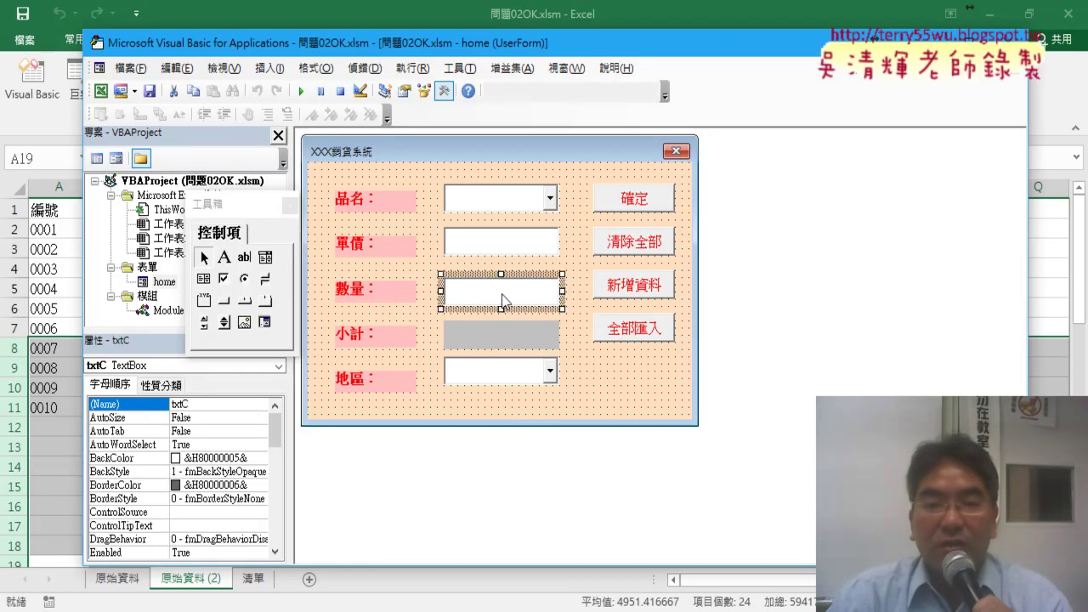
mouse_move(374, 247)
mouse_down()
mouse_move(448, 247)
mouse_move(439, 233)
mouse_up()
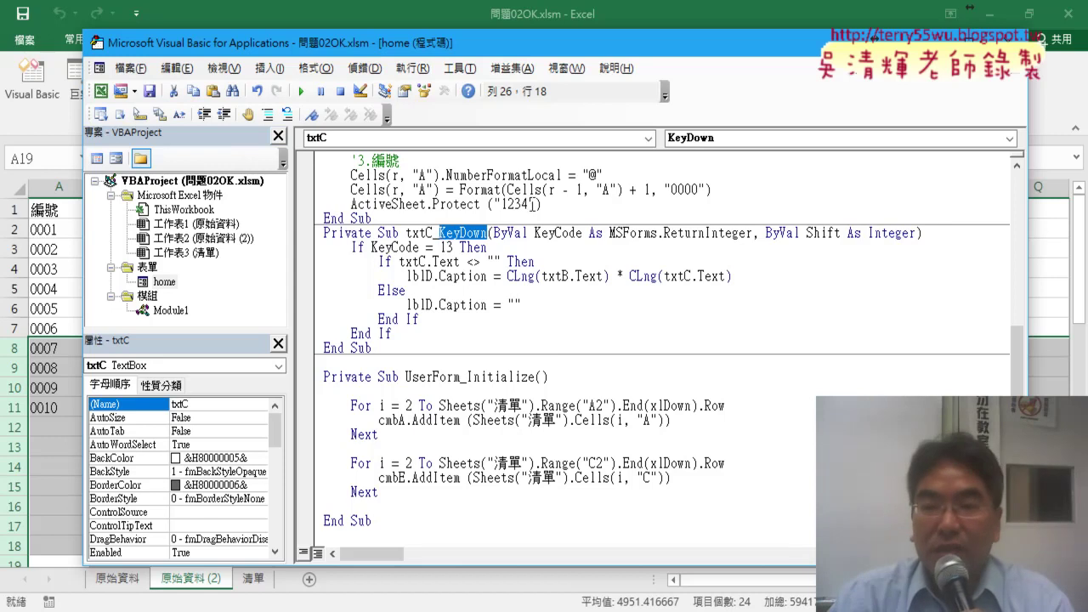
click(702, 137)
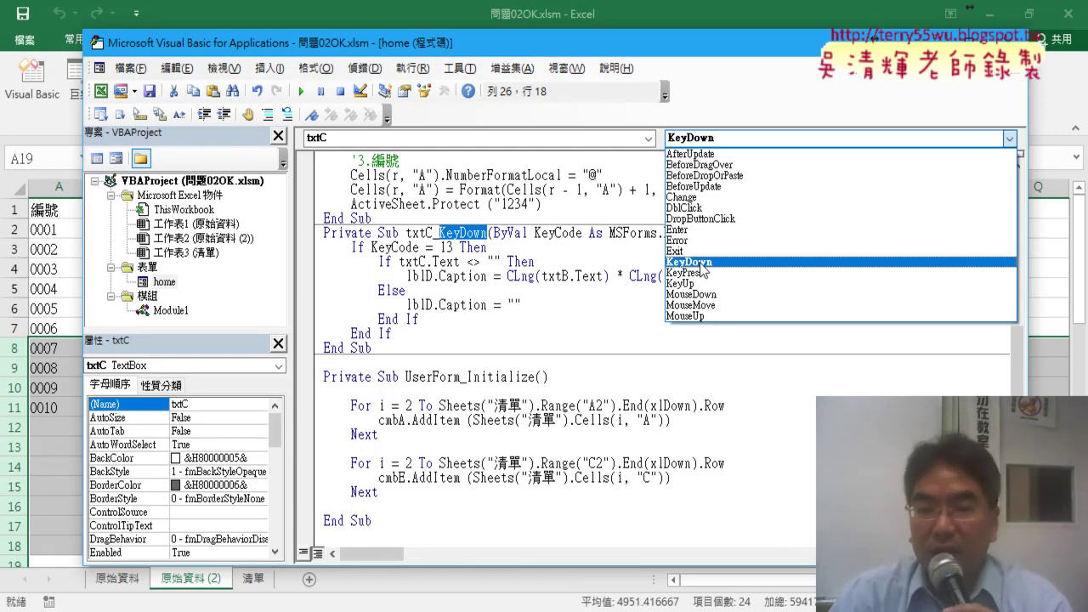
click(701, 263)
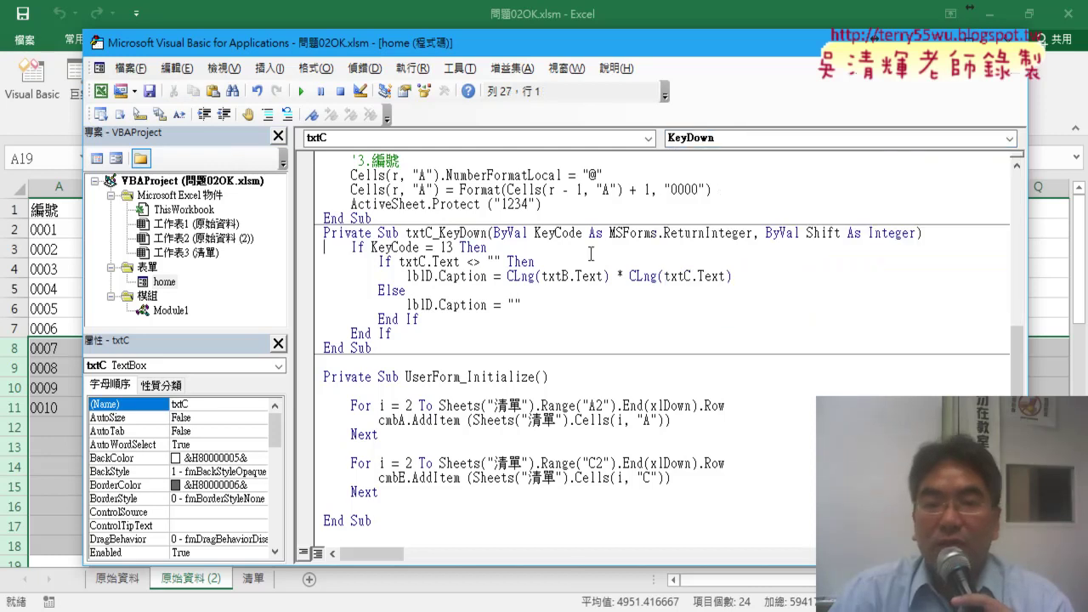
drag(372, 247, 456, 248)
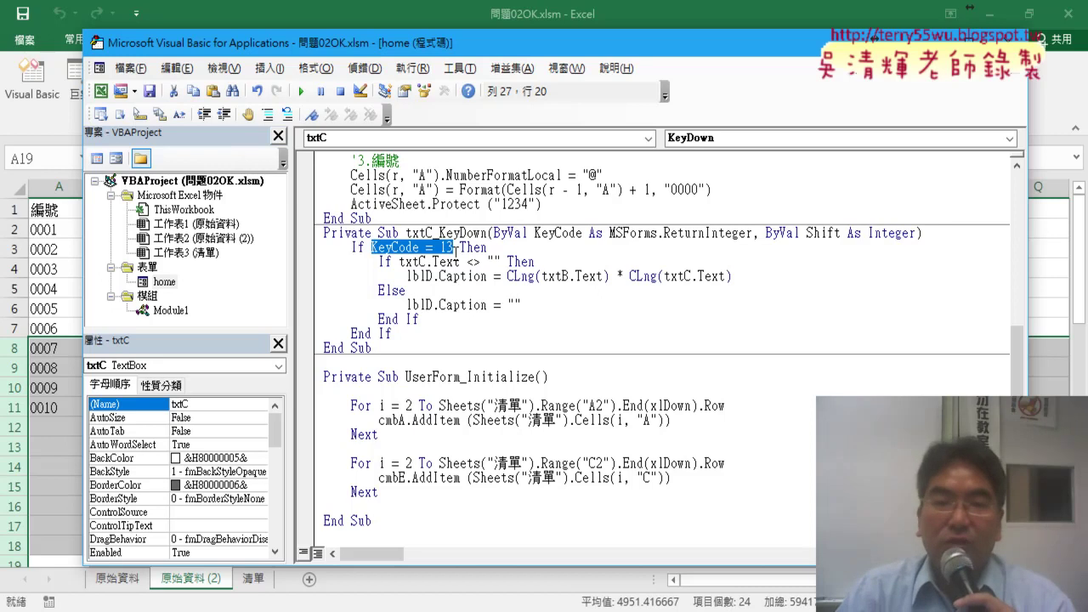
click(300, 91)
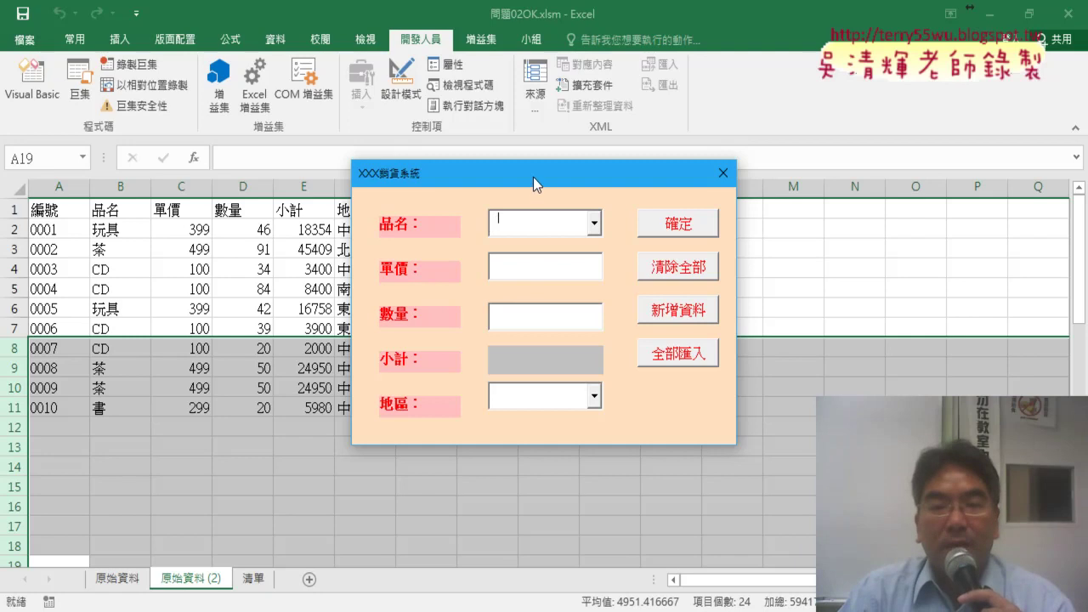
Drag the sales form right to reveal the sheet's data rows, then close it
drag(533, 177, 739, 163)
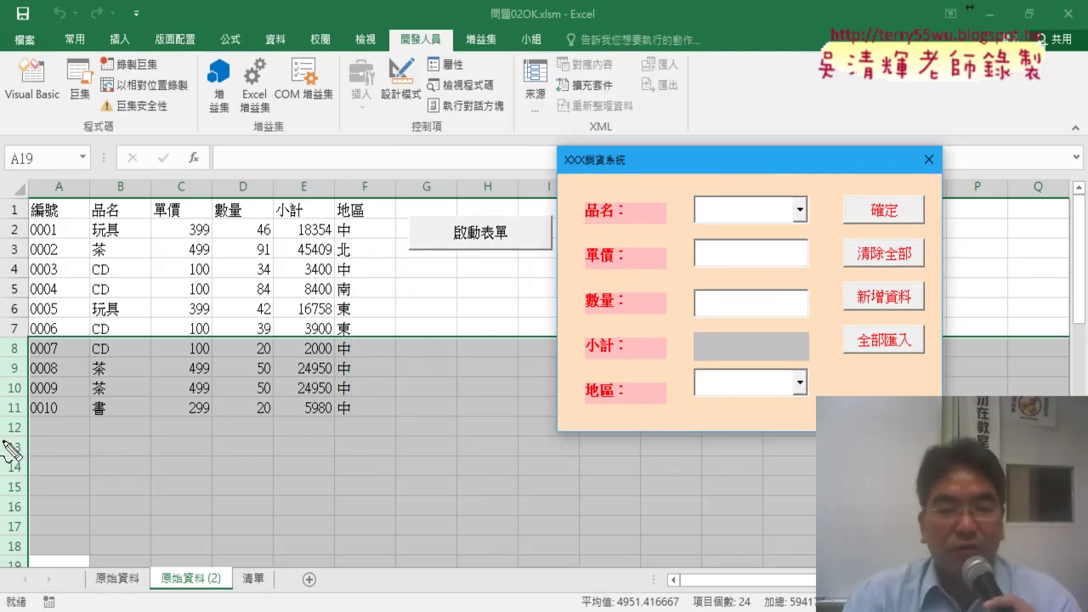
mouse_move(17, 391)
mouse_down()
mouse_move(25, 426)
mouse_move(387, 410)
mouse_up()
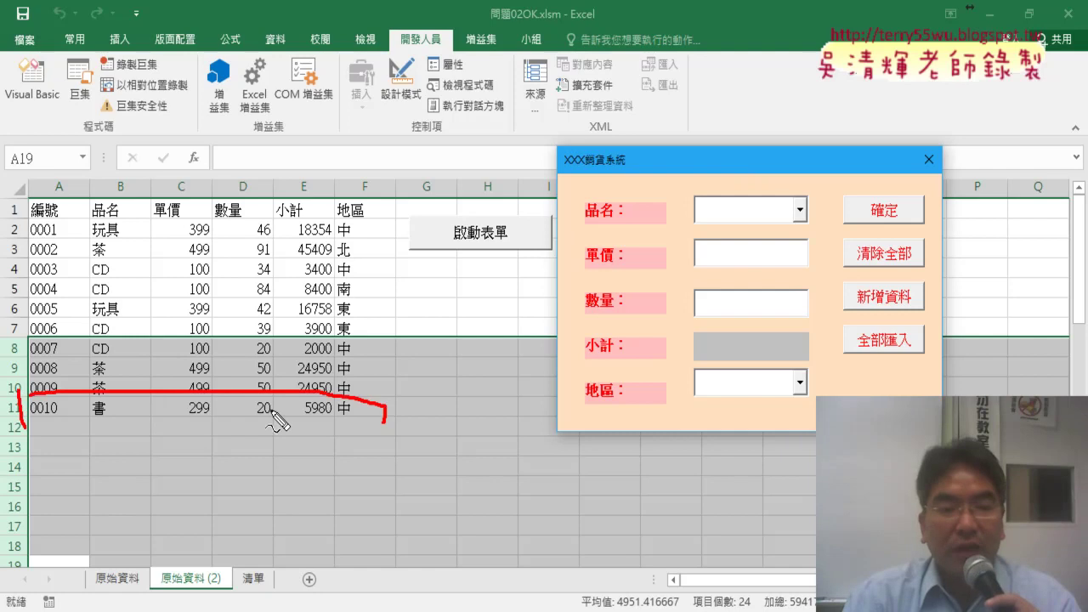
mouse_move(38, 417)
mouse_down()
mouse_move(373, 420)
mouse_move(350, 406)
mouse_move(459, 373)
mouse_move(444, 384)
mouse_move(469, 432)
mouse_up()
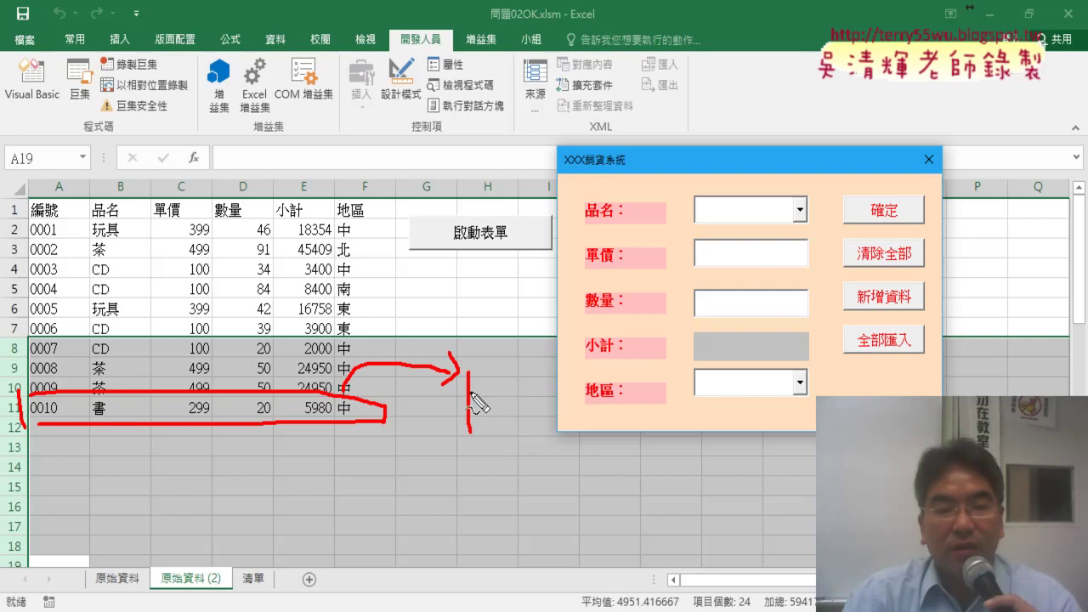
mouse_move(469, 384)
mouse_down()
mouse_move(510, 374)
mouse_move(497, 437)
mouse_move(511, 420)
mouse_up()
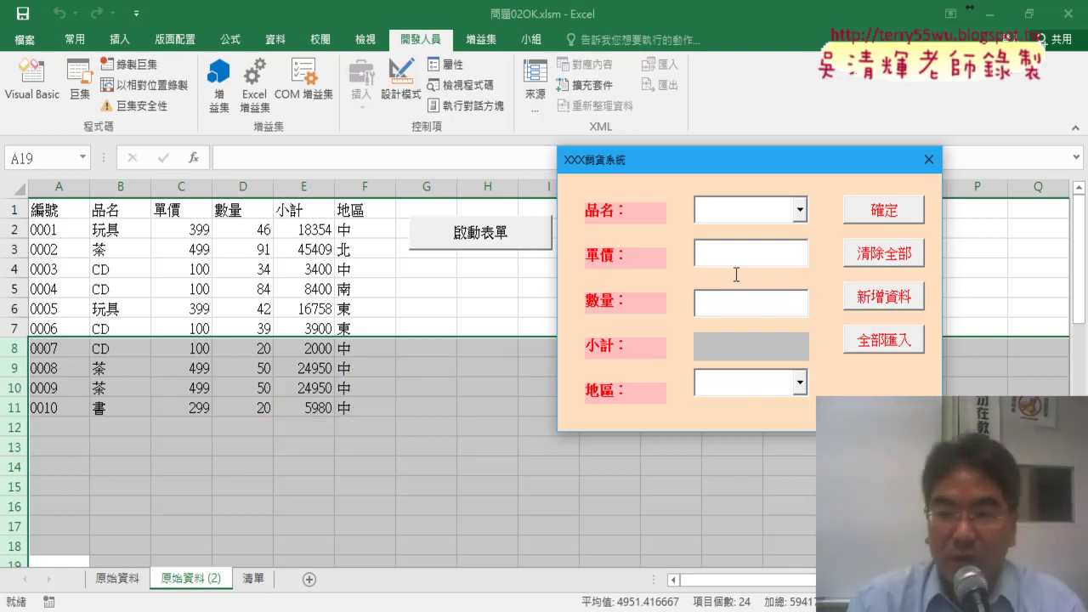
click(928, 159)
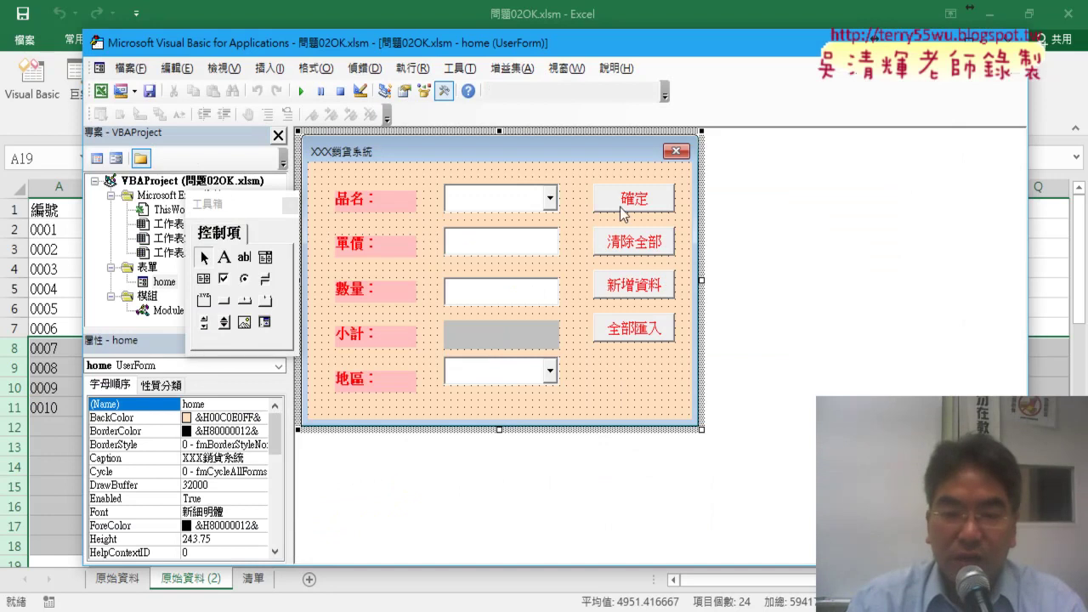
Select and copy the full txtC_KeyDown procedure, then bring up the Google Docs 程式碼 notes
double_click(496, 293)
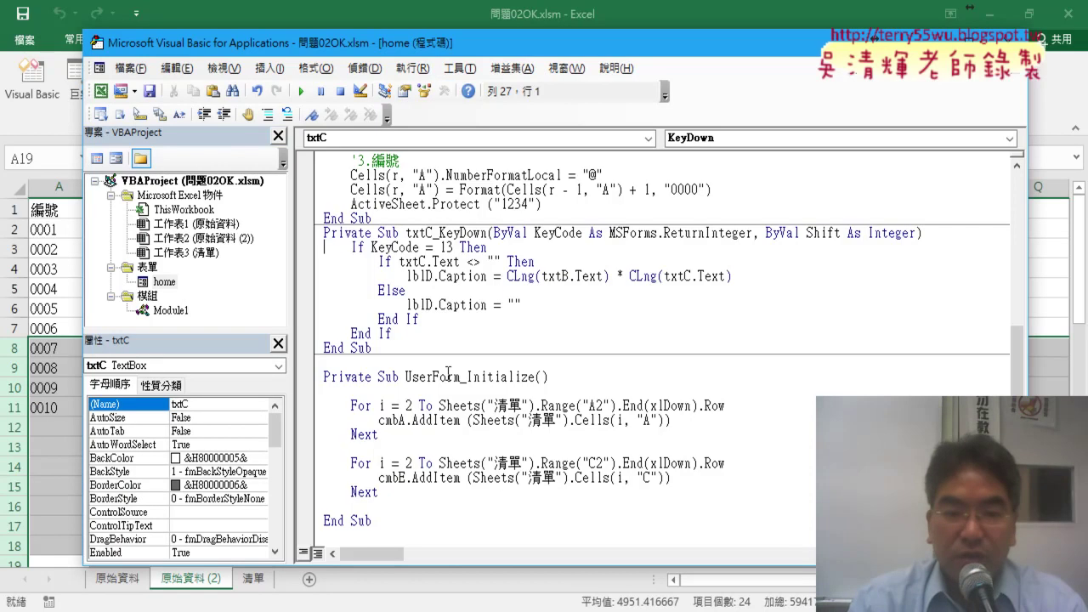
drag(379, 349, 288, 238)
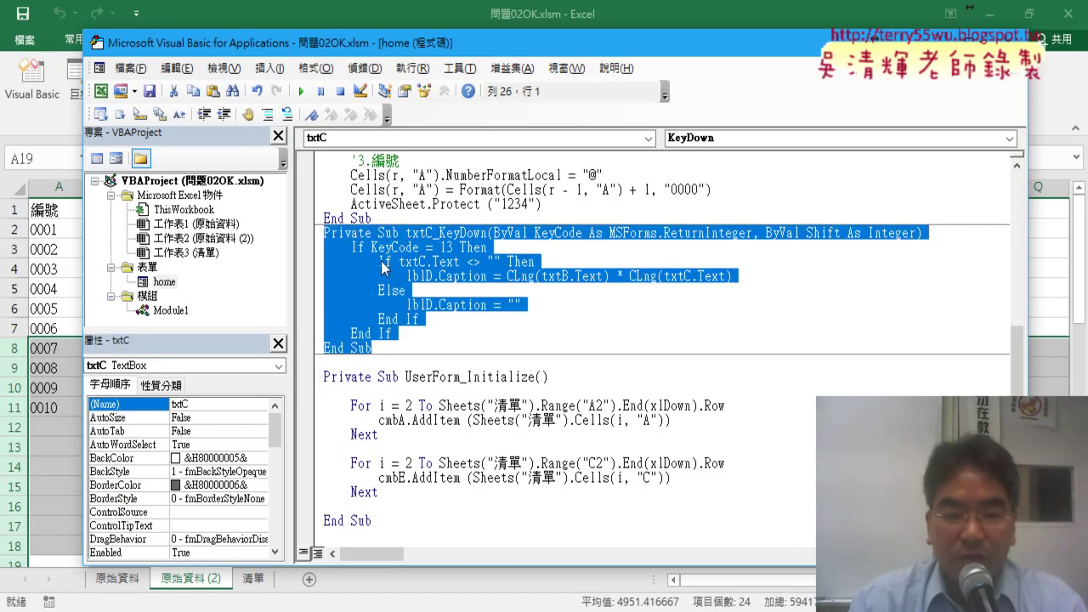
right_click(383, 267)
click(425, 291)
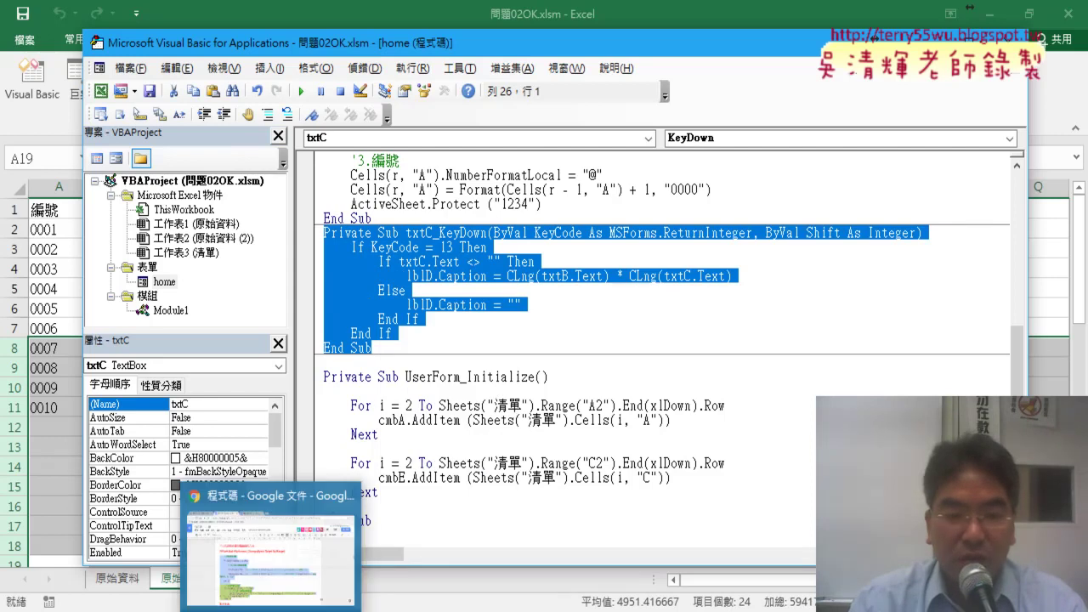
click(263, 578)
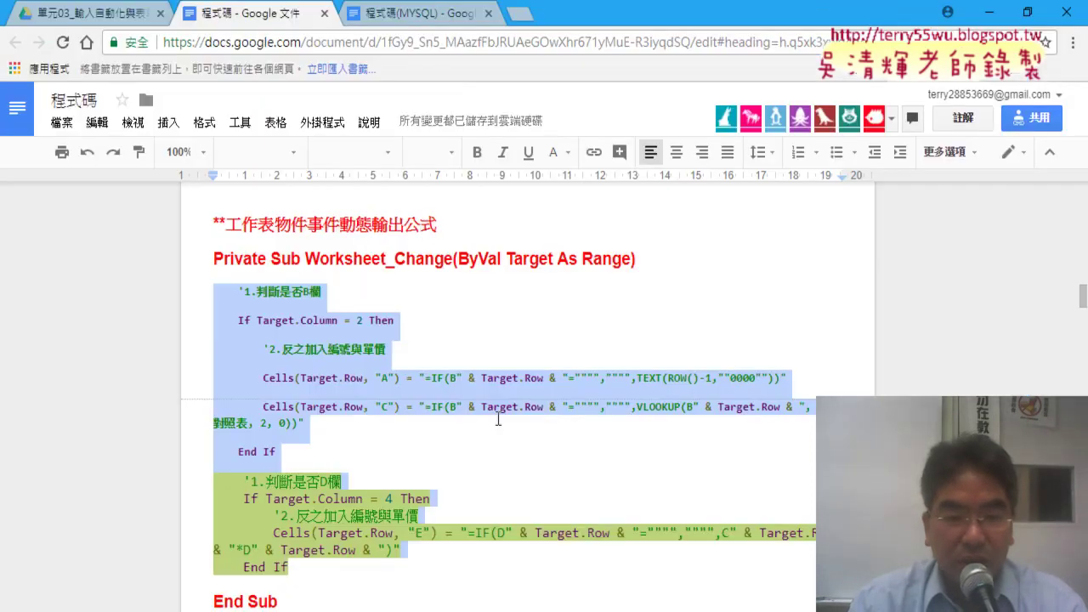
Scroll the notes past Workbook_Open and UserForm_Activate down to 輸入數量小計自動帶出
scroll(498, 418, down, 10)
scroll(498, 418, down, 5)
scroll(503, 417, down, 5)
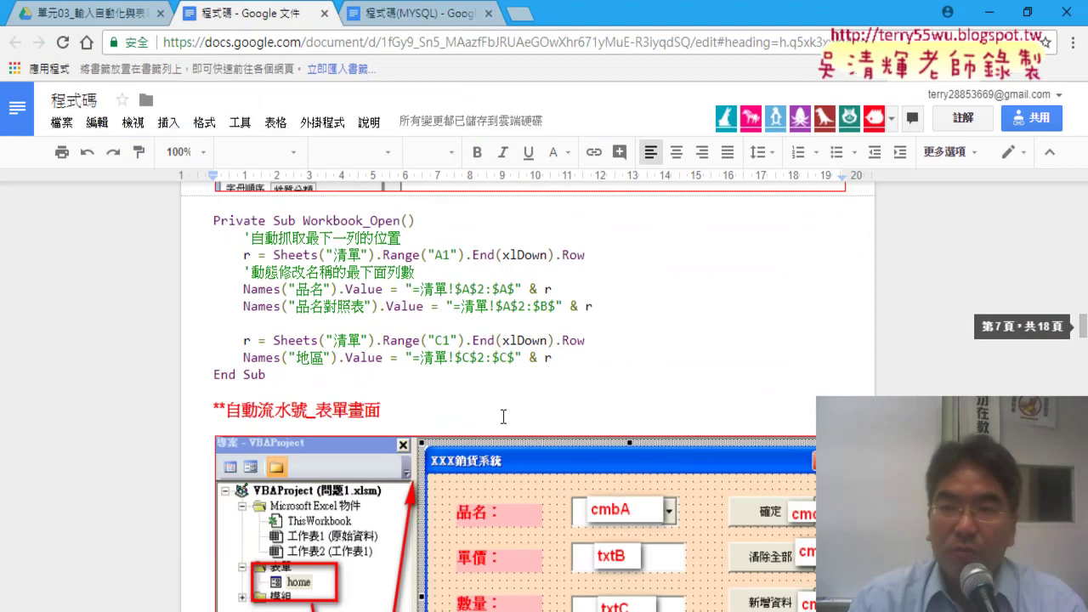
scroll(503, 416, down, 3)
scroll(503, 416, down, 2)
scroll(503, 415, down, 5)
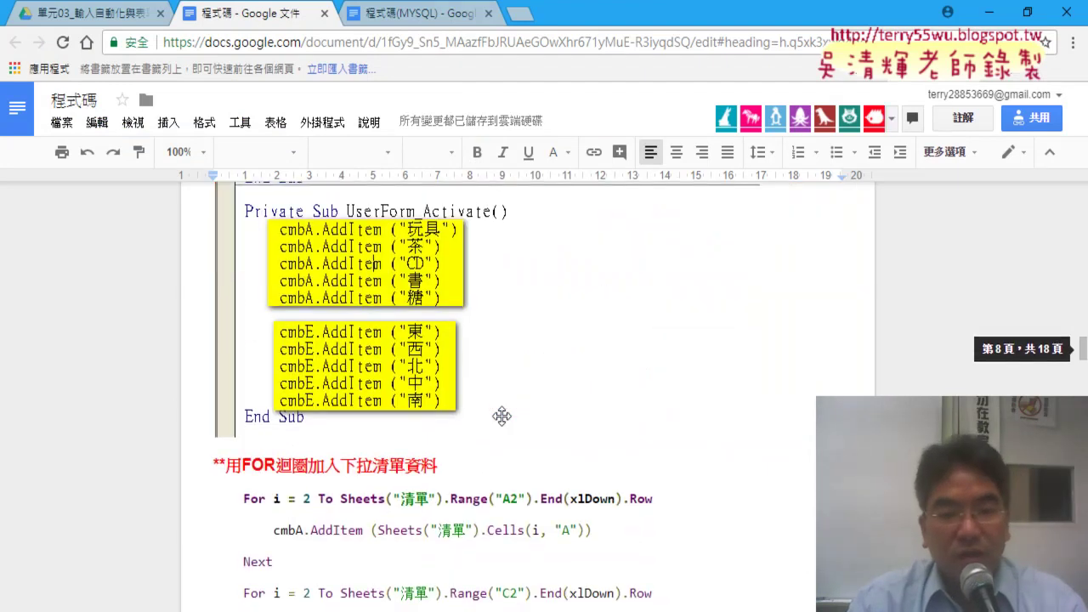
scroll(501, 415, down, 4)
scroll(503, 417, down, 2)
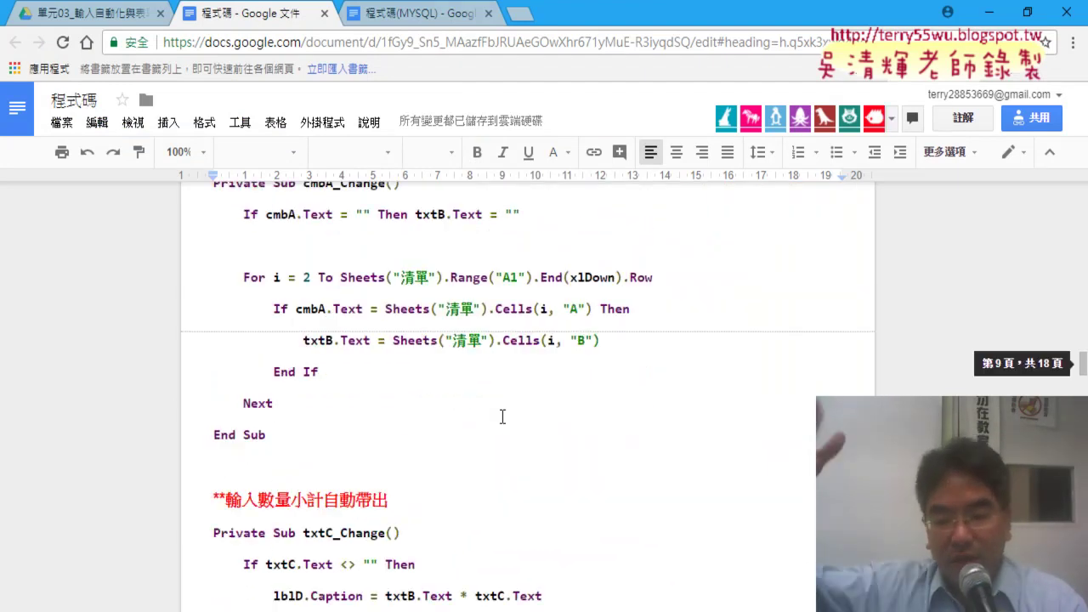